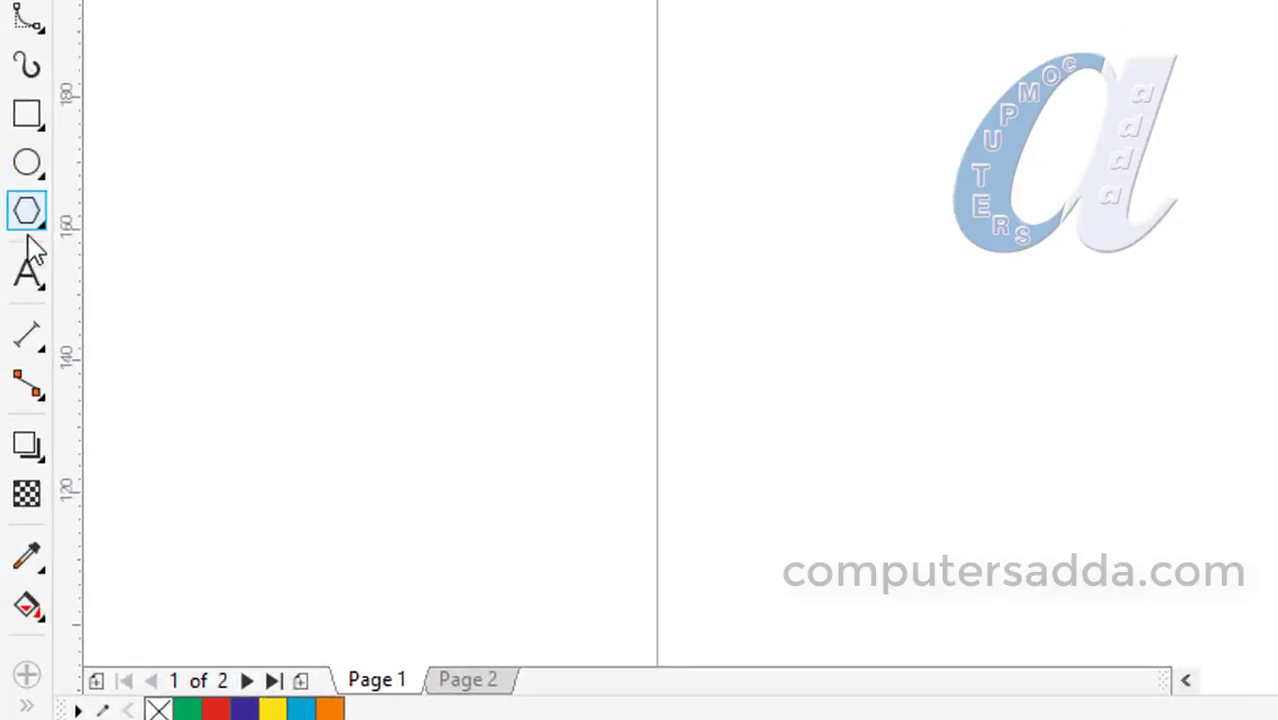
Step: Draw a circle about 15 mm wide near the page's left edge and an ellipse about 23 by 27 mm above and to its right
click(52, 440)
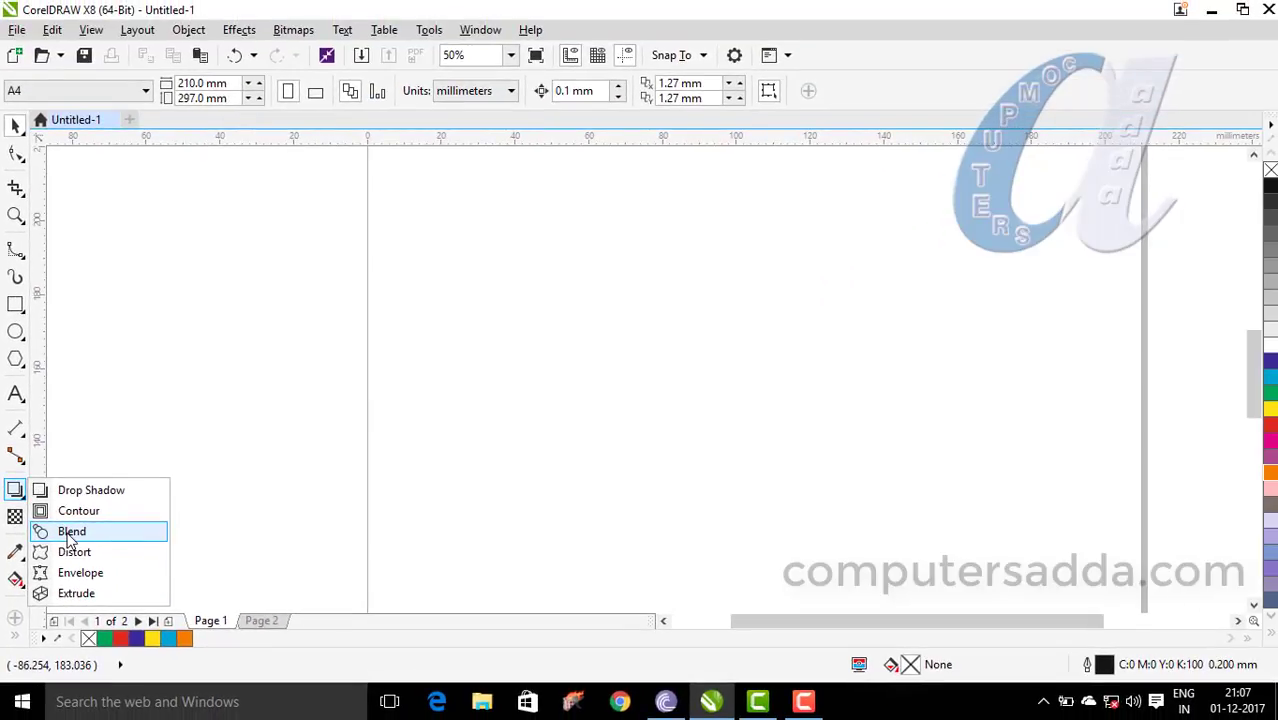
click(70, 535)
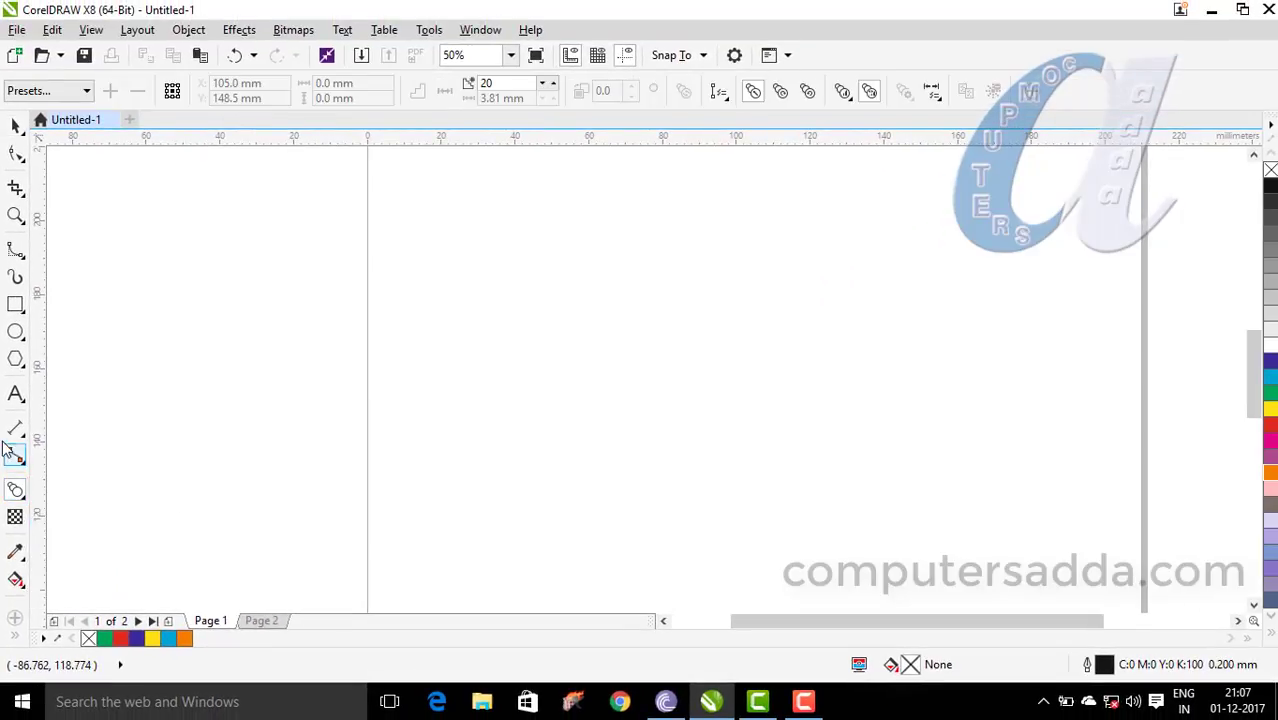
click(16, 336)
drag(442, 414, 508, 481)
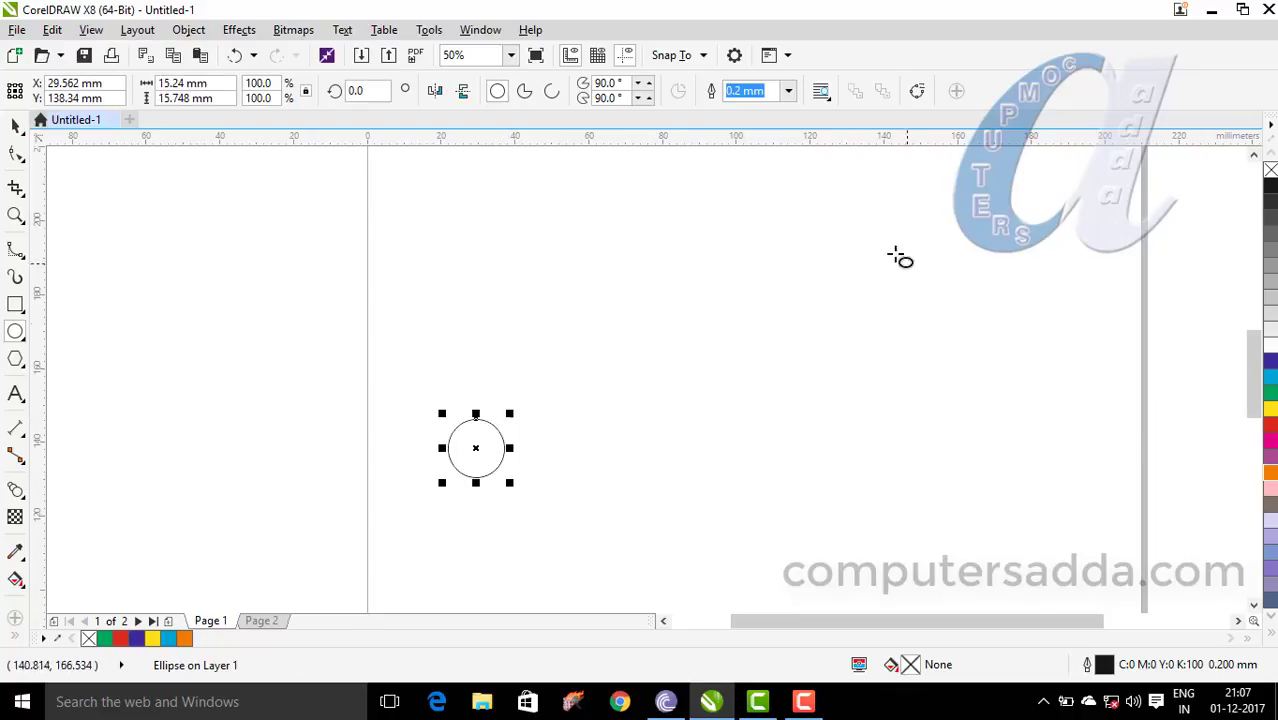
drag(793, 187, 880, 289)
Step: Fill the larger ellipse with blue and the small circle with red
click(1270, 361)
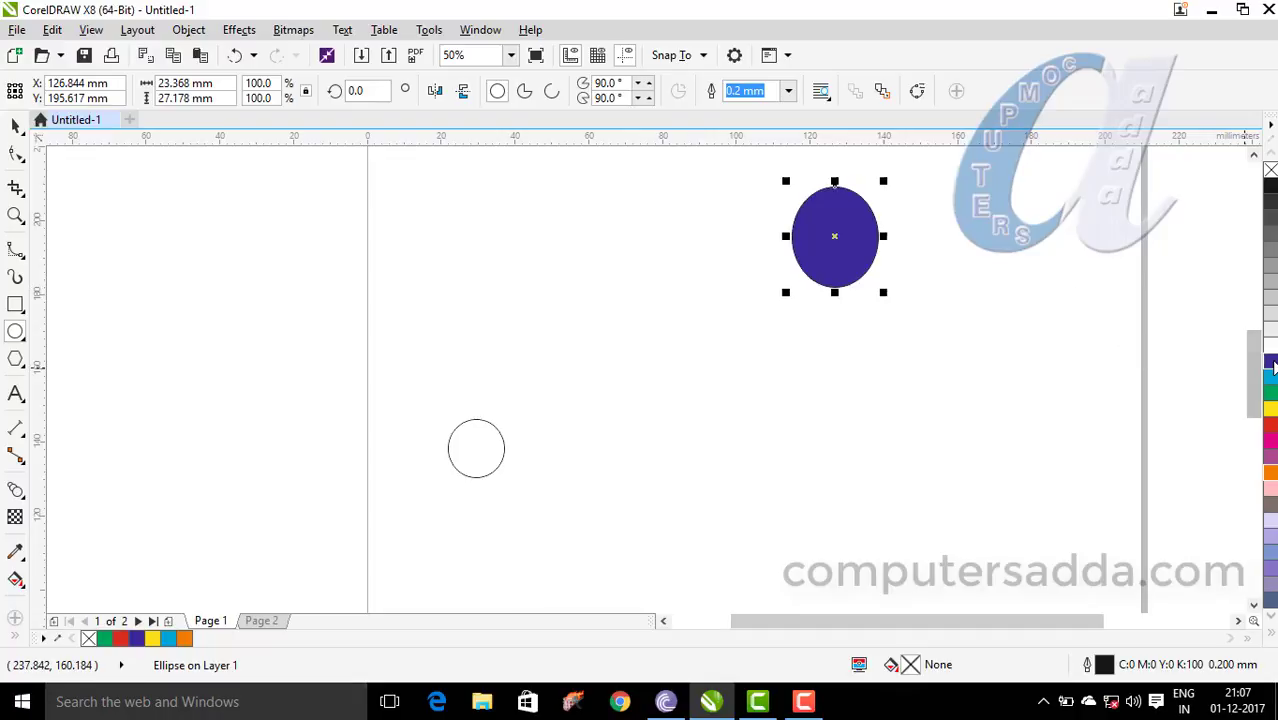
drag(461, 424, 461, 424)
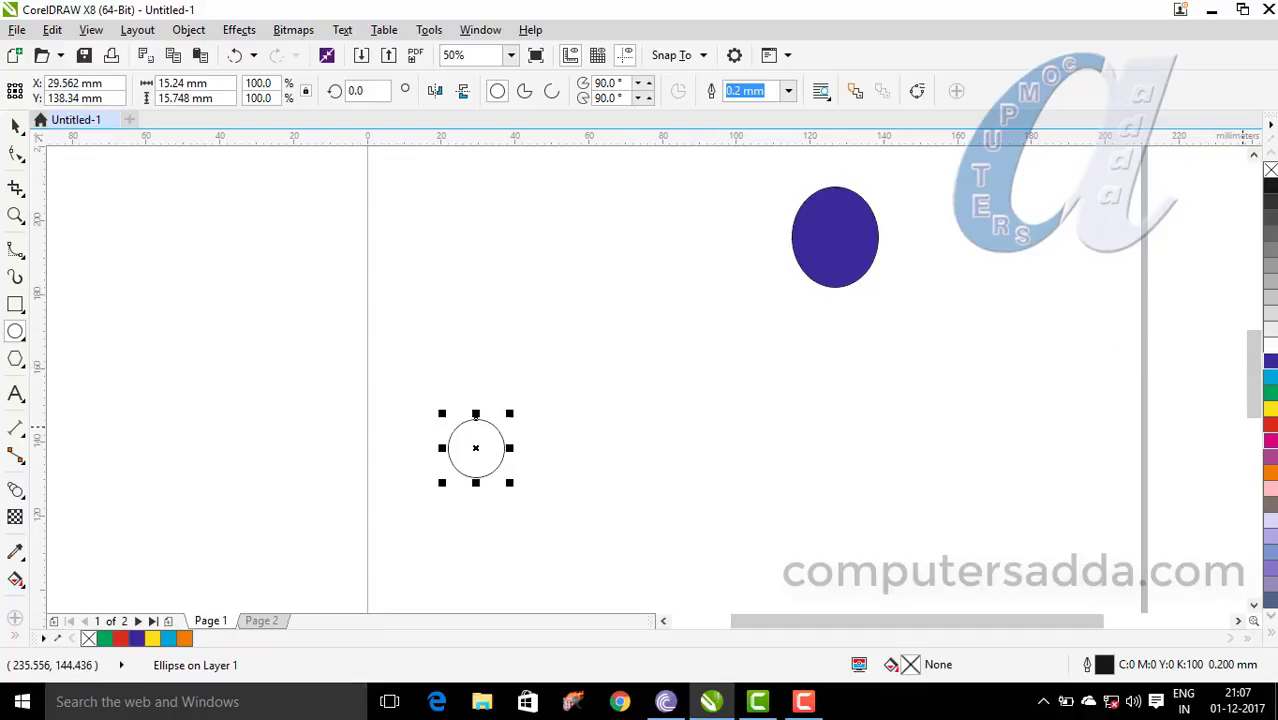
click(1270, 425)
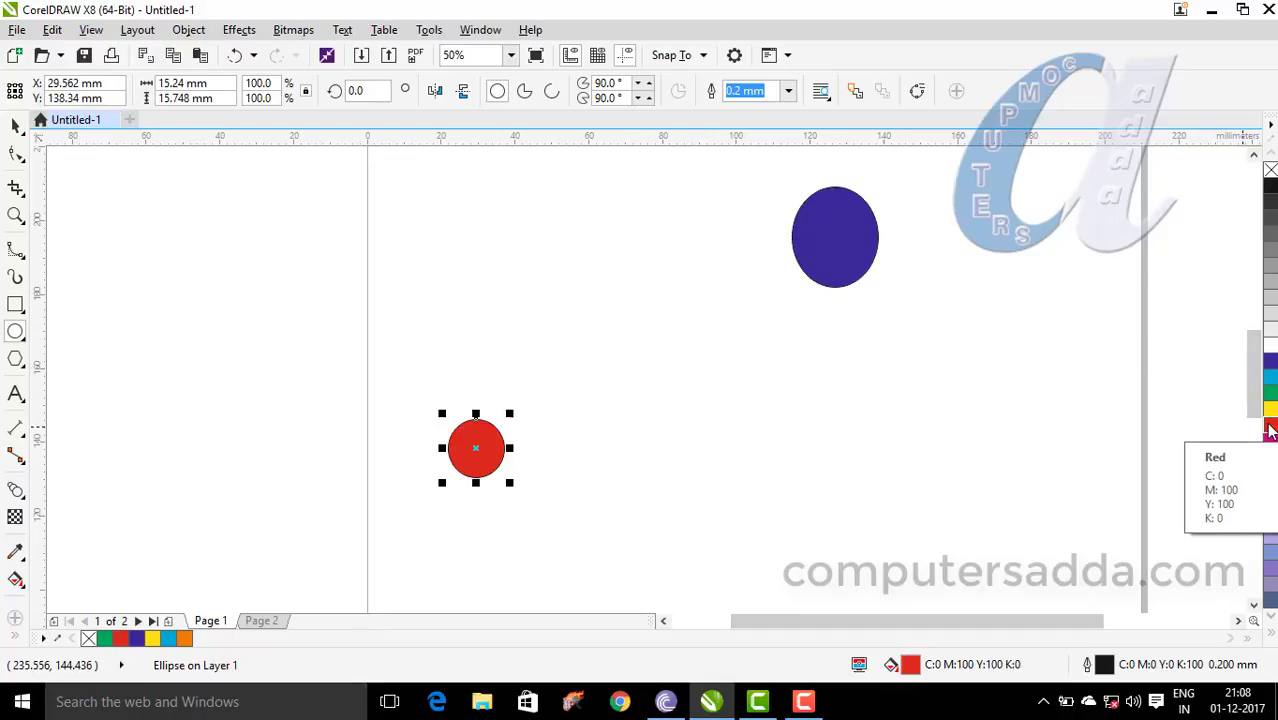
Step: Blend the red circle into the blue ellipse and move the blue ellipse slightly to the left
click(16, 490)
drag(508, 456, 836, 238)
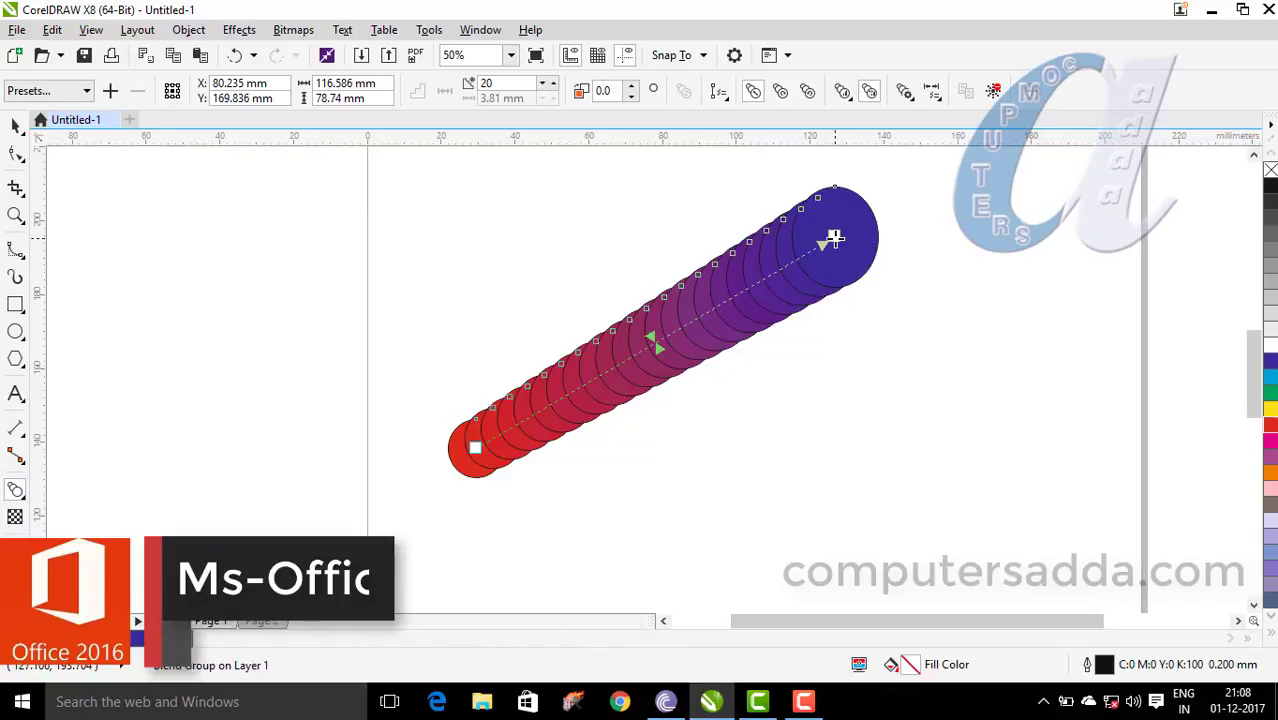
drag(855, 250, 821, 249)
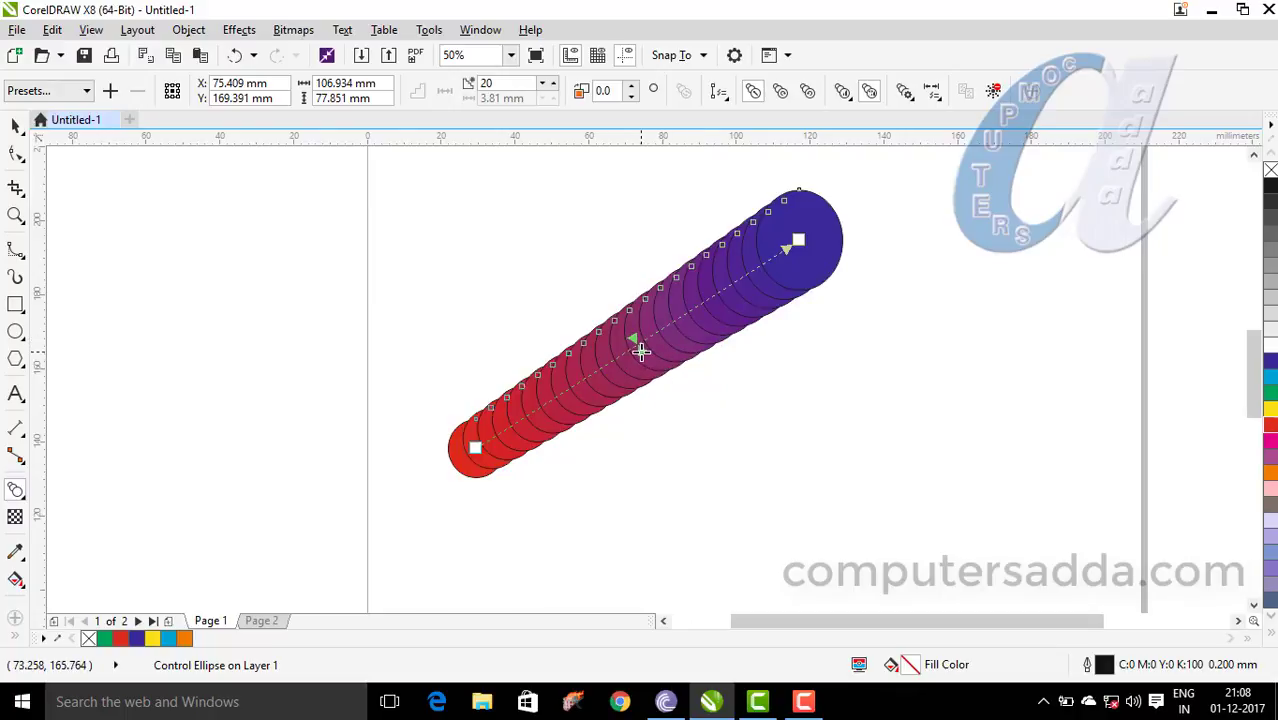
Step: Try accelerating the blend toward its red end and its blue end, and return the acceleration to the middle
drag(580, 387, 557, 404)
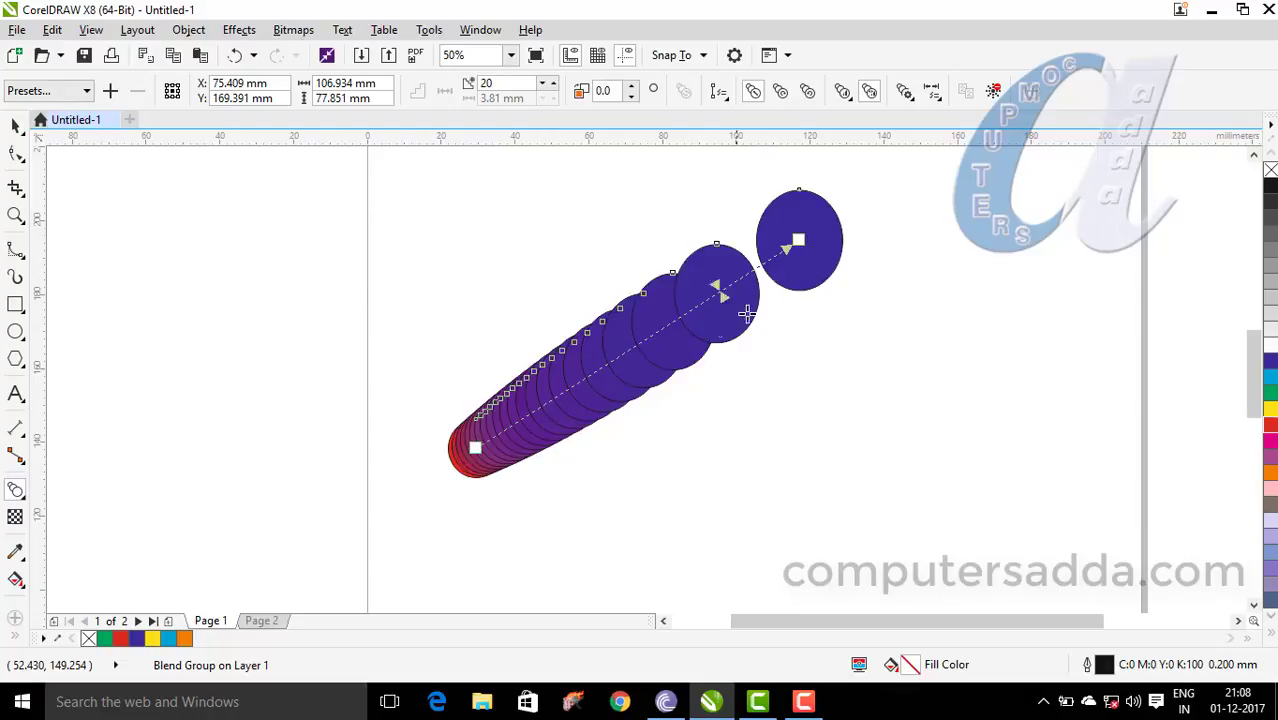
drag(746, 314, 765, 314)
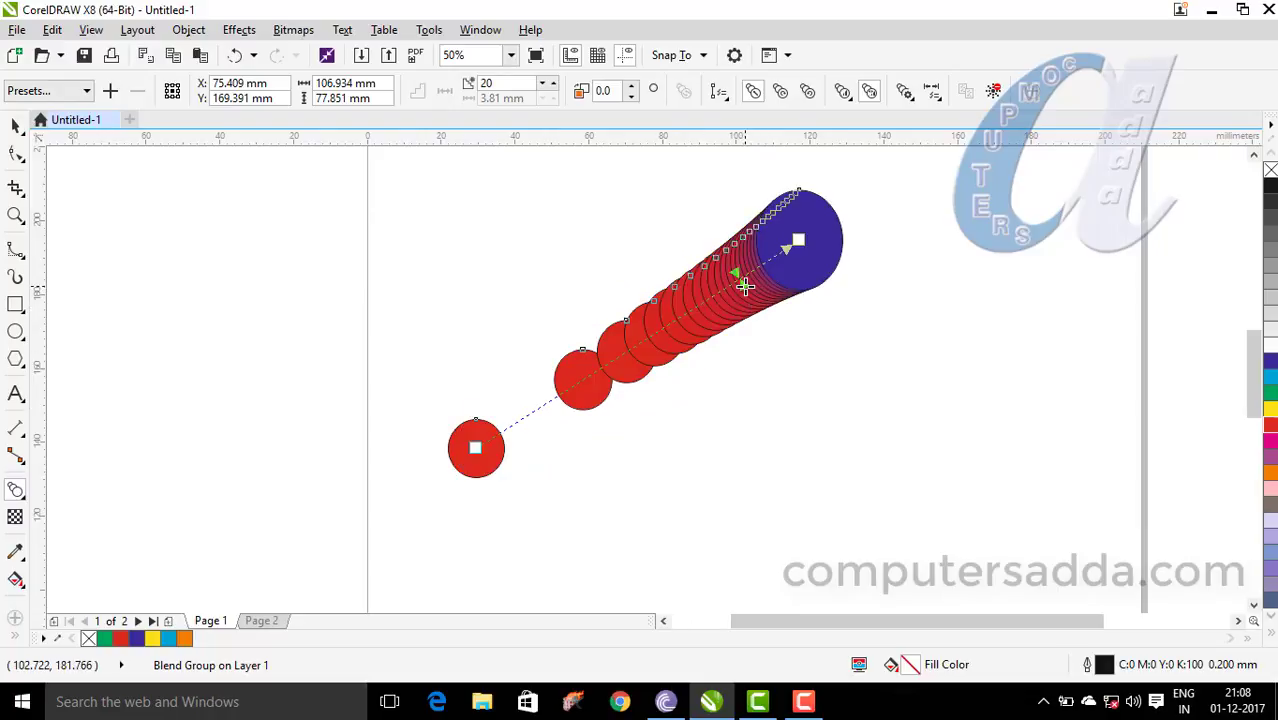
drag(651, 337, 645, 365)
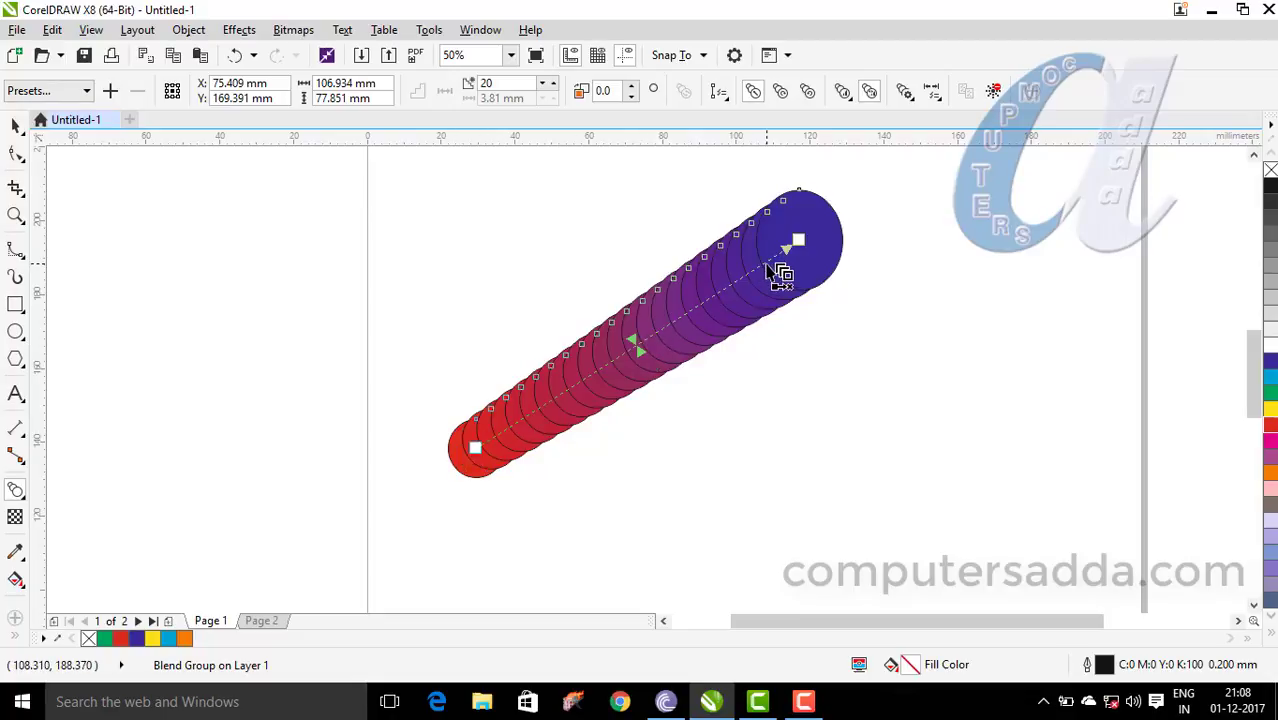
Step: Draw a square about 18 mm wide to the left of the page and fill it with yellow
click(16, 304)
drag(128, 418, 191, 485)
click(1270, 409)
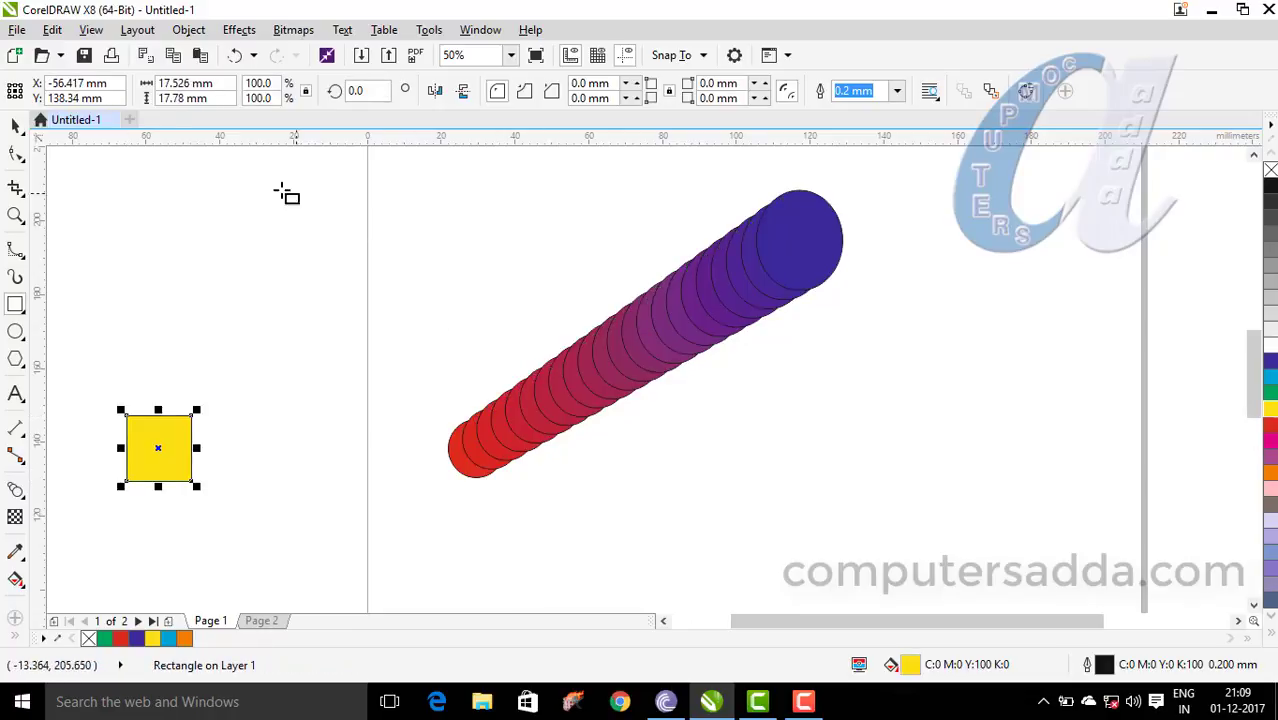
Step: Draw a cyan-filled rectangle about 39 by 31 mm above the yellow square and blend the square into it
drag(275, 177, 418, 291)
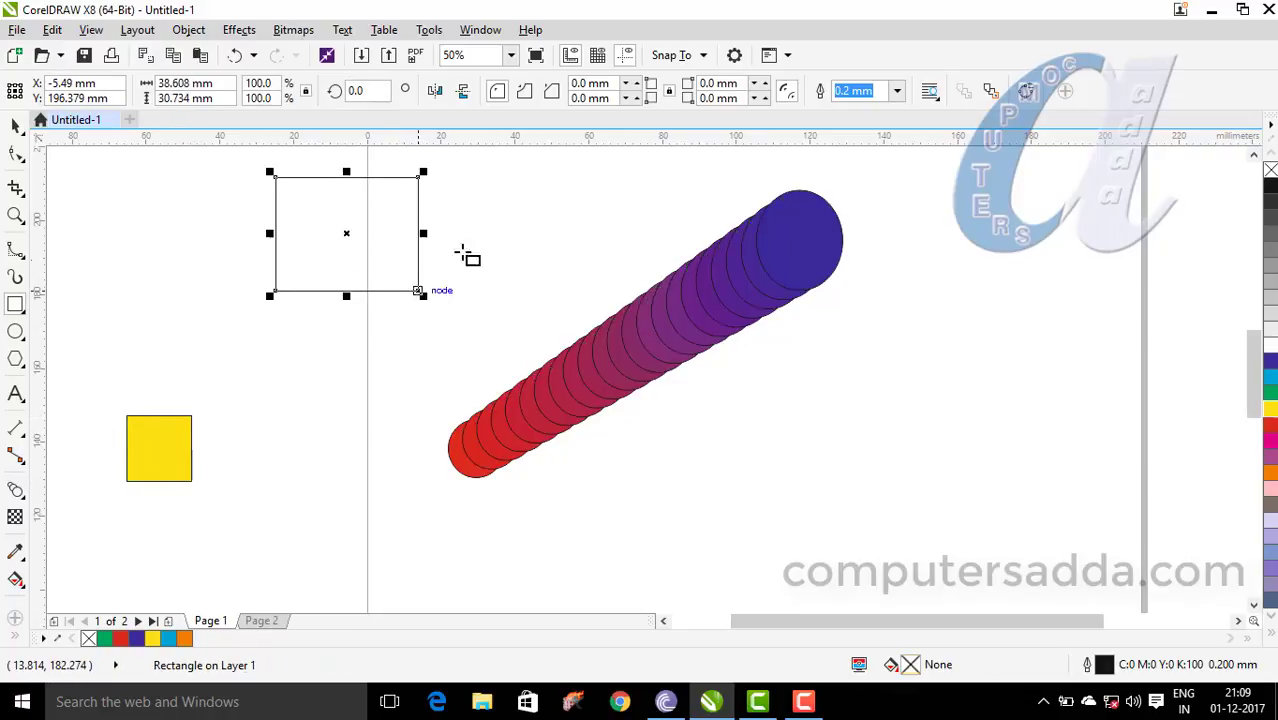
click(1270, 377)
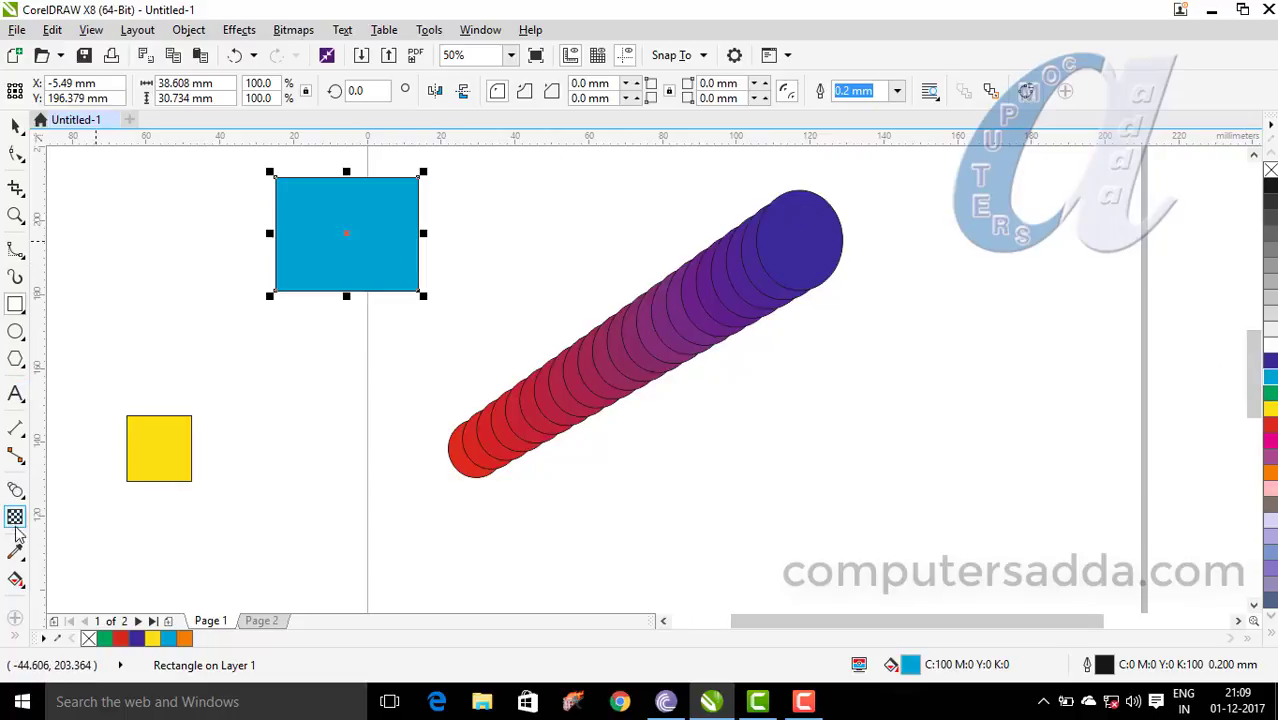
click(16, 496)
drag(158, 447, 345, 240)
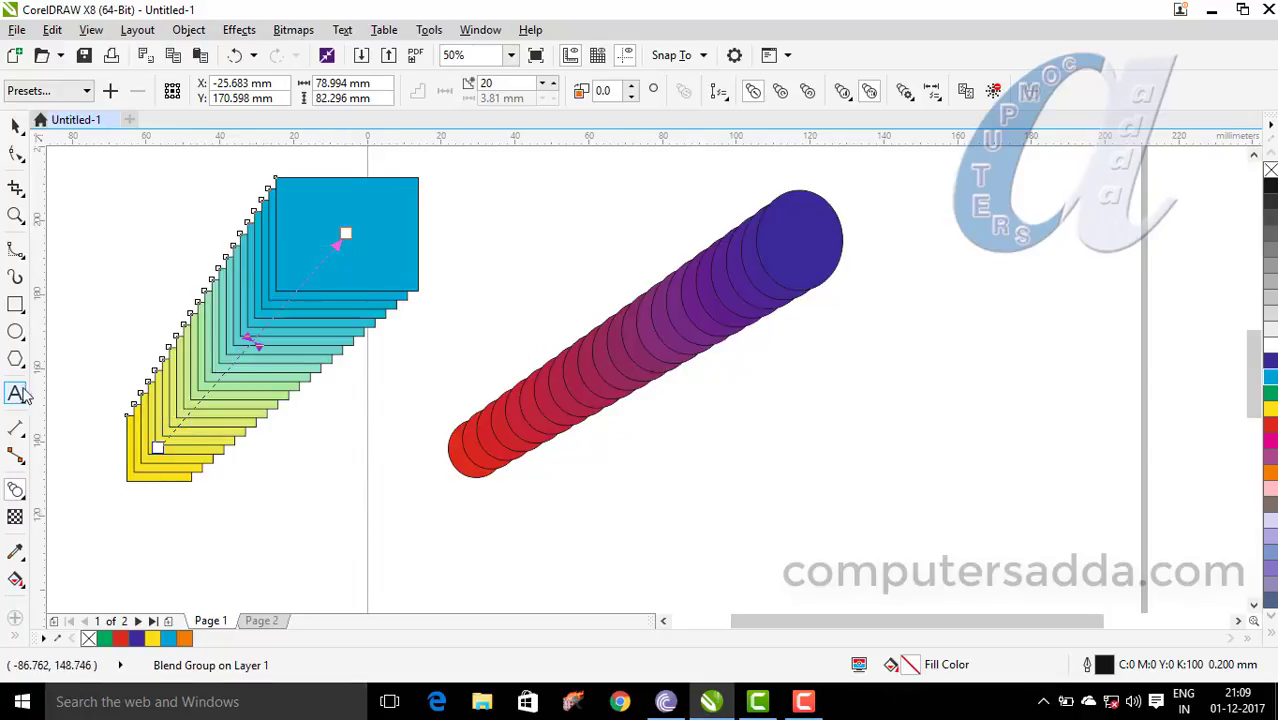
Step: Draw a circle about 19 mm wide below the ellipse blend and a square about 32 mm wide at the page's upper right
click(15, 333)
drag(822, 472, 903, 550)
click(15, 304)
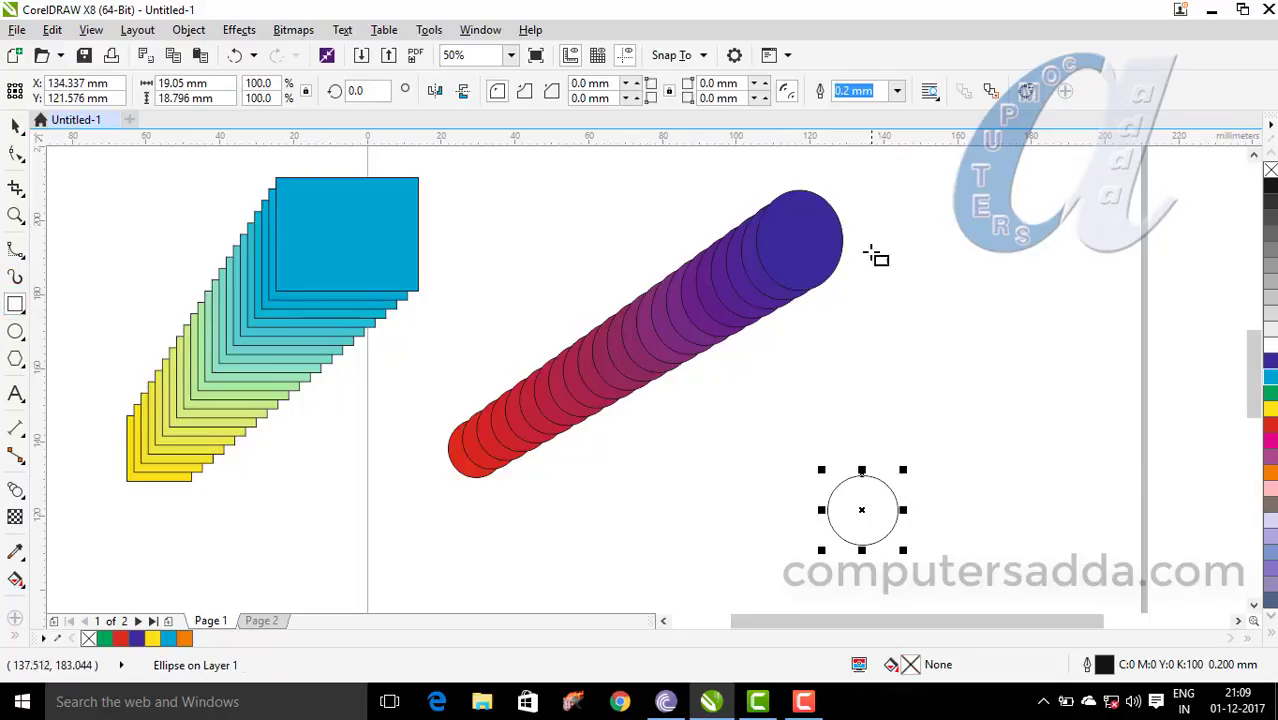
drag(948, 185, 1072, 307)
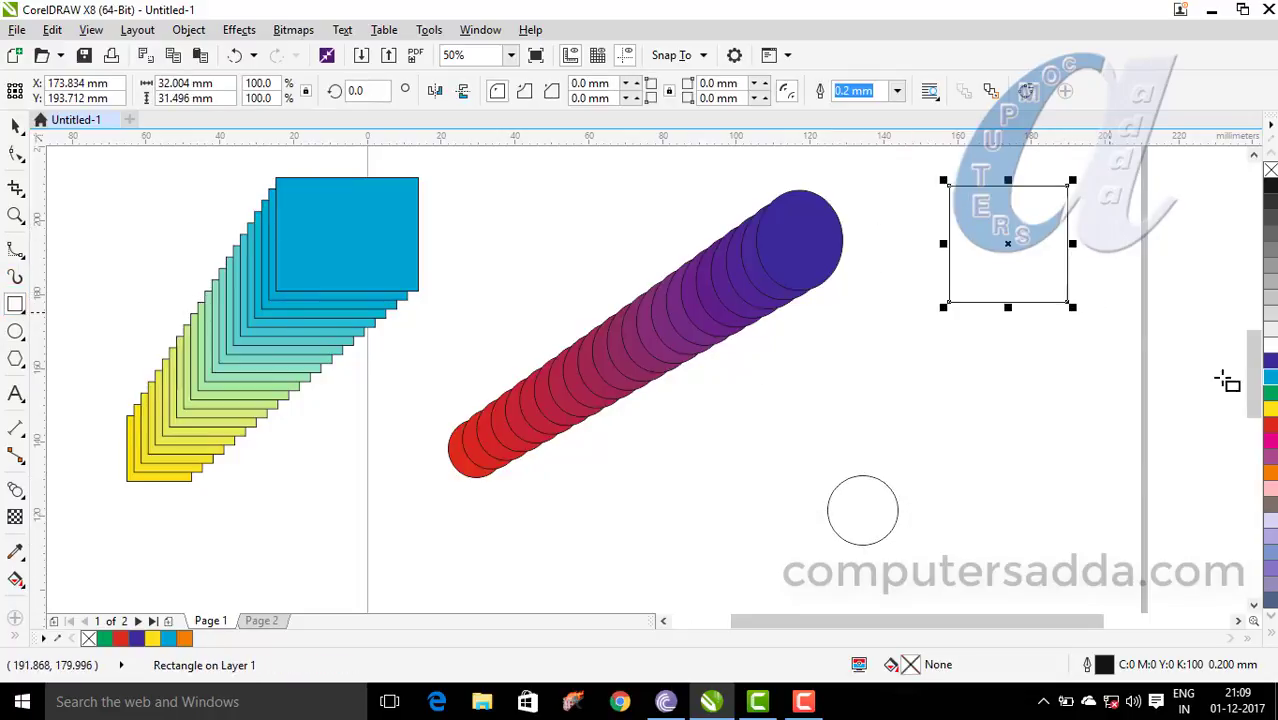
Step: Fill the new square with blue and the new circle with orange, and blend the circle into the square
click(1270, 363)
click(848, 486)
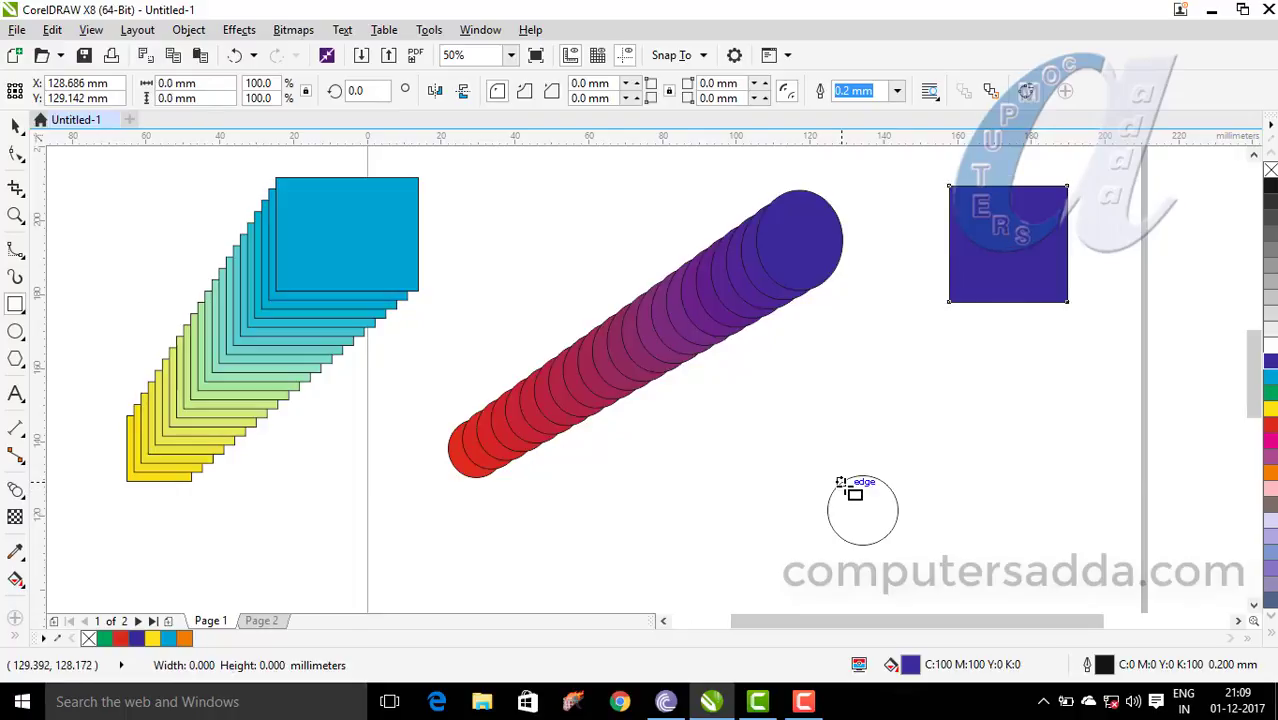
click(1270, 476)
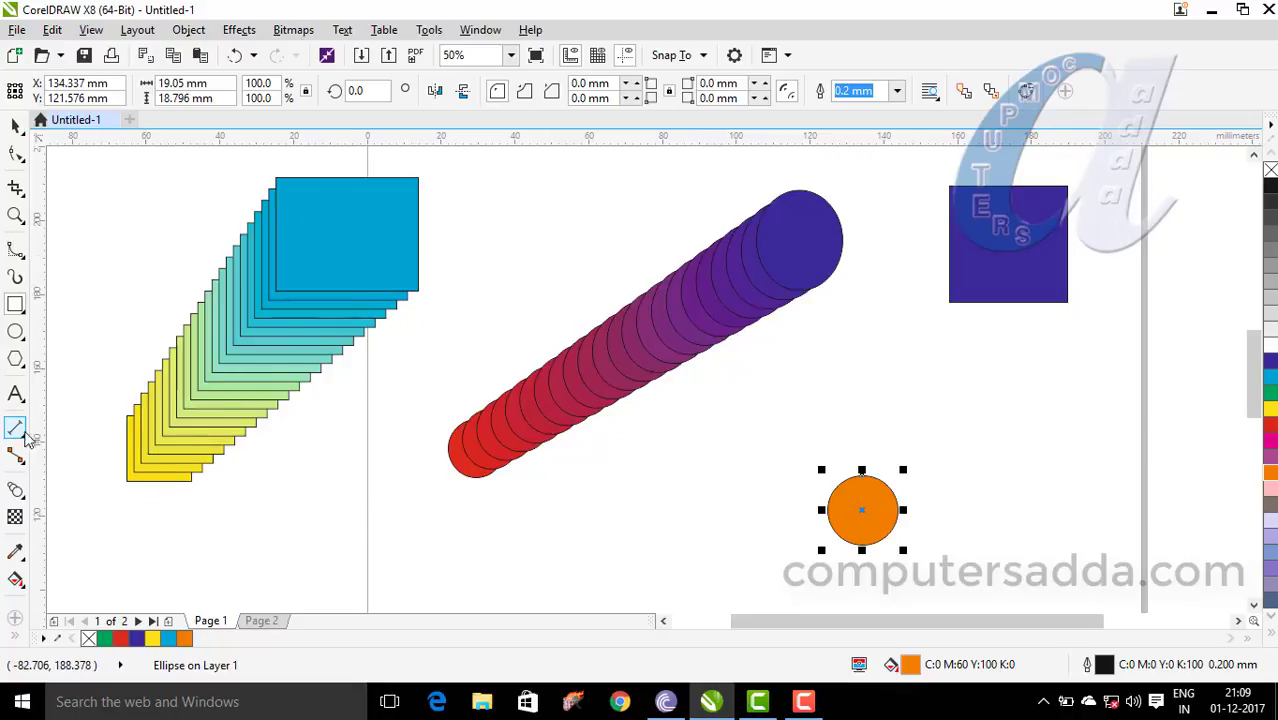
click(15, 489)
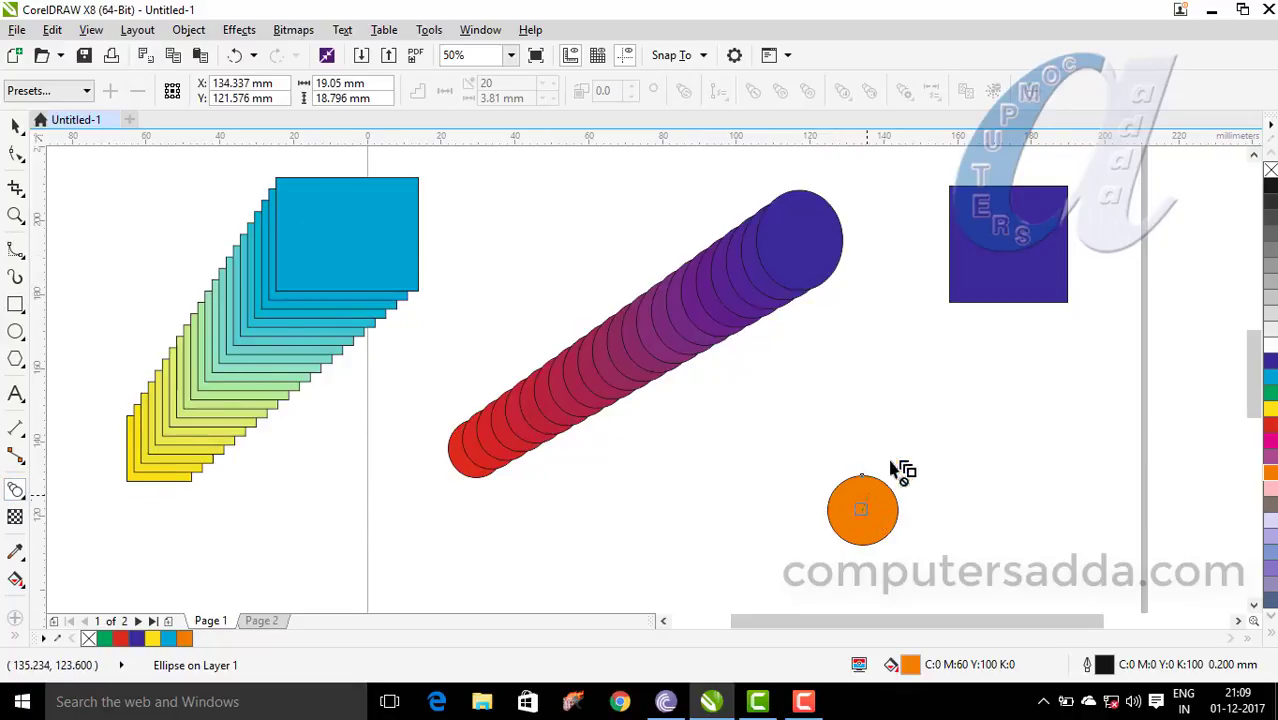
drag(862, 508, 1006, 246)
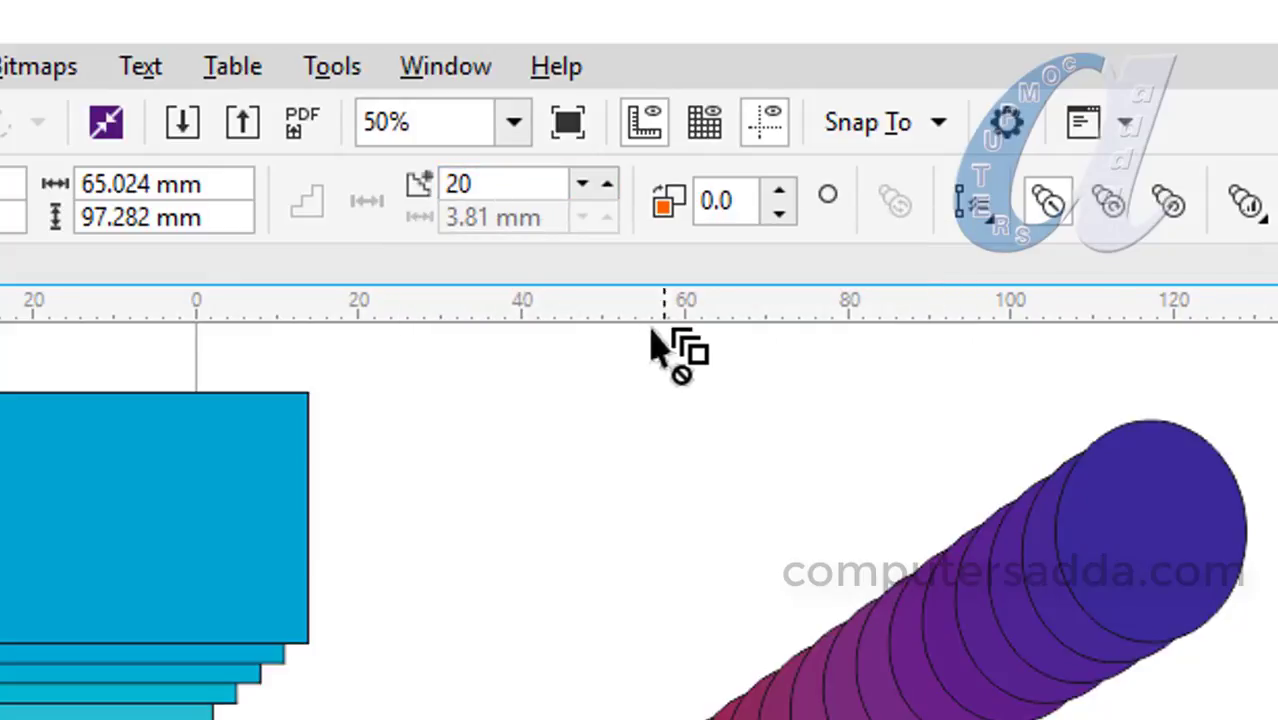
Step: Try 50 steps on the orange circle-to-square blend and set its number of steps to 10
double_click(470, 184)
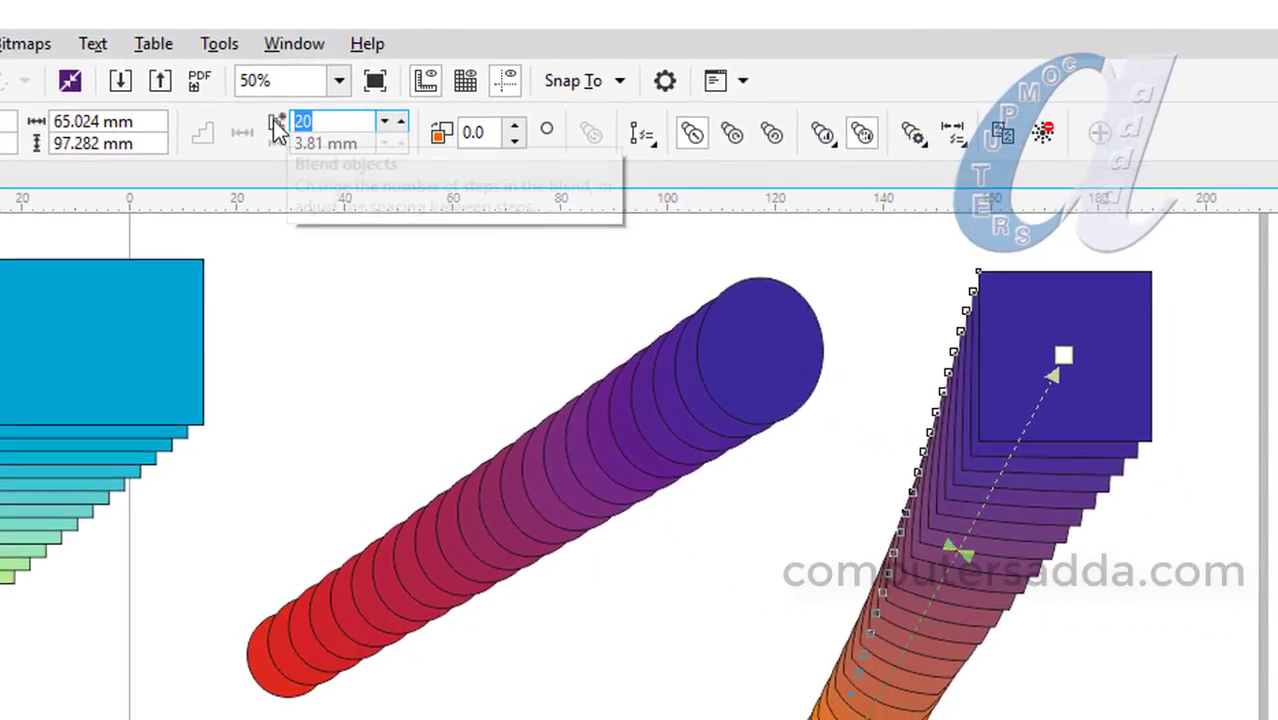
text(50)
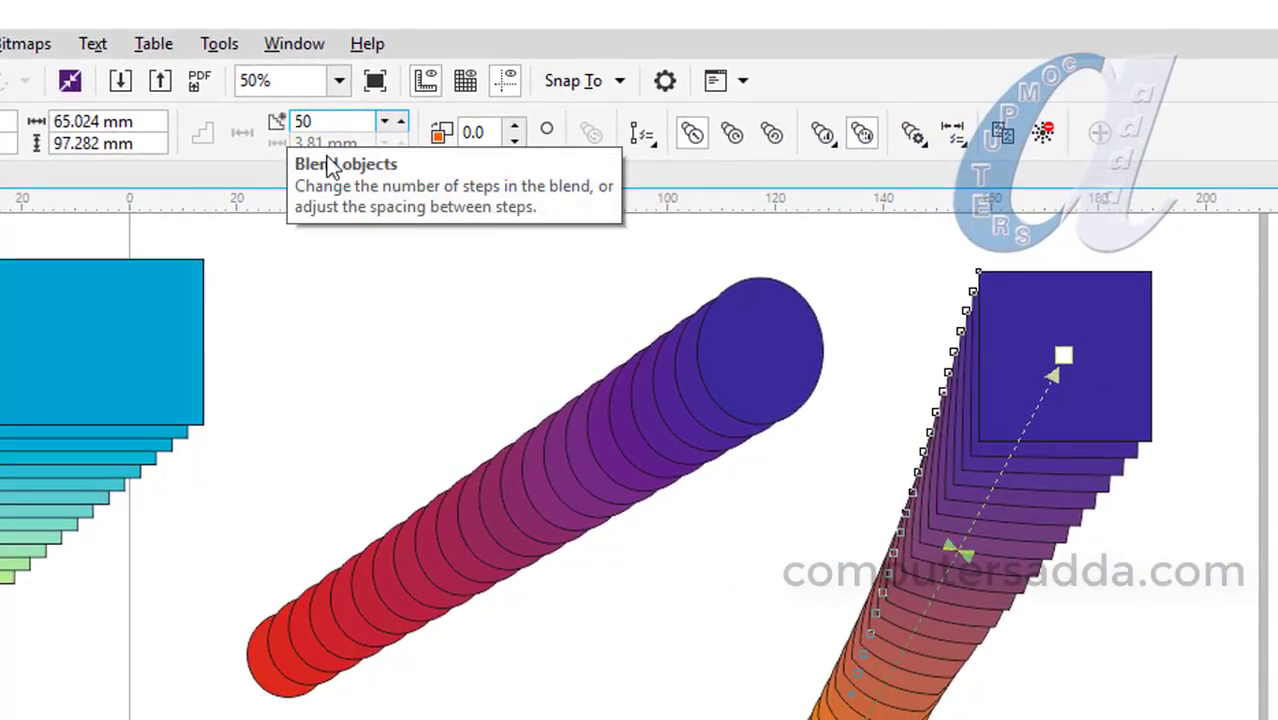
key(Return)
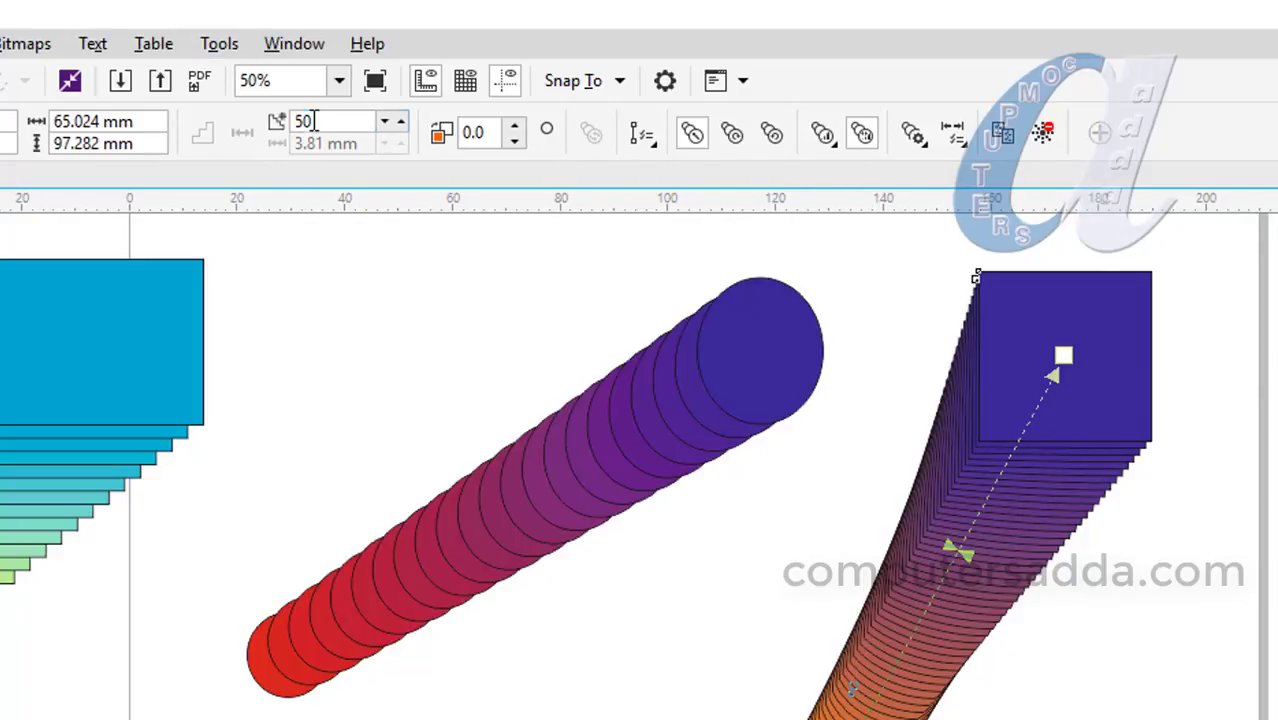
text(10)
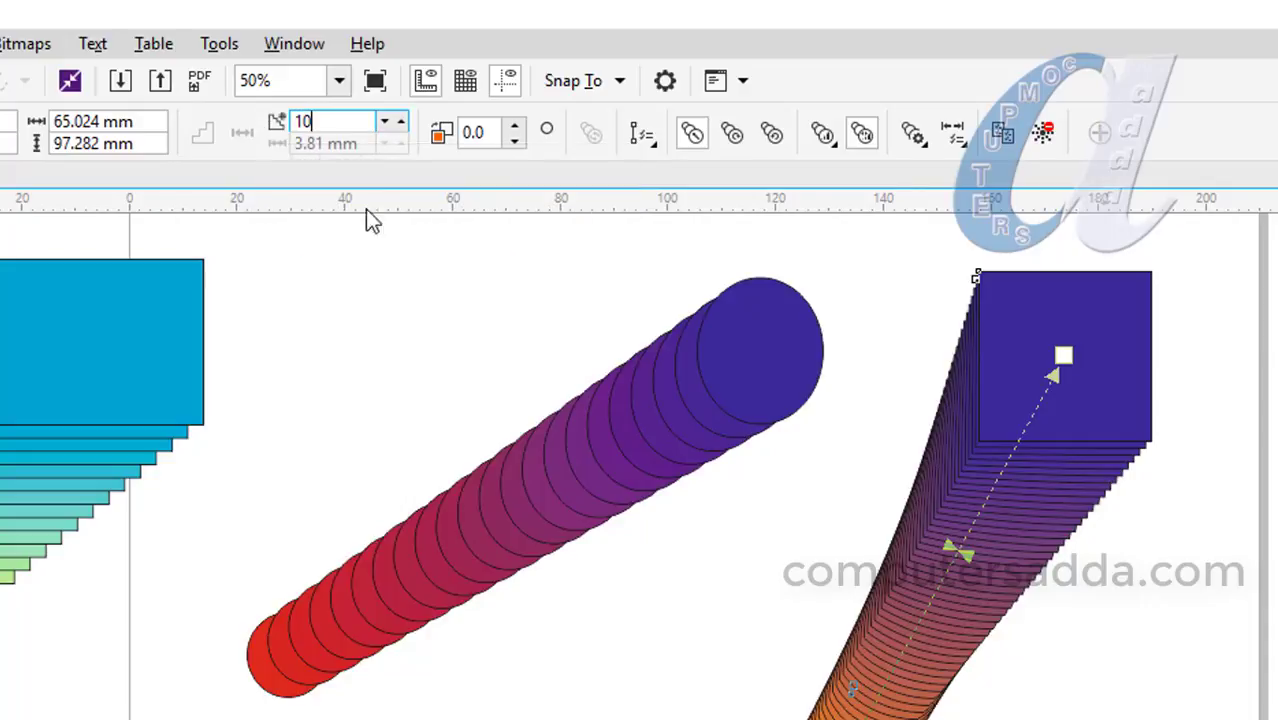
key(Return)
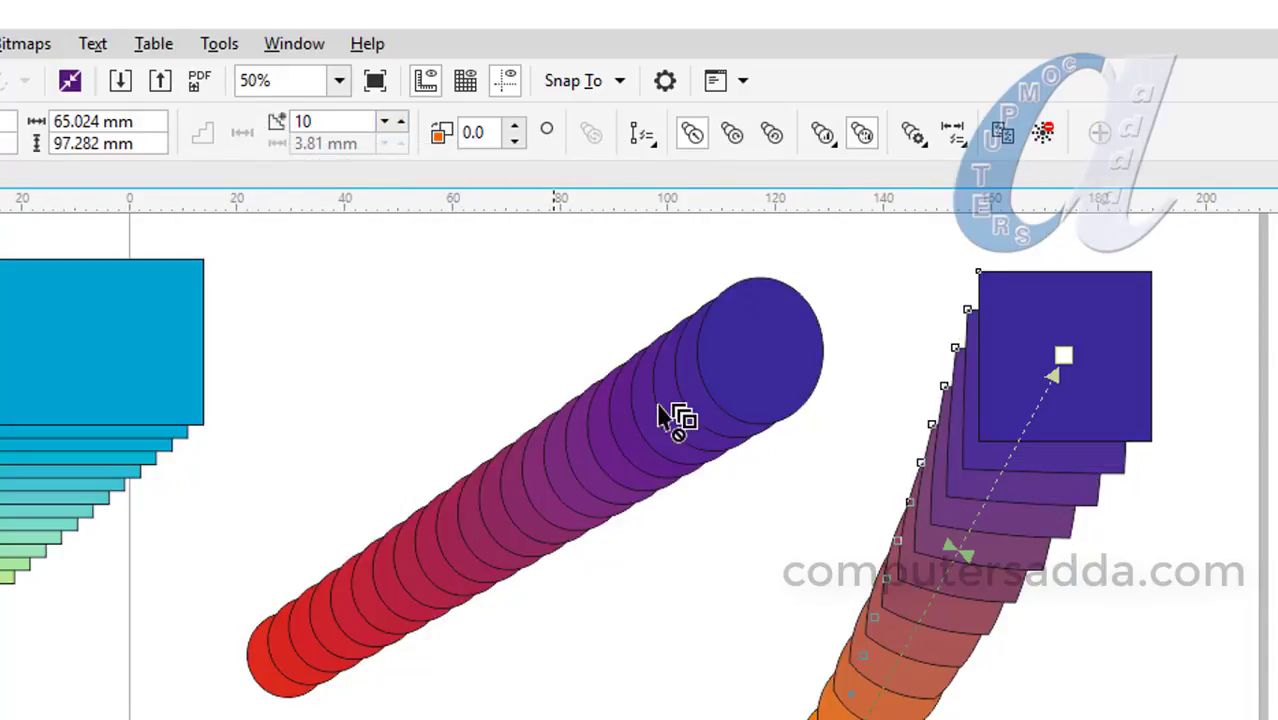
Step: Select the whole red-to-blue ellipse blend and set its number of steps to 50
click(738, 385)
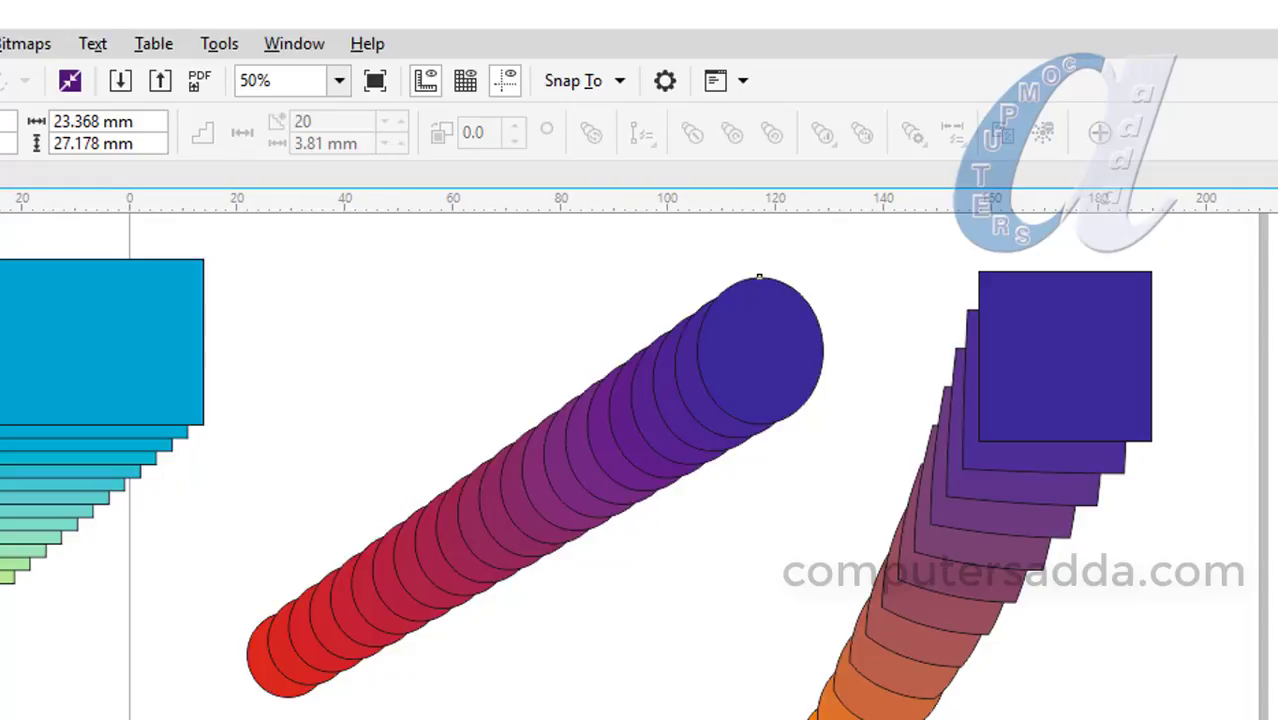
click(740, 360)
click(707, 379)
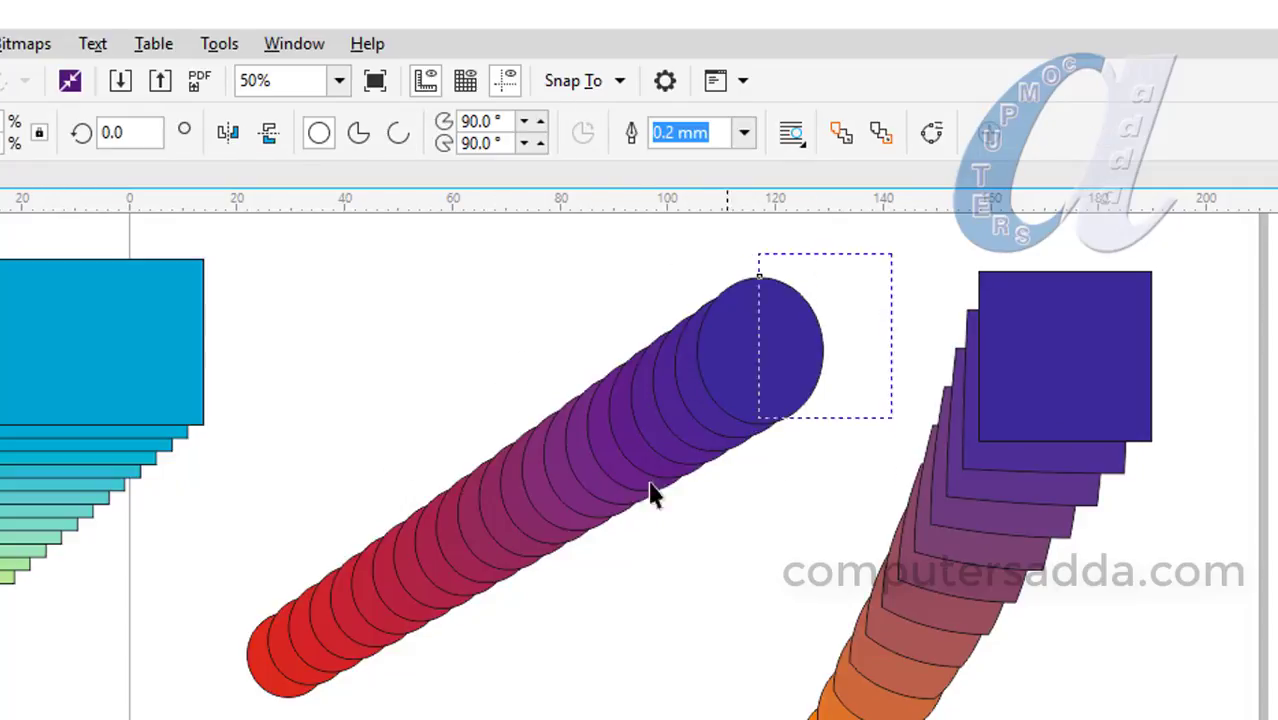
drag(650, 490, 206, 719)
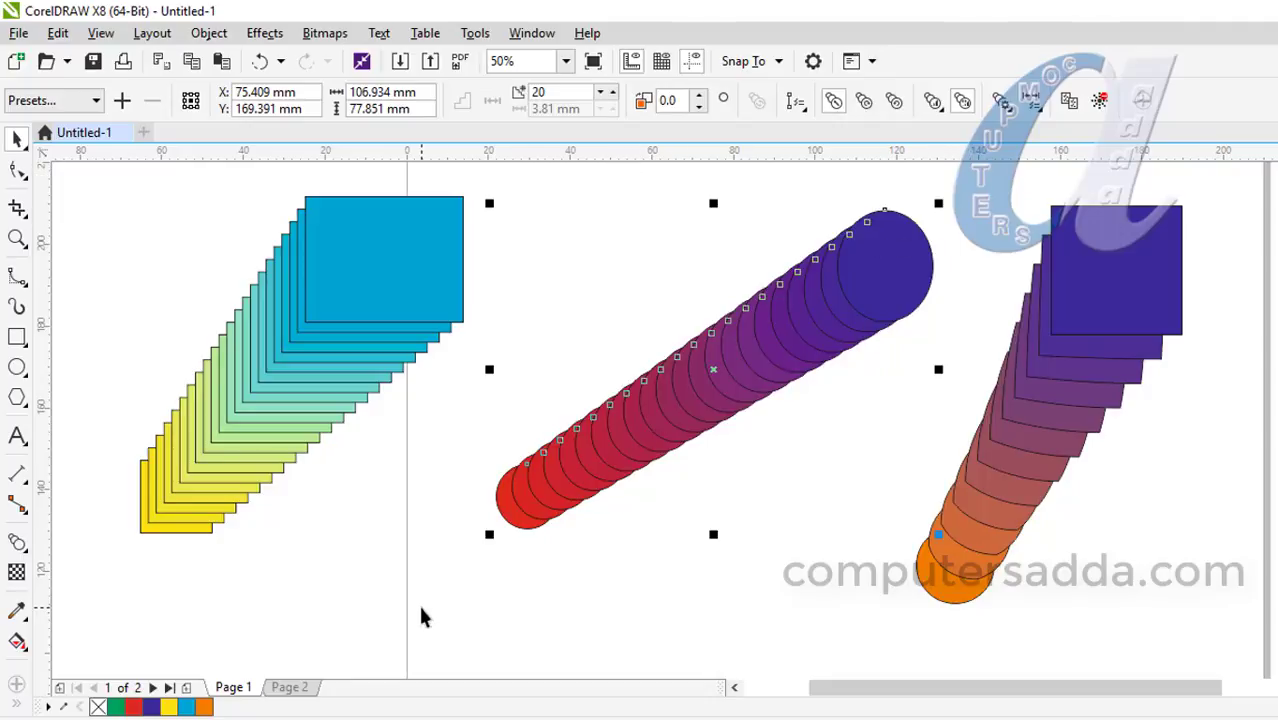
click(550, 91)
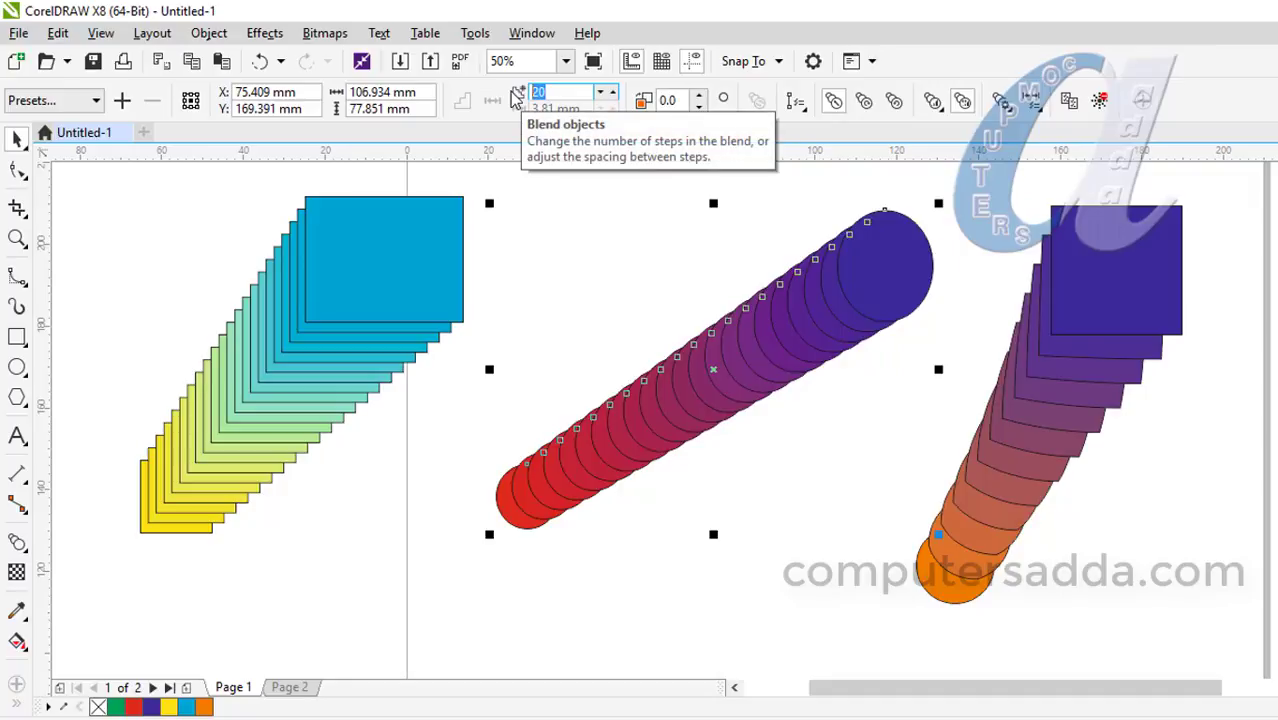
text(50)
key(Return)
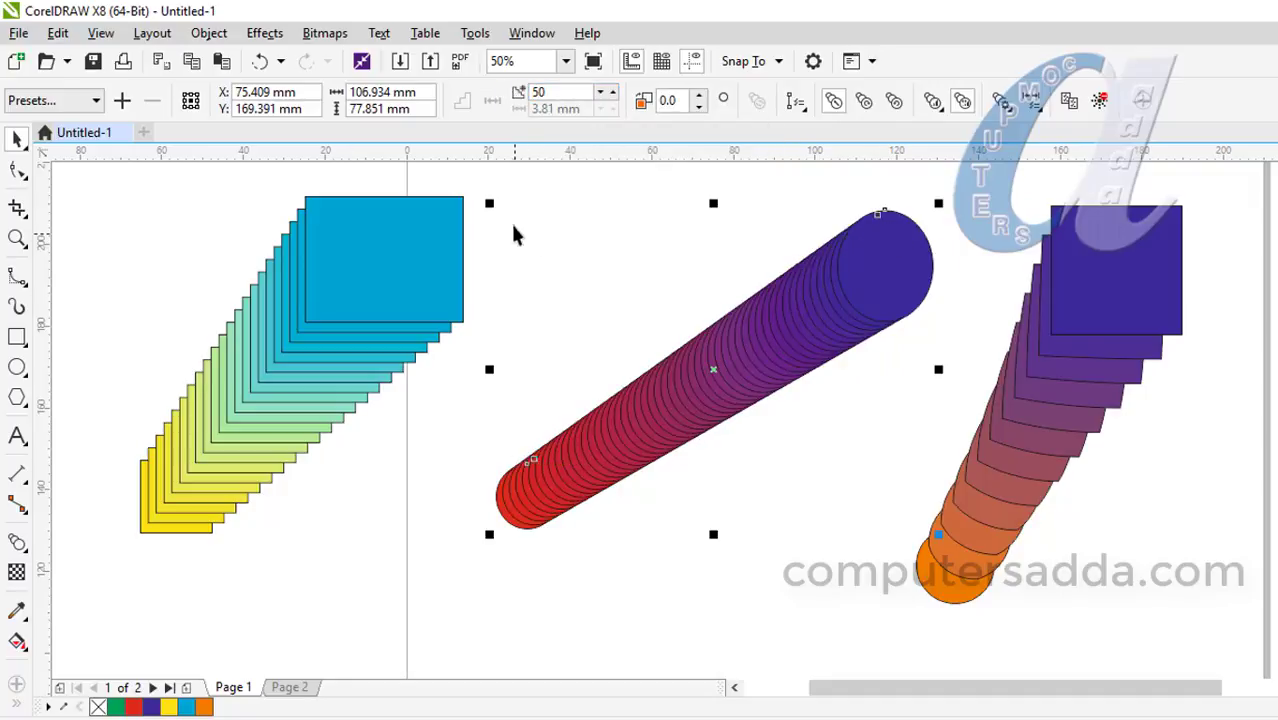
Step: Select the yellow-to-cyan rectangle blend and set its blend direction to 360 degrees
click(513, 191)
drag(513, 191, 95, 617)
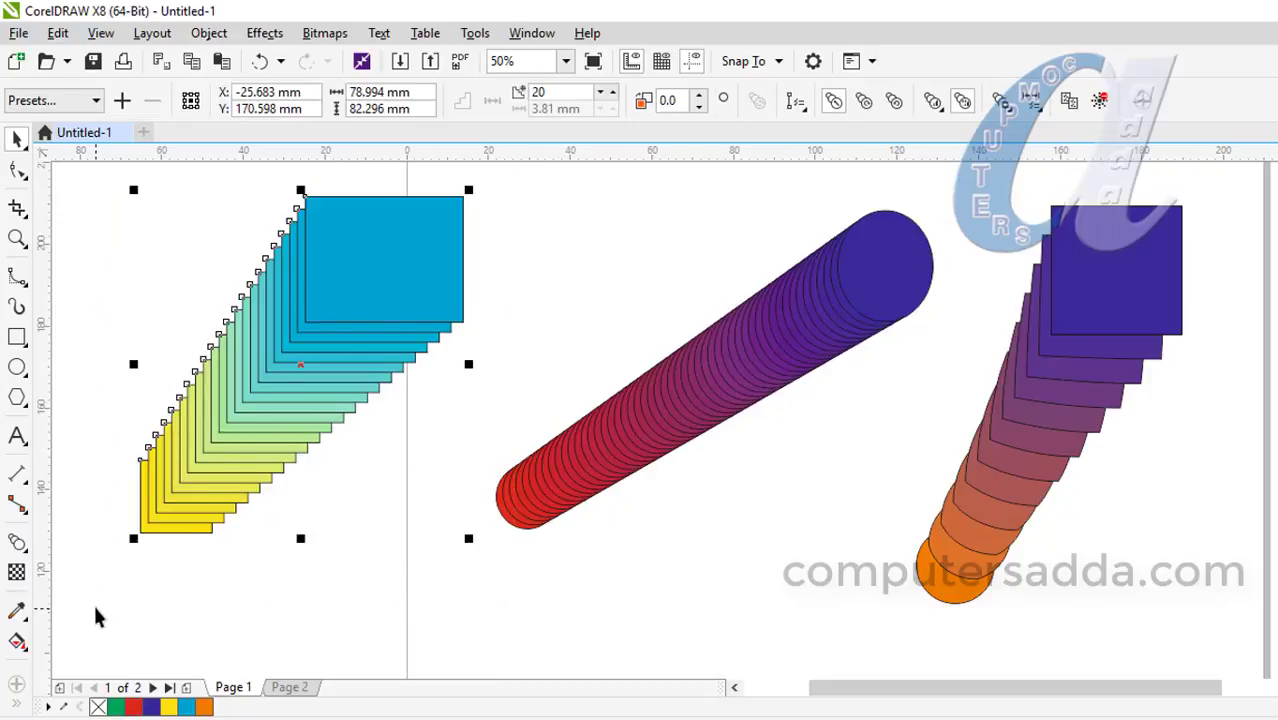
click(538, 92)
click(668, 102)
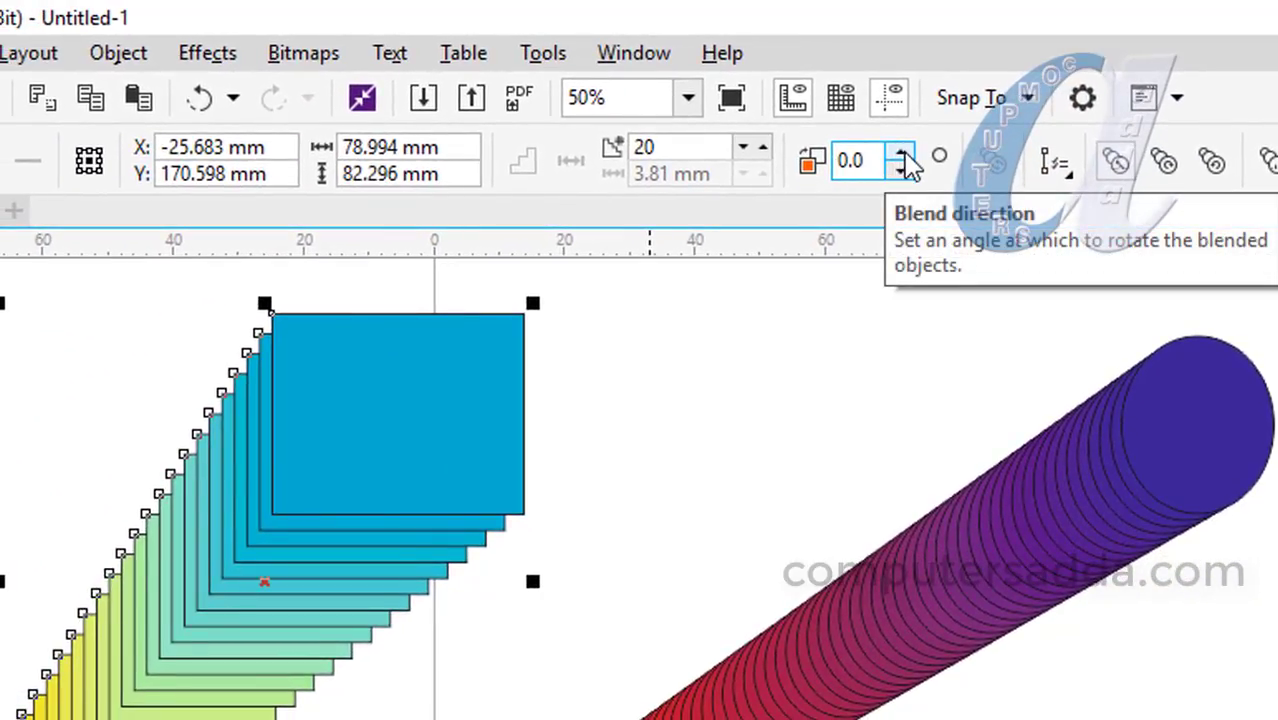
drag(904, 157, 936, 126)
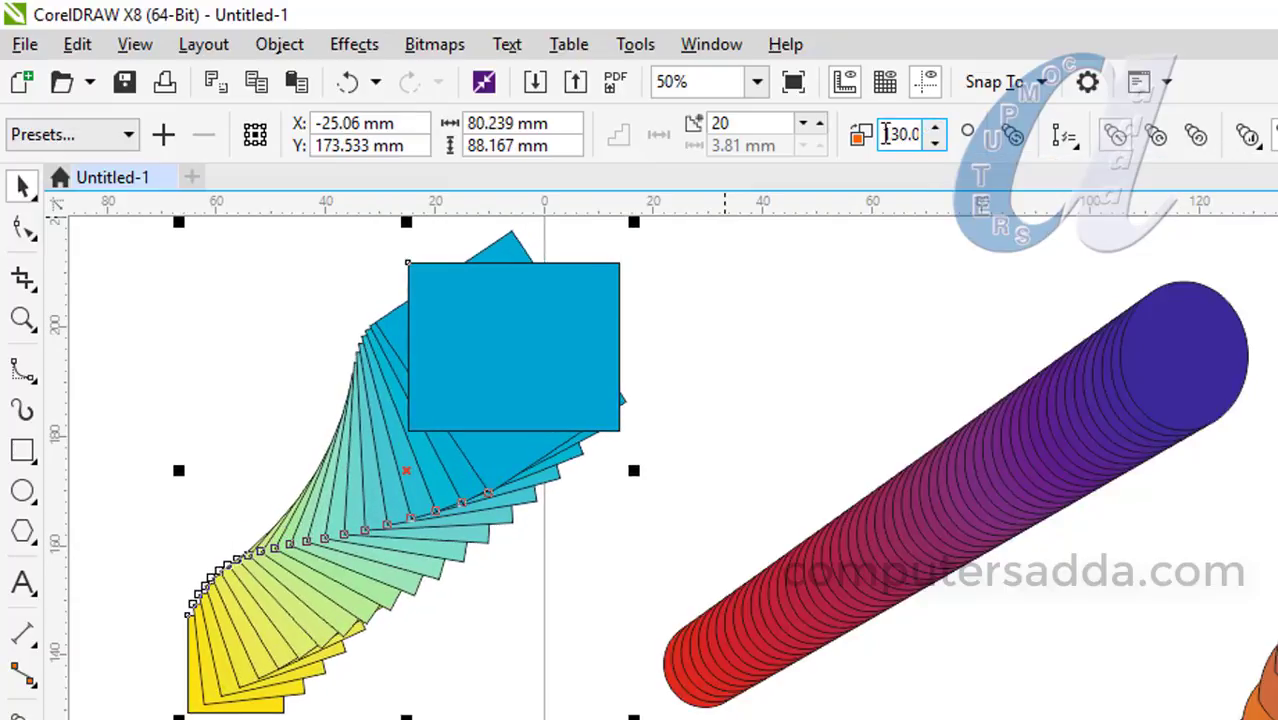
text(360)
key(Return)
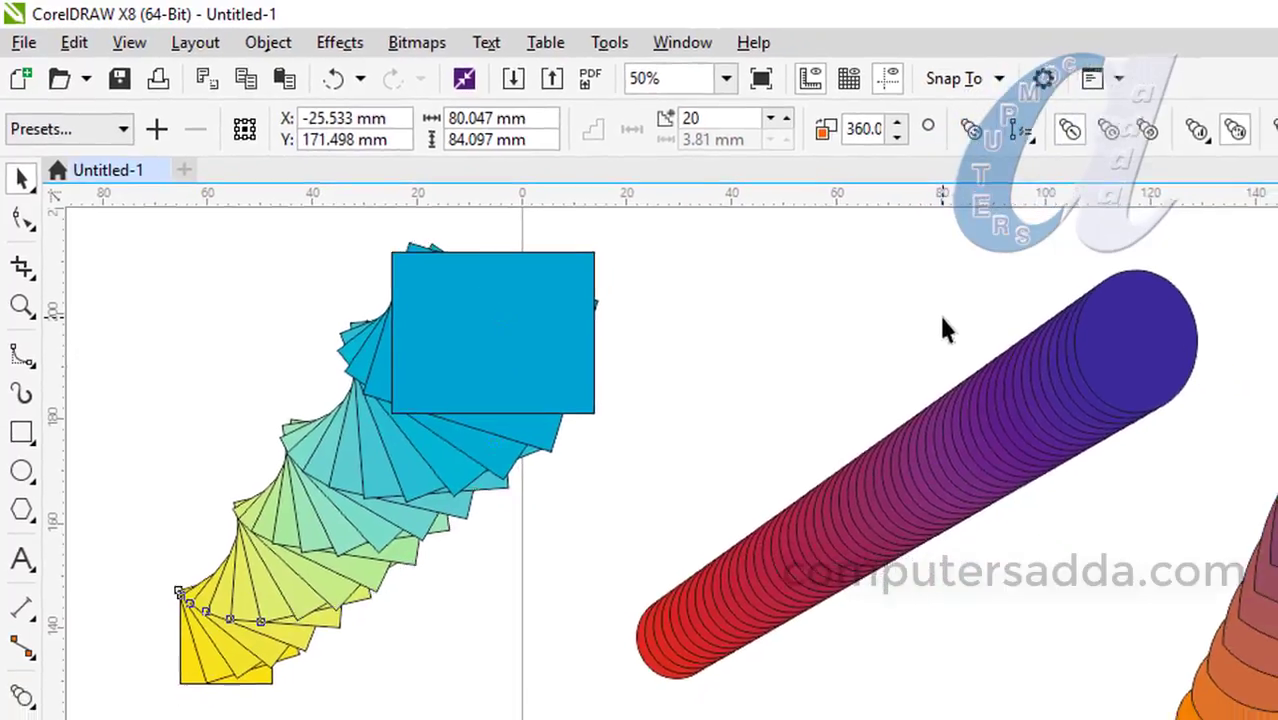
Step: Select the whole red-to-blue ellipse blend and set its blend direction to 90 degrees
key(Escape)
drag(1262, 248, 617, 719)
drag(478, 584, 465, 592)
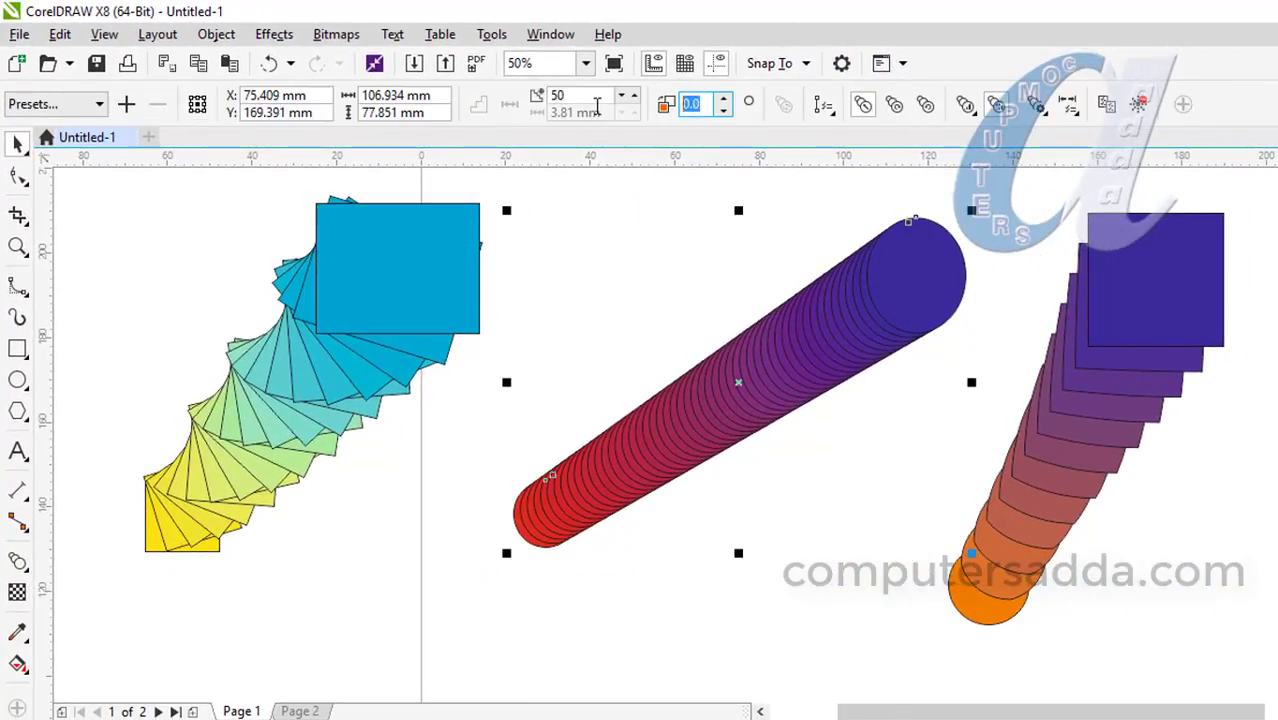
text(90)
key(Return)
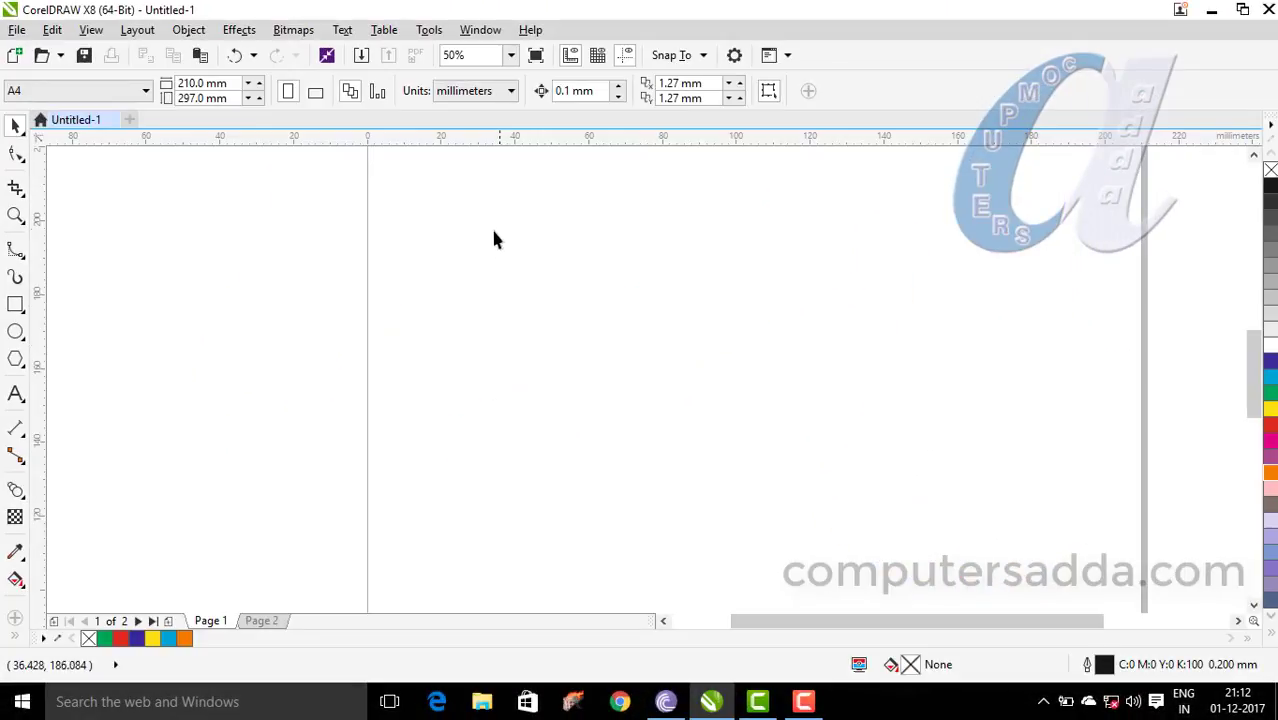
Step: Draw a small ellipse about 7.9 mm wide and 8.9 mm high near the page's left edge and fill it green
click(16, 331)
drag(403, 242, 446, 284)
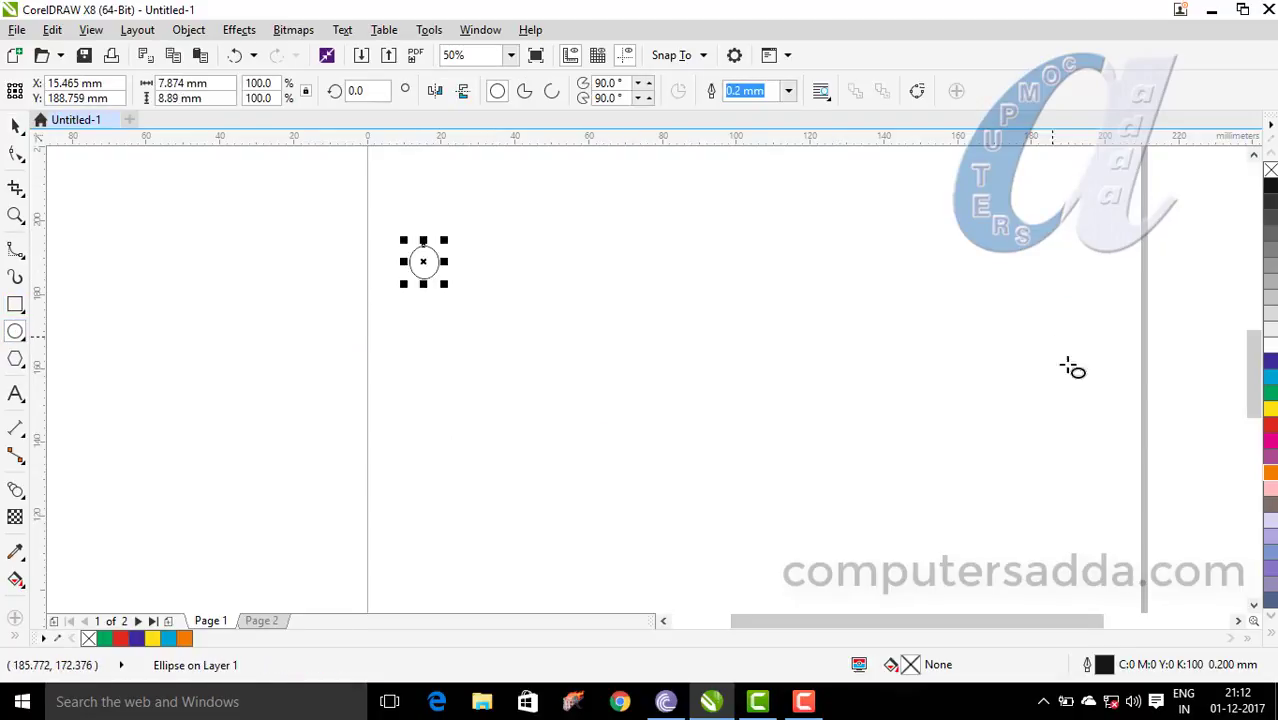
click(1269, 393)
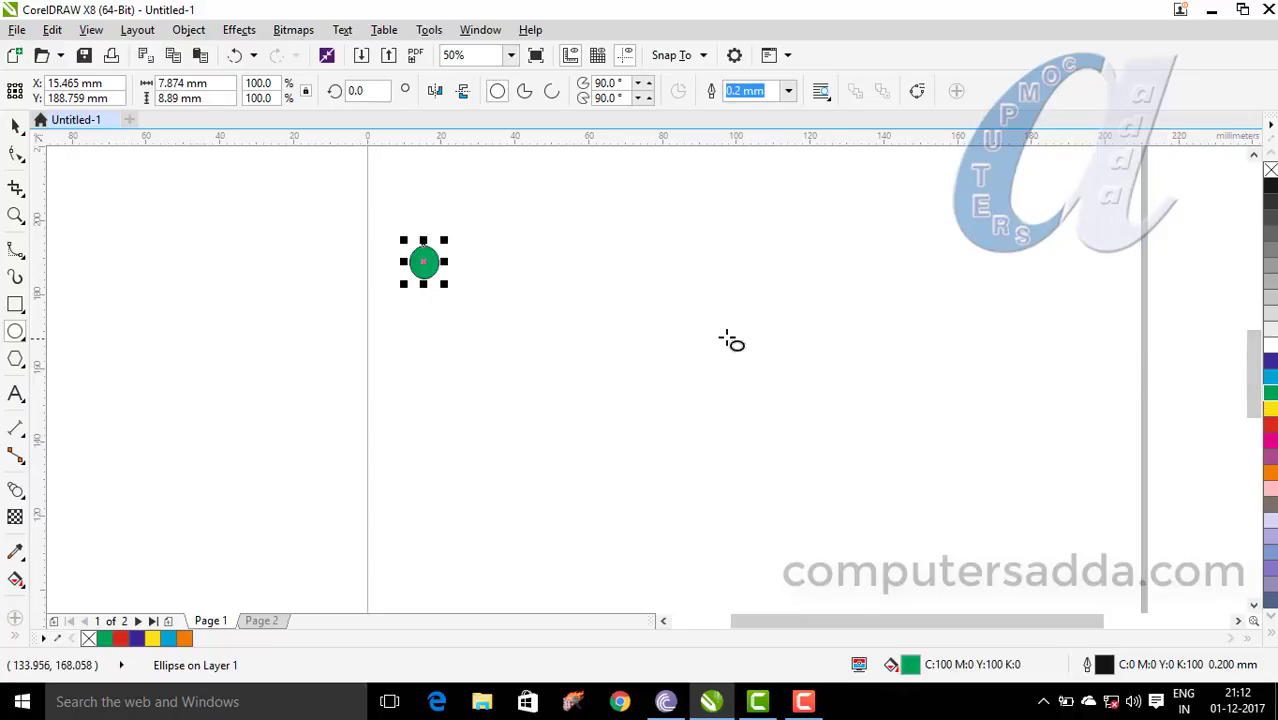
Step: Duplicate the green ellipse straight down three times to build a vertical column of four ellipses
click(15, 125)
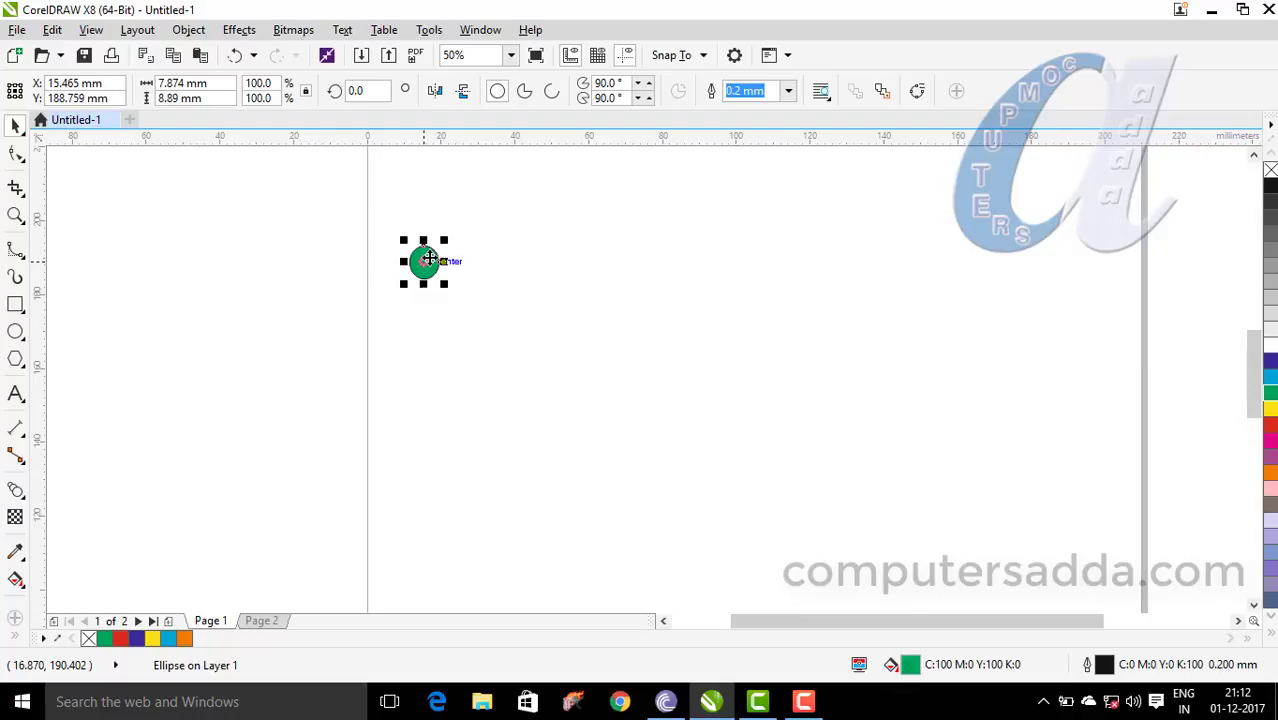
drag(428, 259, 427, 325)
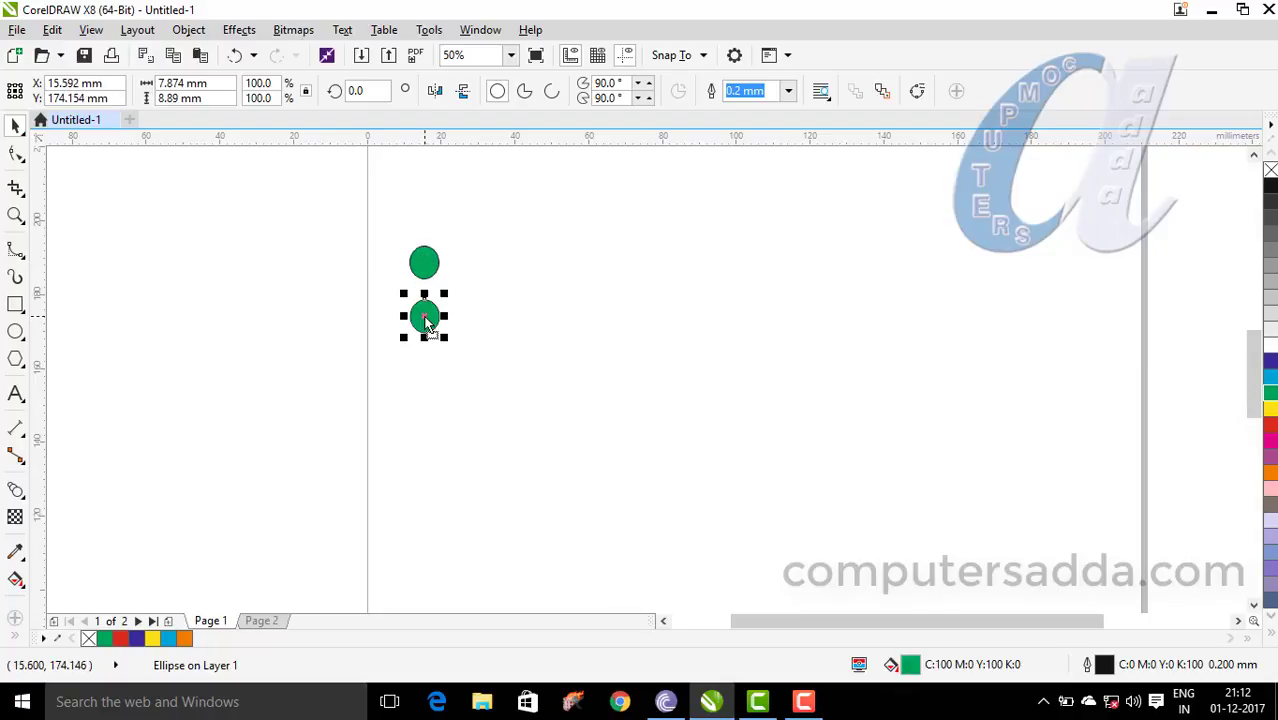
key(Tab)
drag(423, 263, 423, 374)
key(Tab)
drag(424, 266, 427, 440)
Step: Select all four green ellipses and combine them into a single curve object
click(456, 268)
drag(433, 378, 385, 473)
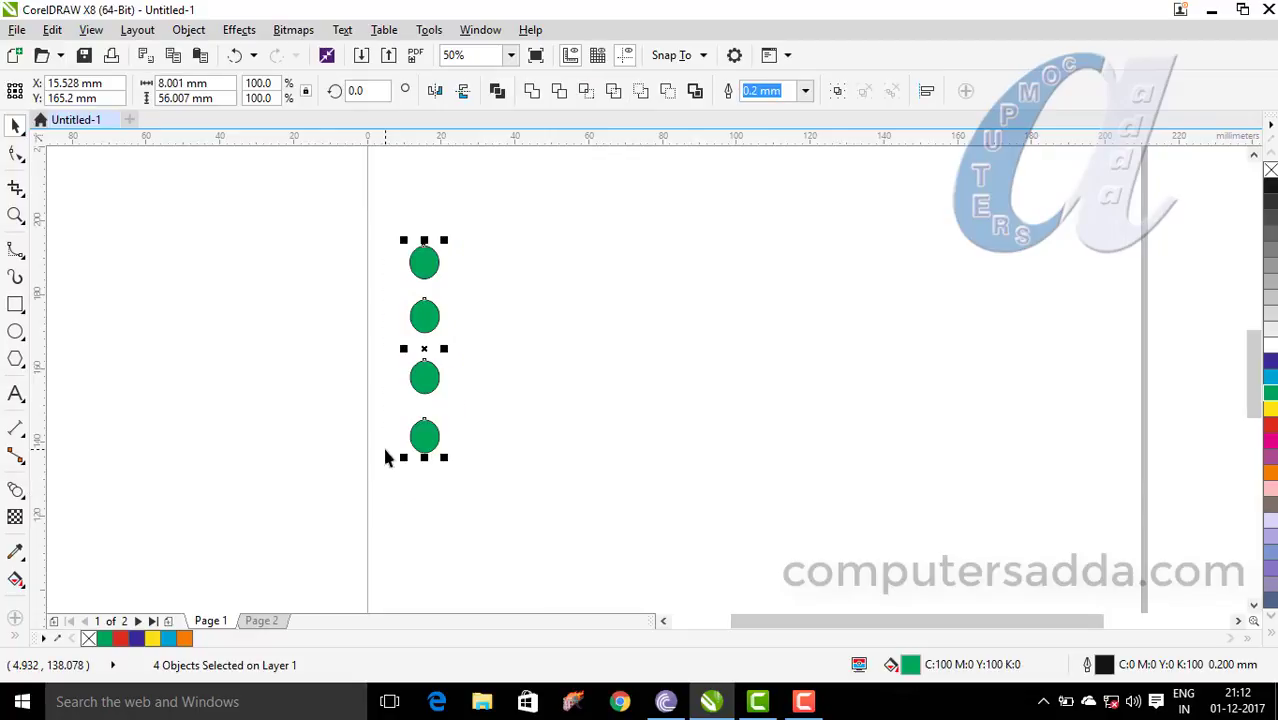
key(ctrl+l)
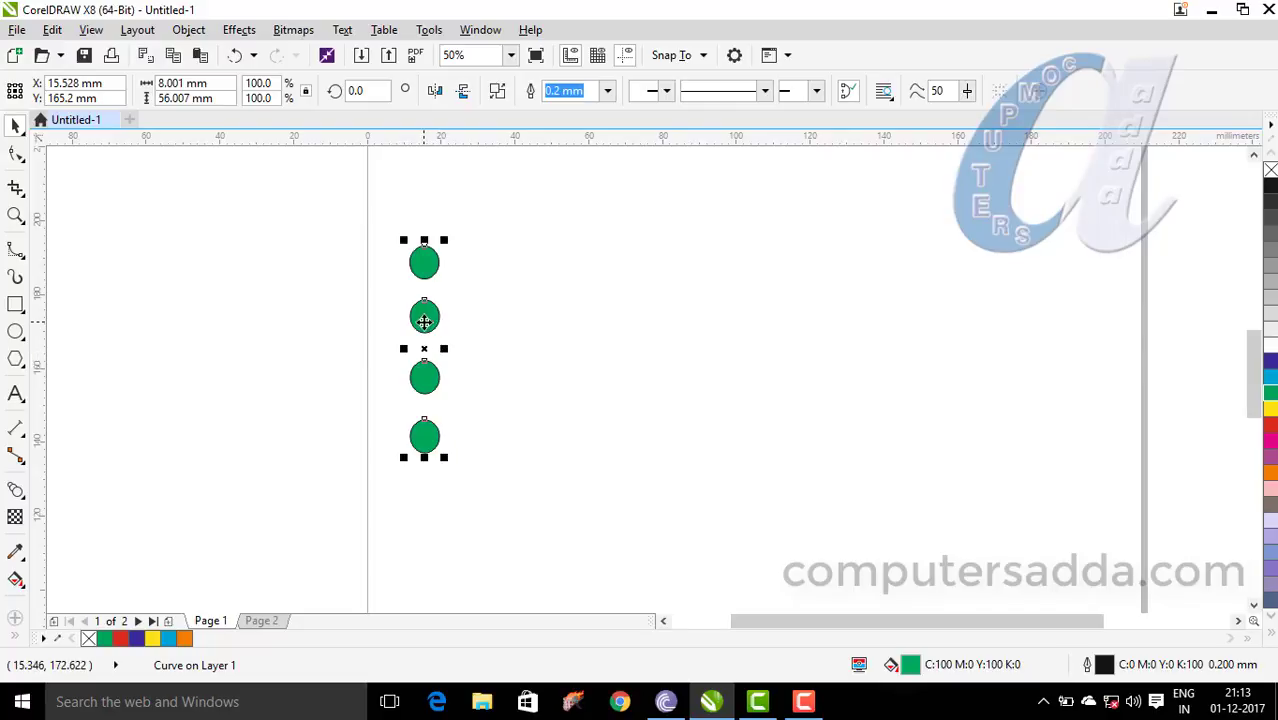
Step: Copy the combined green column across the page to about X 164 mm, fill the copy red and deselect it
drag(422, 316, 965, 318)
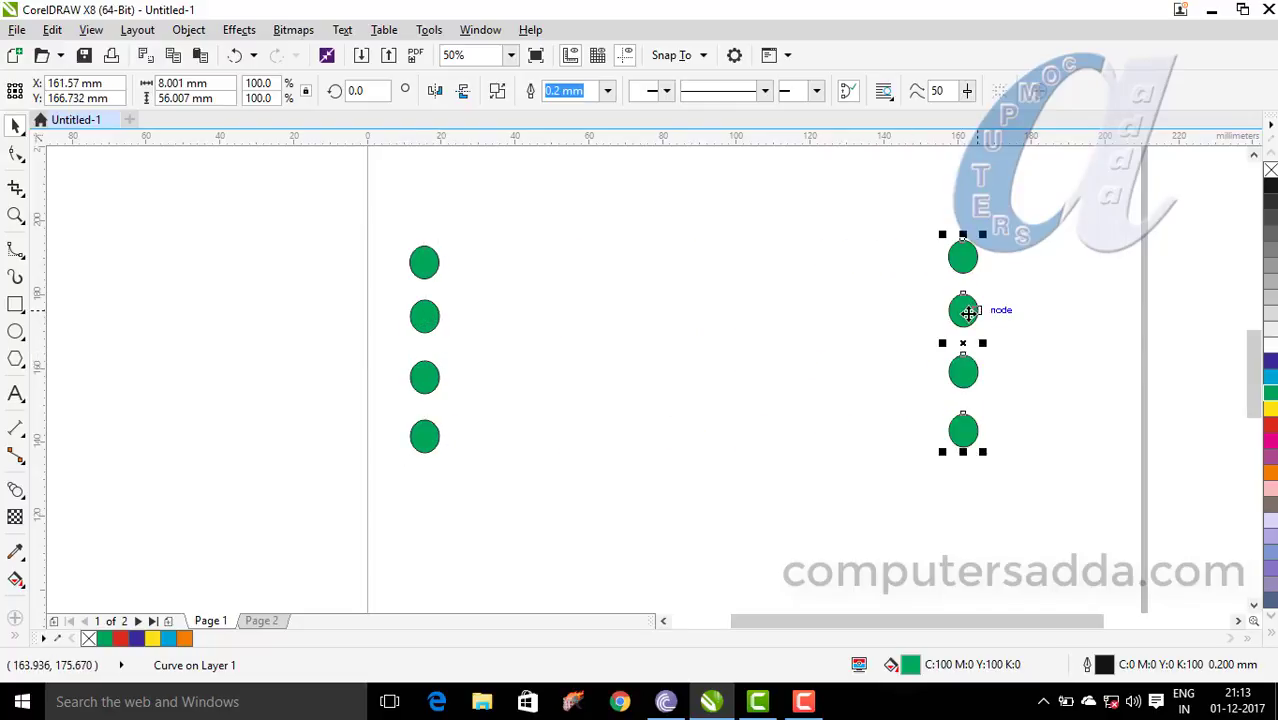
drag(968, 313, 978, 310)
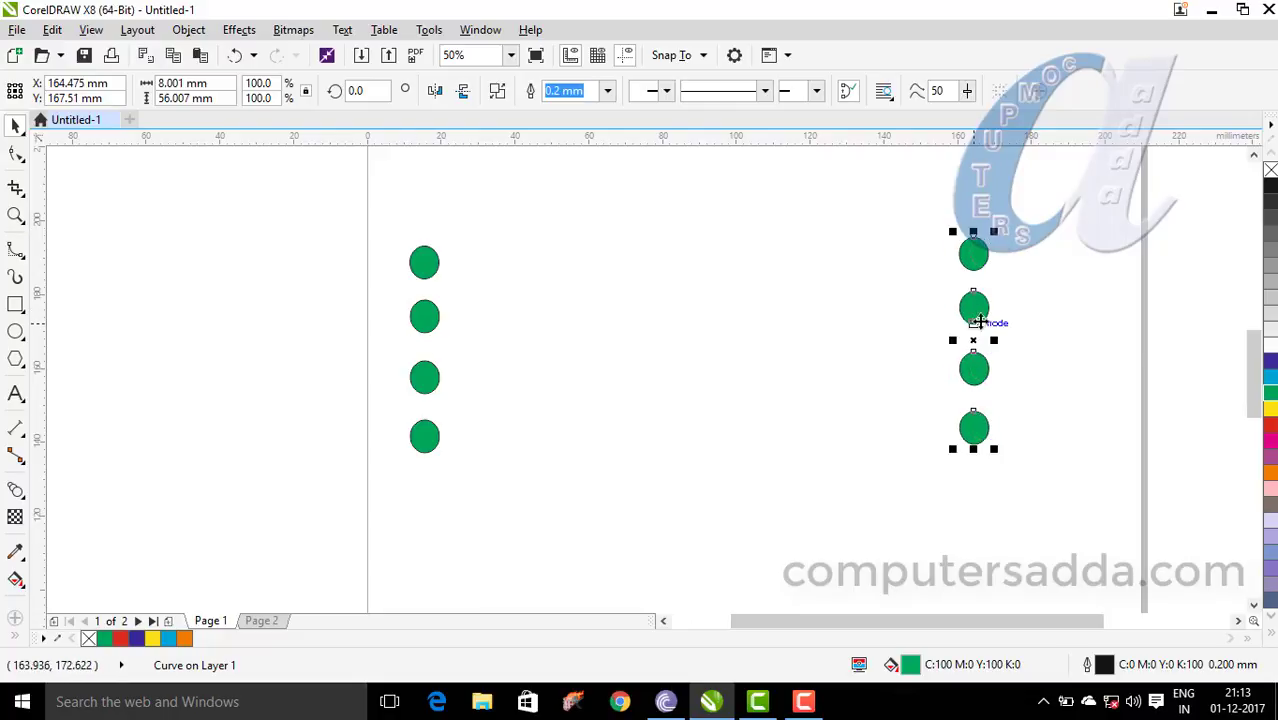
click(1270, 427)
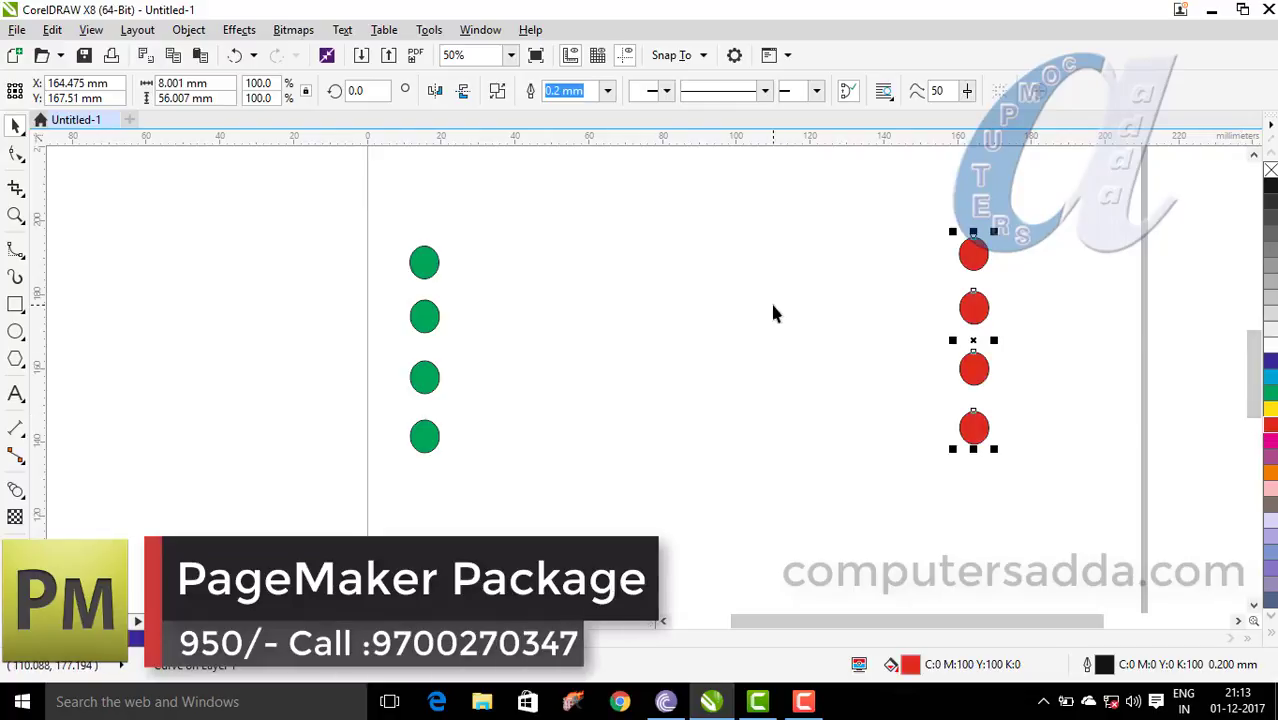
click(1068, 290)
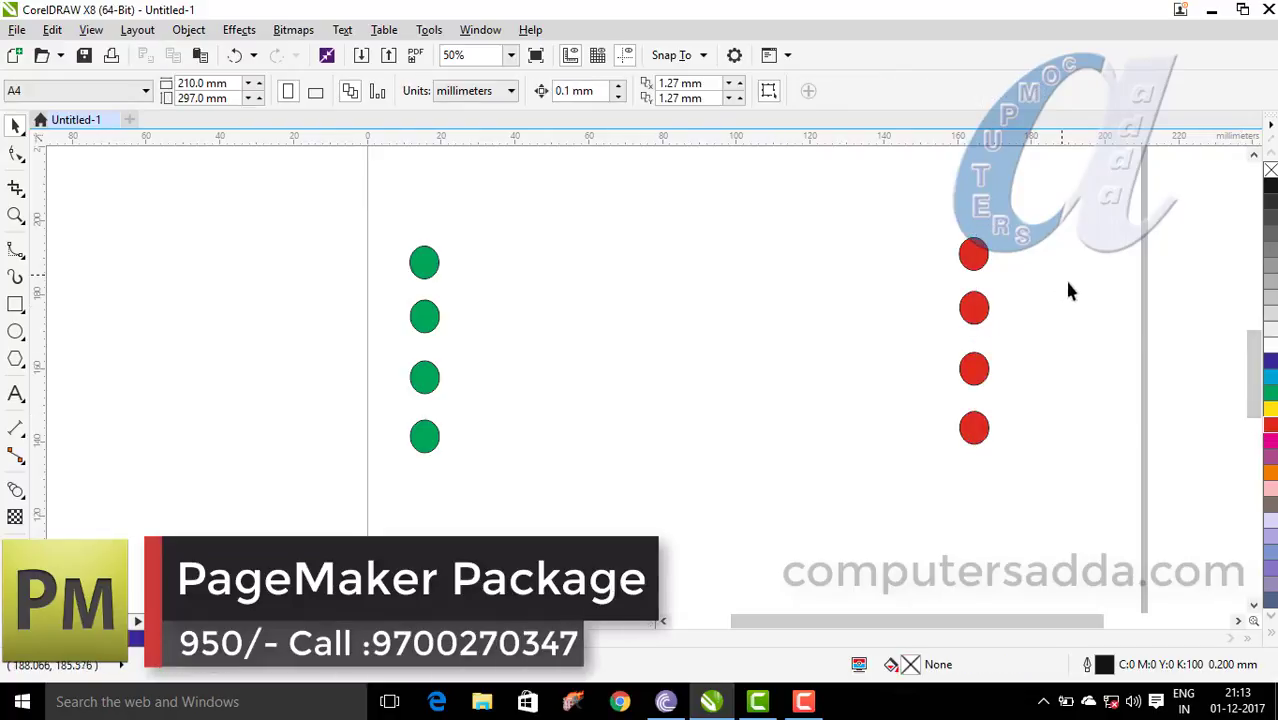
Step: Blend the green ellipse column into the red one and set the number of blend steps to 50
click(15, 490)
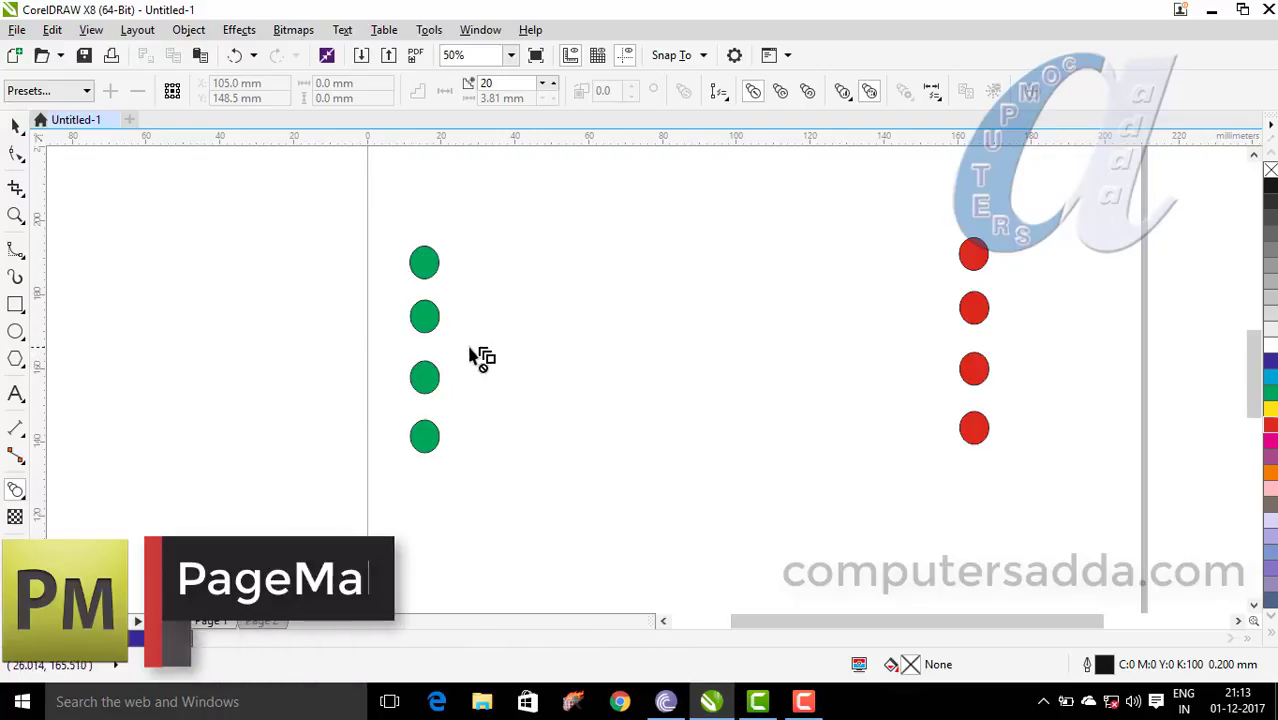
drag(421, 379, 990, 326)
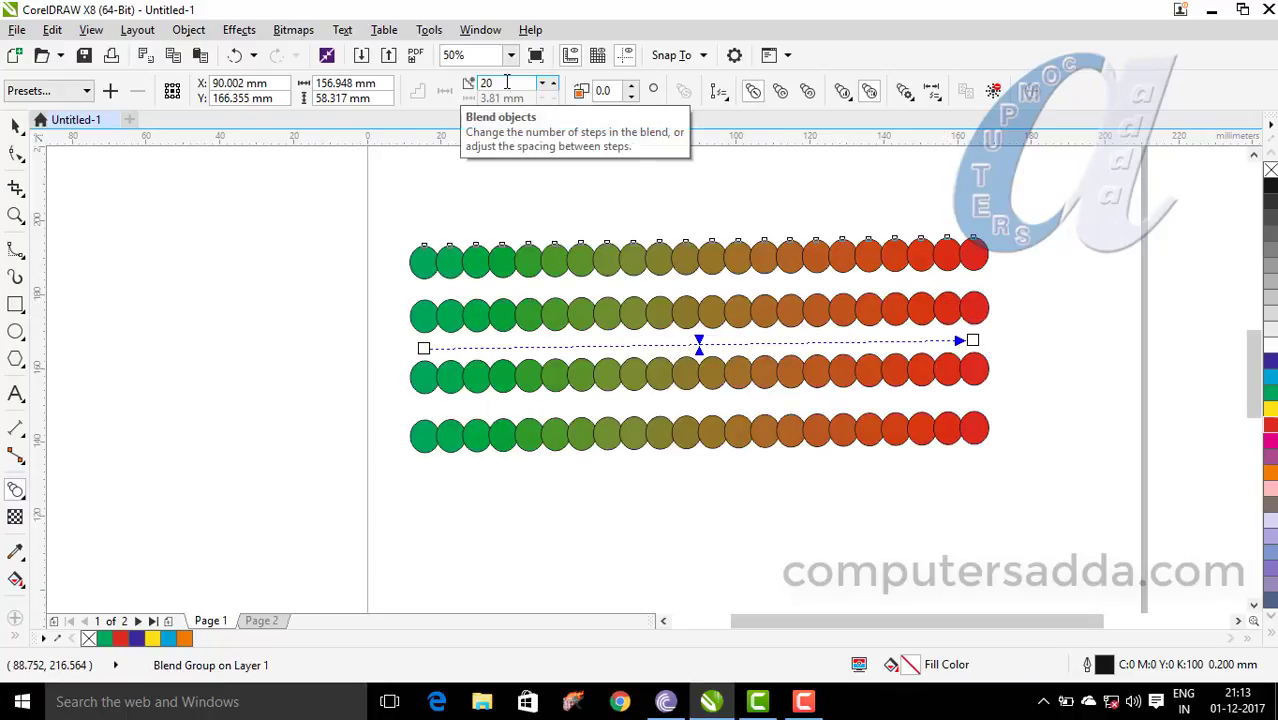
drag(506, 83, 462, 82)
text(50)
key(Return)
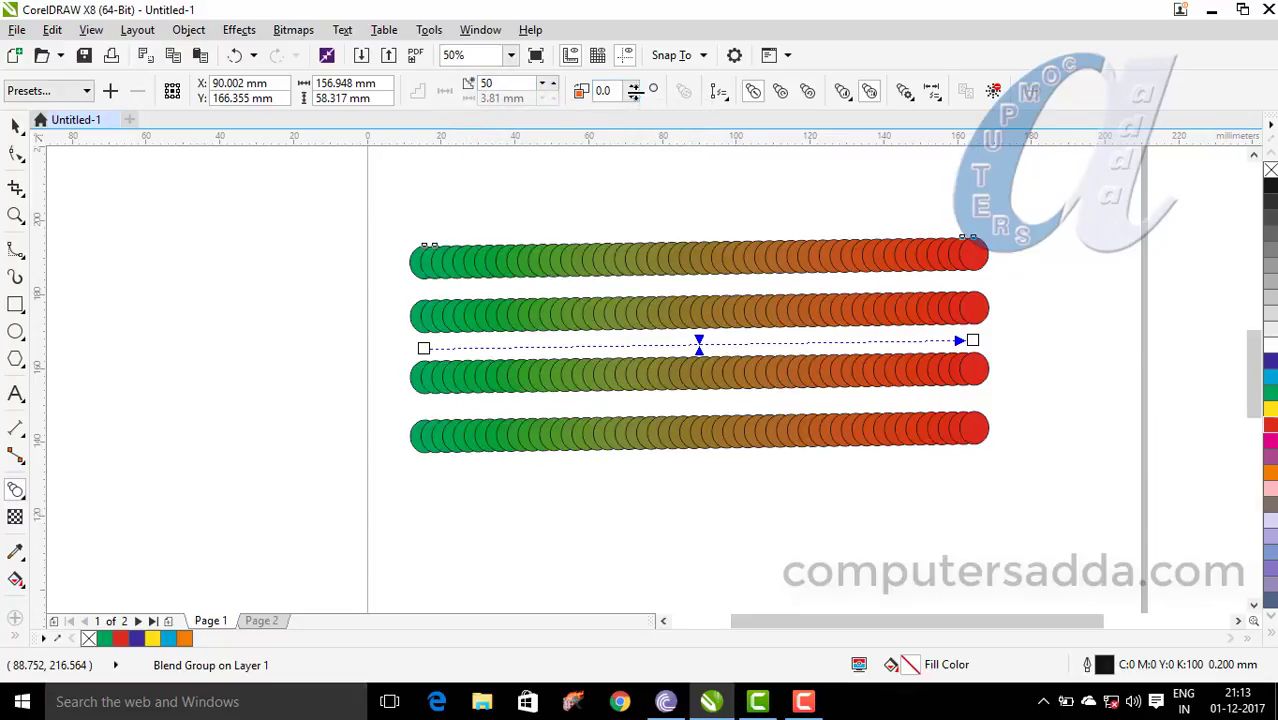
Step: Try blend directions of 50 degrees and 360 degrees on the green-to-red column blend
click(570, 93)
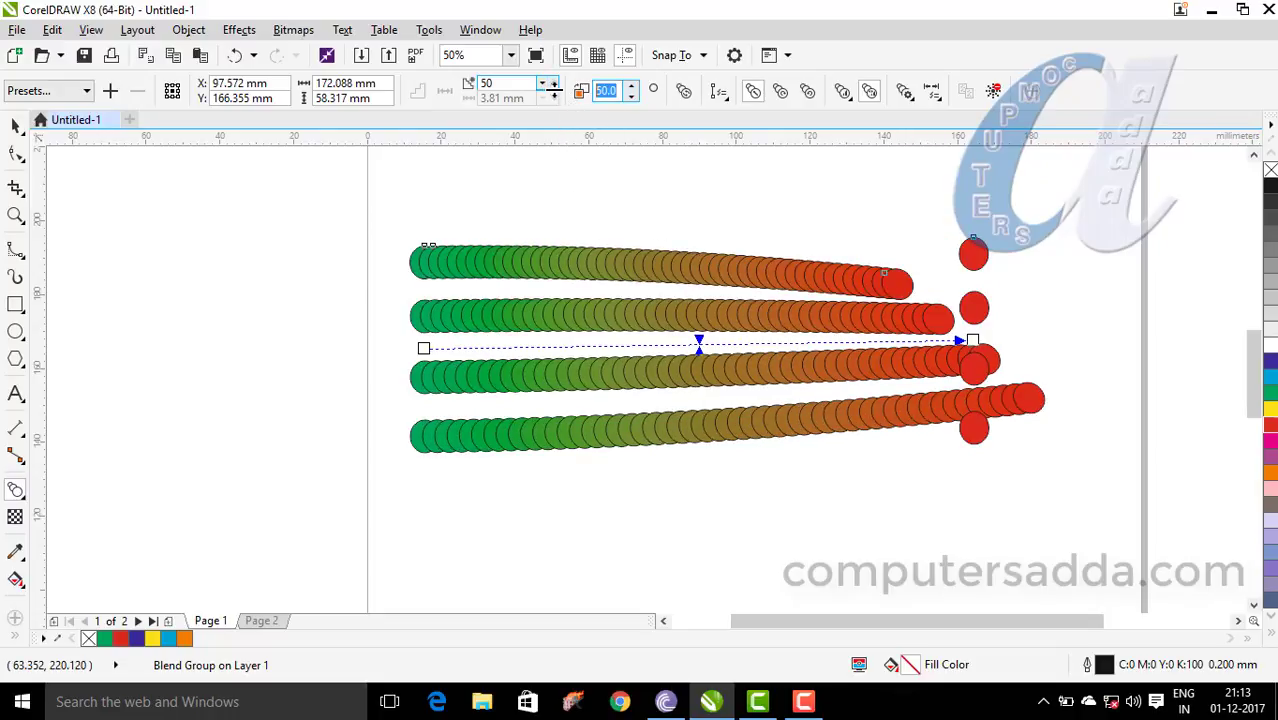
key(BackSpace)
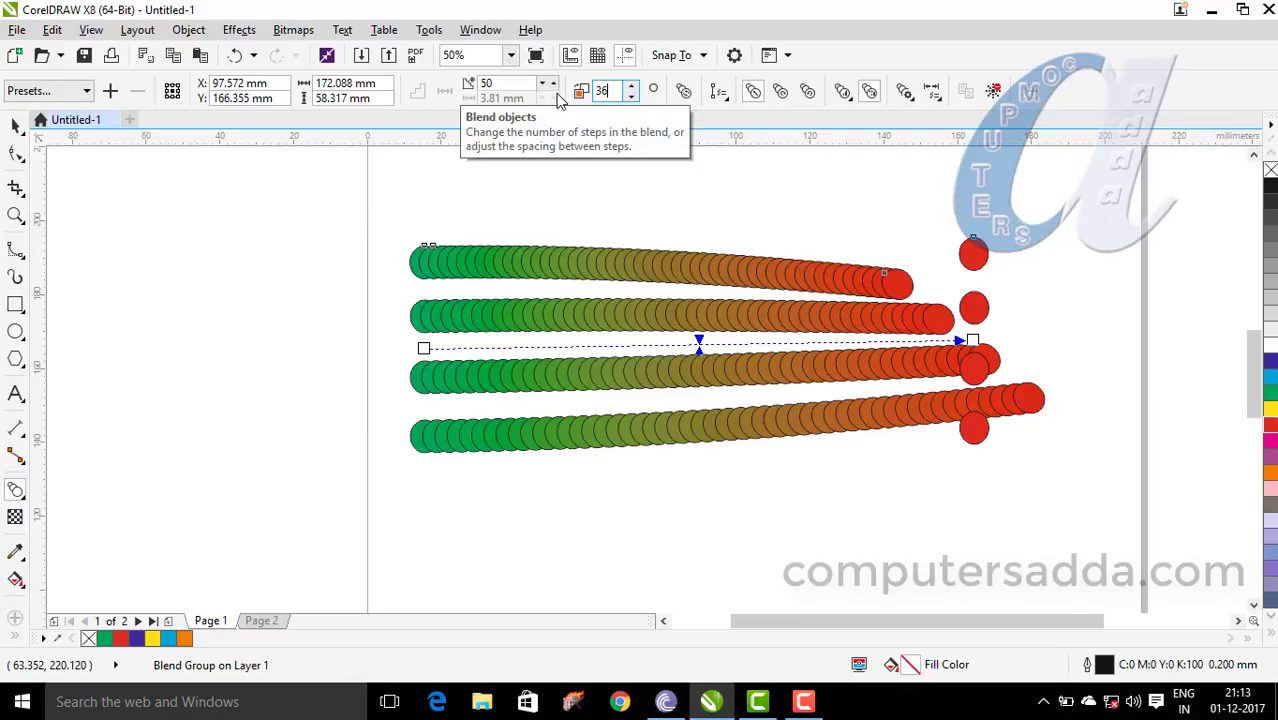
key(Return)
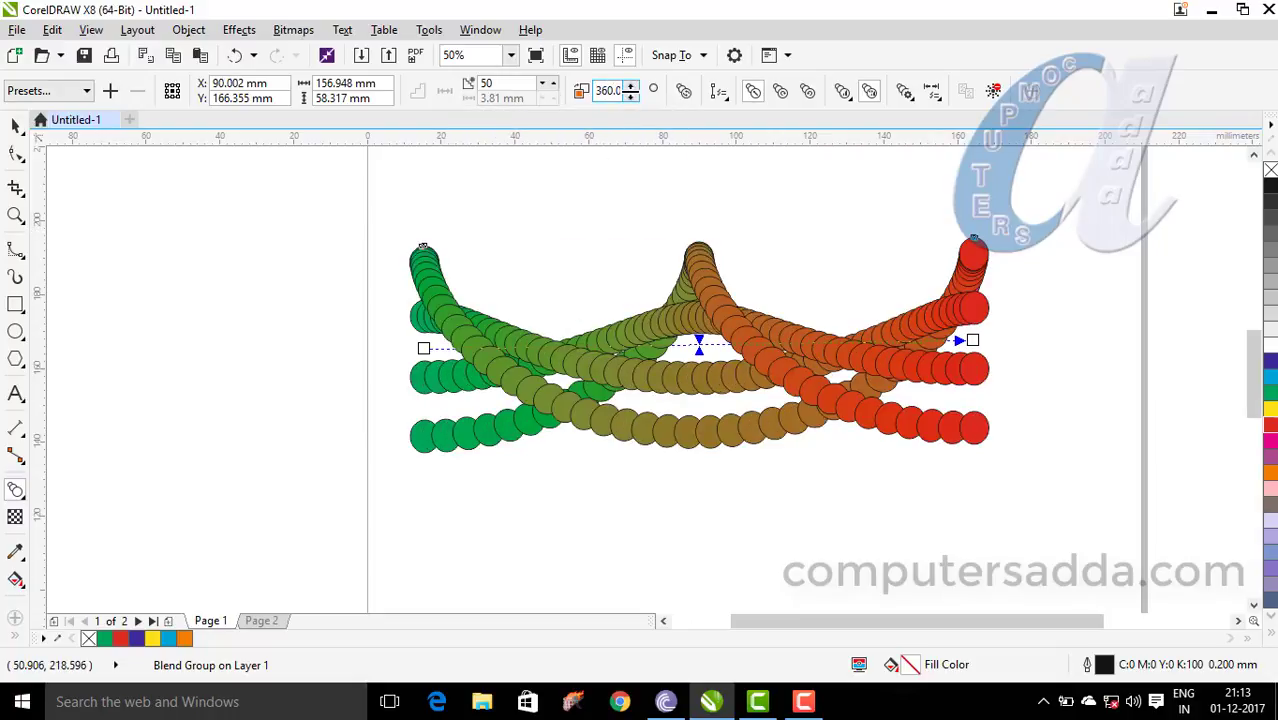
Step: Lower the blend direction gradually to 100 degrees, raise it past 145 degrees, and settle it at 125 degrees
click(631, 97)
click(631, 97)
click(631, 97)
click(631, 97)
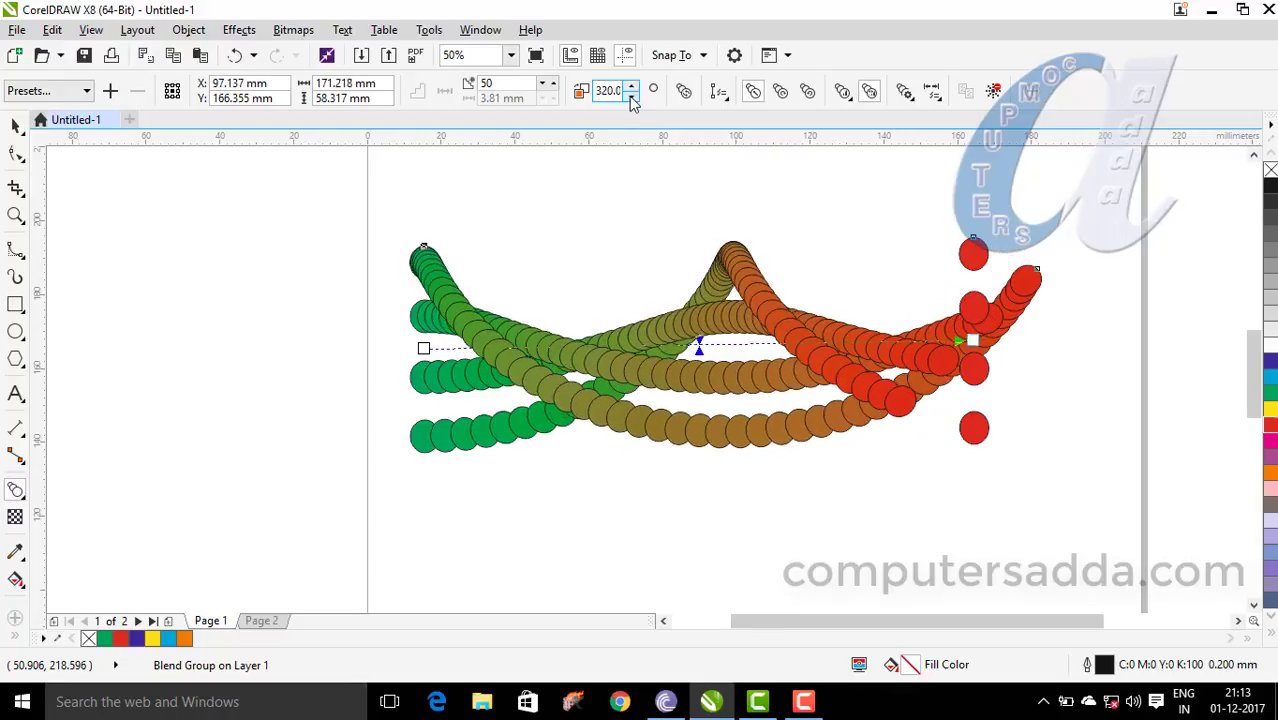
click(631, 97)
click(631, 97)
click(631, 97)
click(631, 97)
click(631, 97)
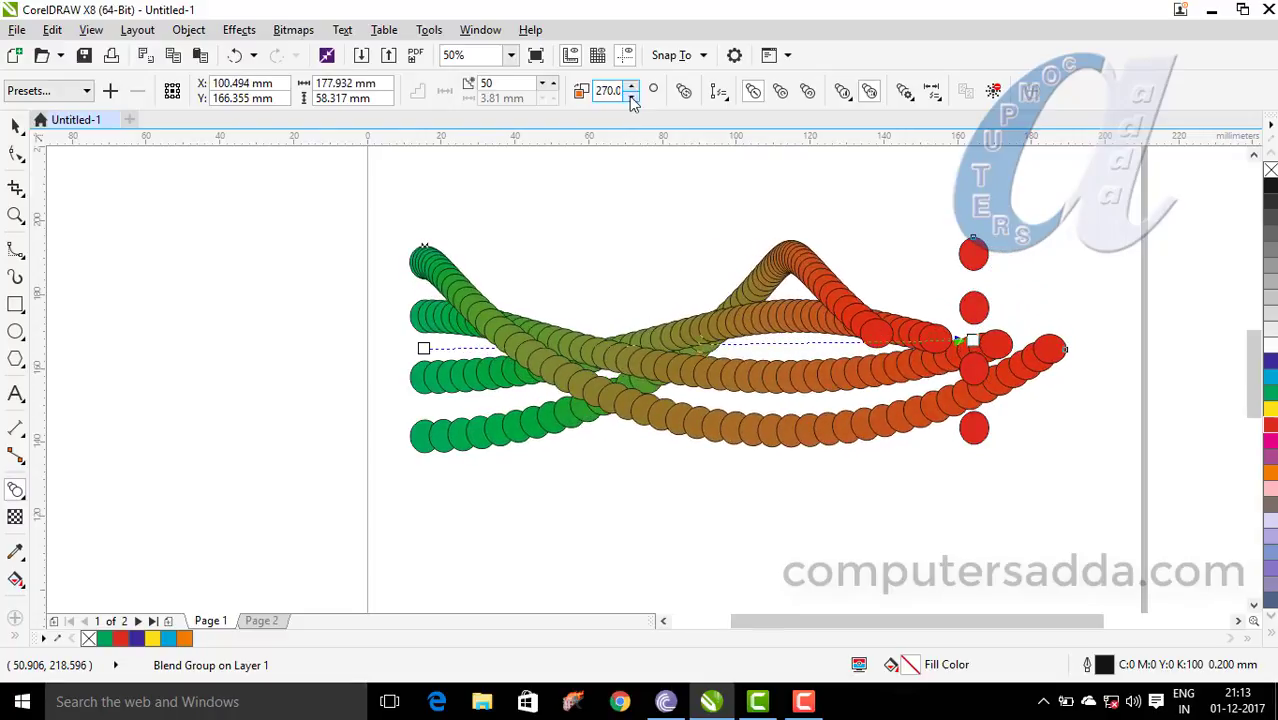
click(631, 97)
click(631, 97)
click(631, 97)
click(631, 97)
click(631, 97)
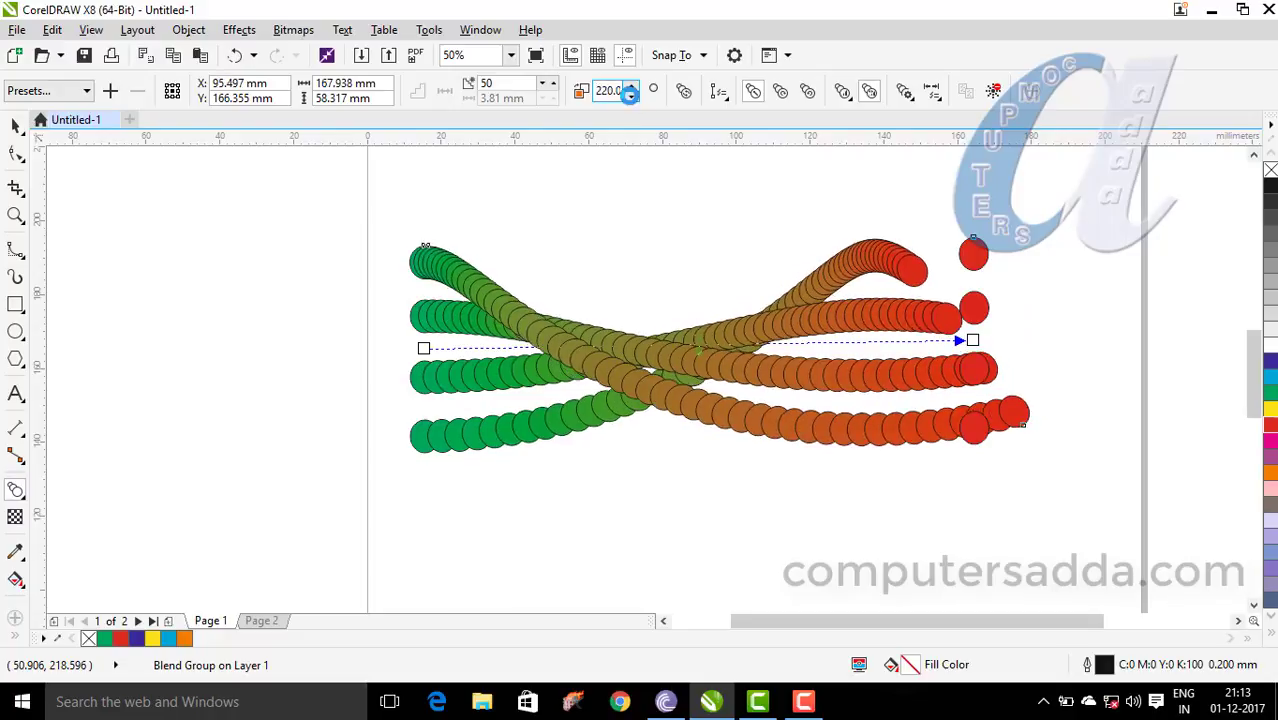
click(631, 97)
click(631, 97)
click(631, 97)
click(631, 97)
click(631, 97)
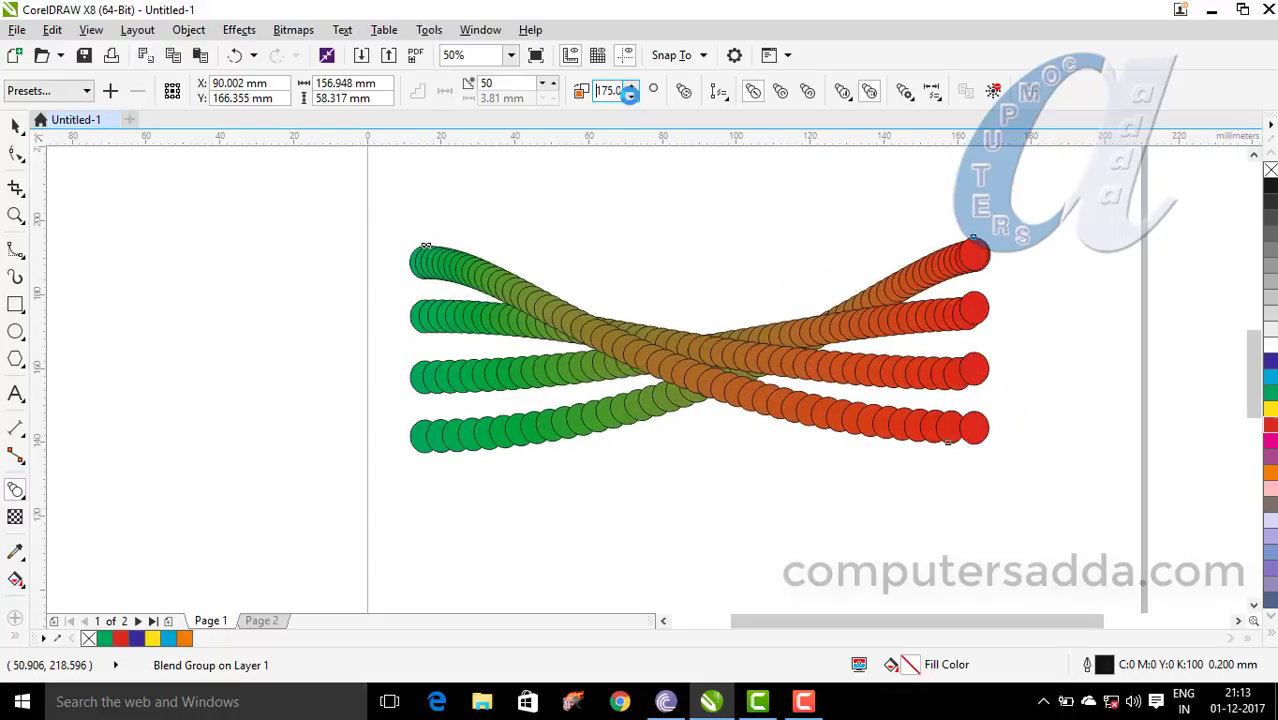
click(631, 97)
click(631, 97)
click(631, 97)
click(631, 97)
click(631, 97)
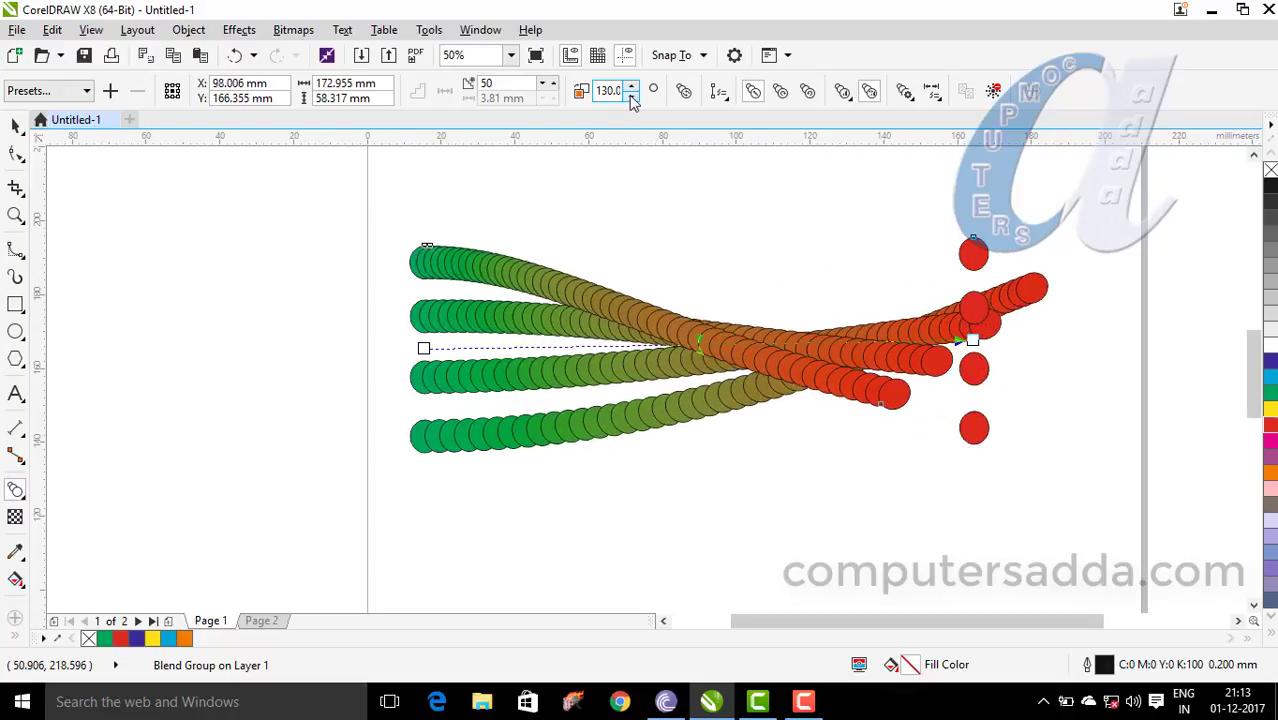
click(631, 97)
click(631, 97)
click(631, 97)
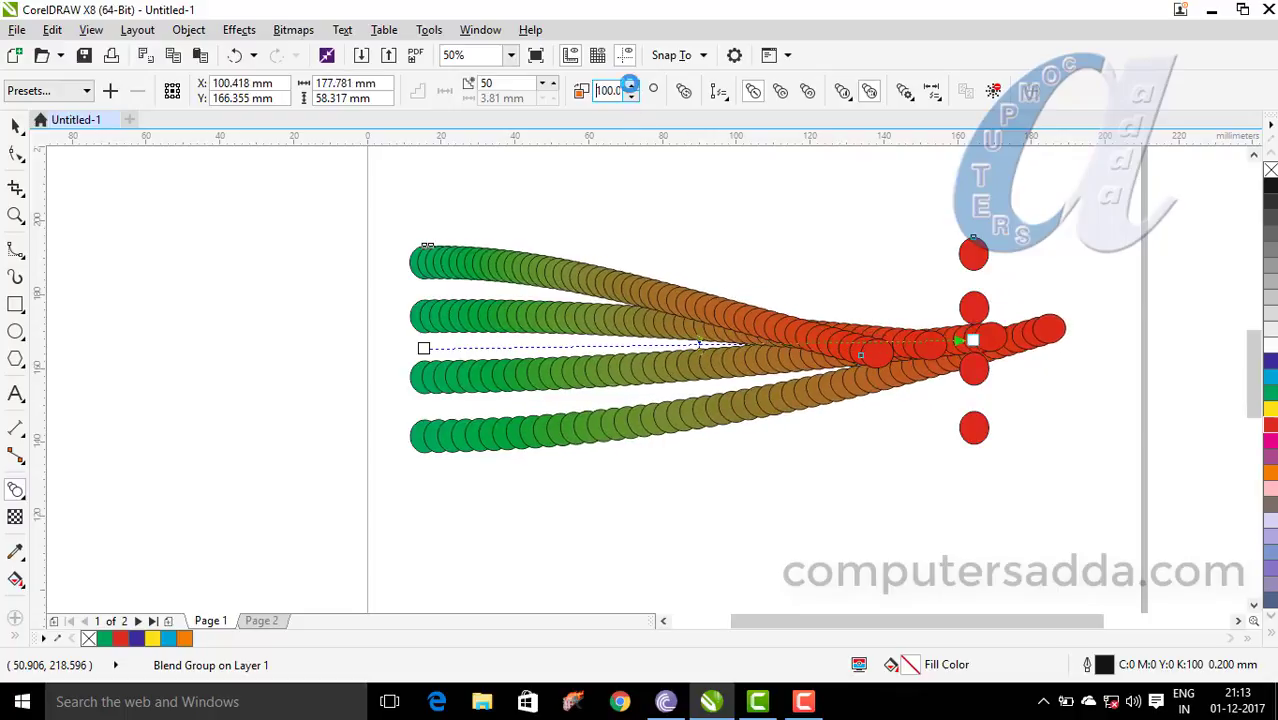
click(631, 86)
click(631, 86)
click(631, 86)
click(631, 86)
click(631, 86)
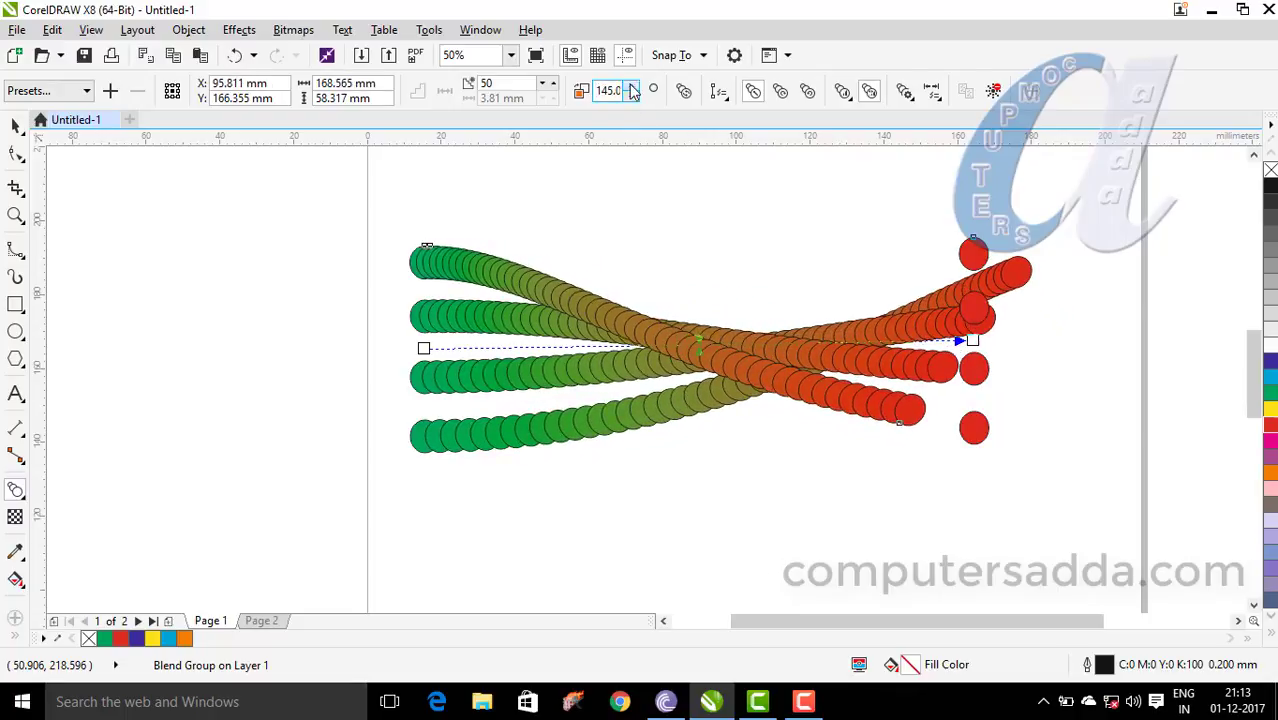
click(631, 86)
click(631, 86)
click(631, 86)
click(631, 97)
click(631, 97)
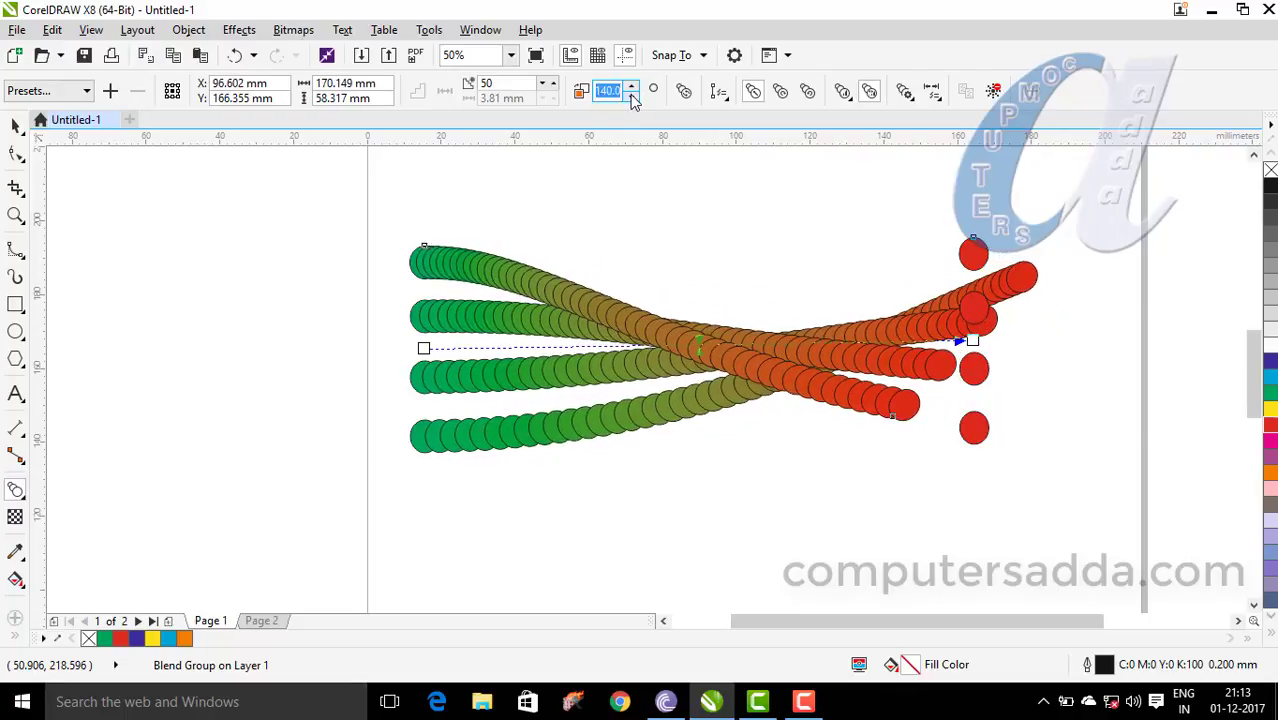
click(631, 97)
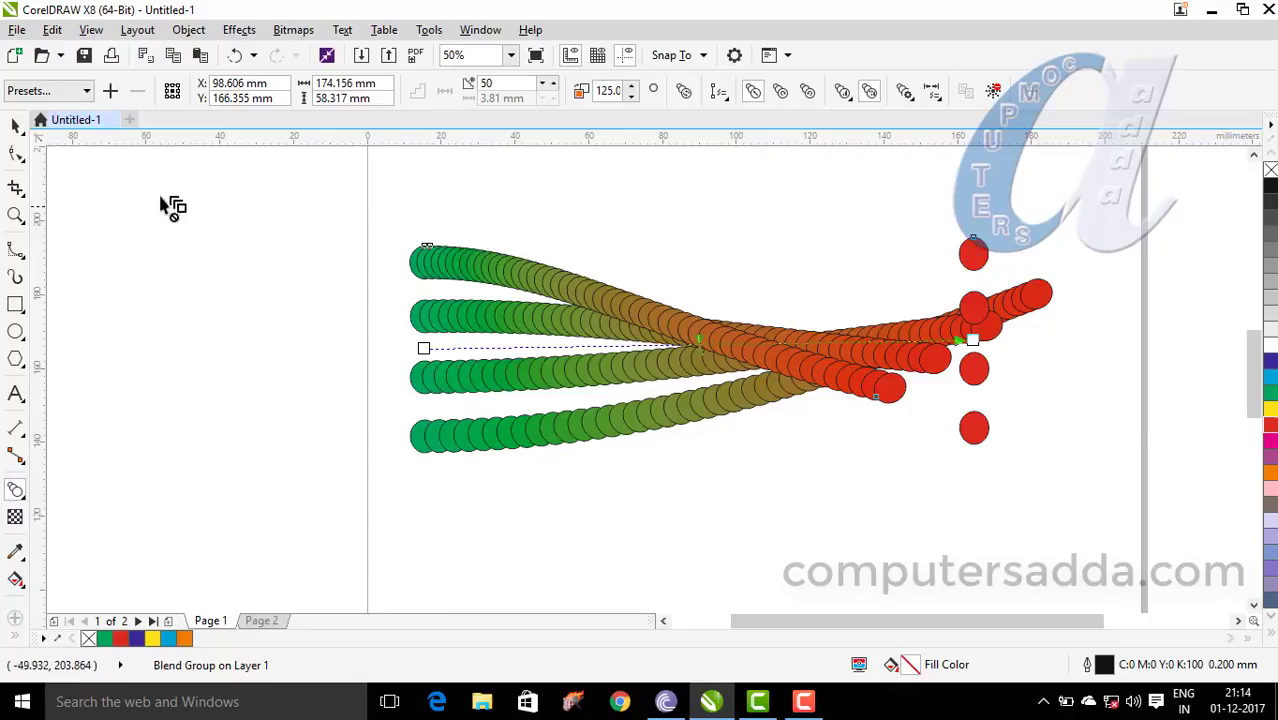
Step: Select only the red end column of the blend and enlarge it proportionally to about 168.7%
click(16, 126)
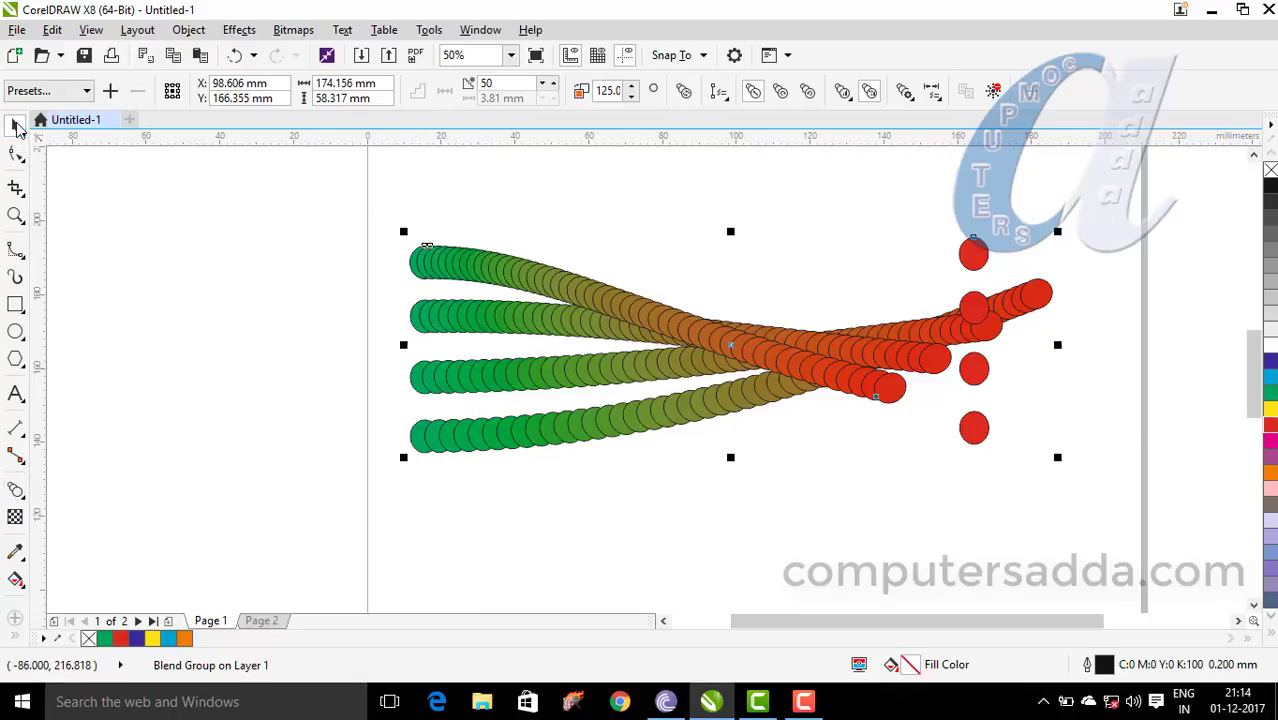
click(1058, 588)
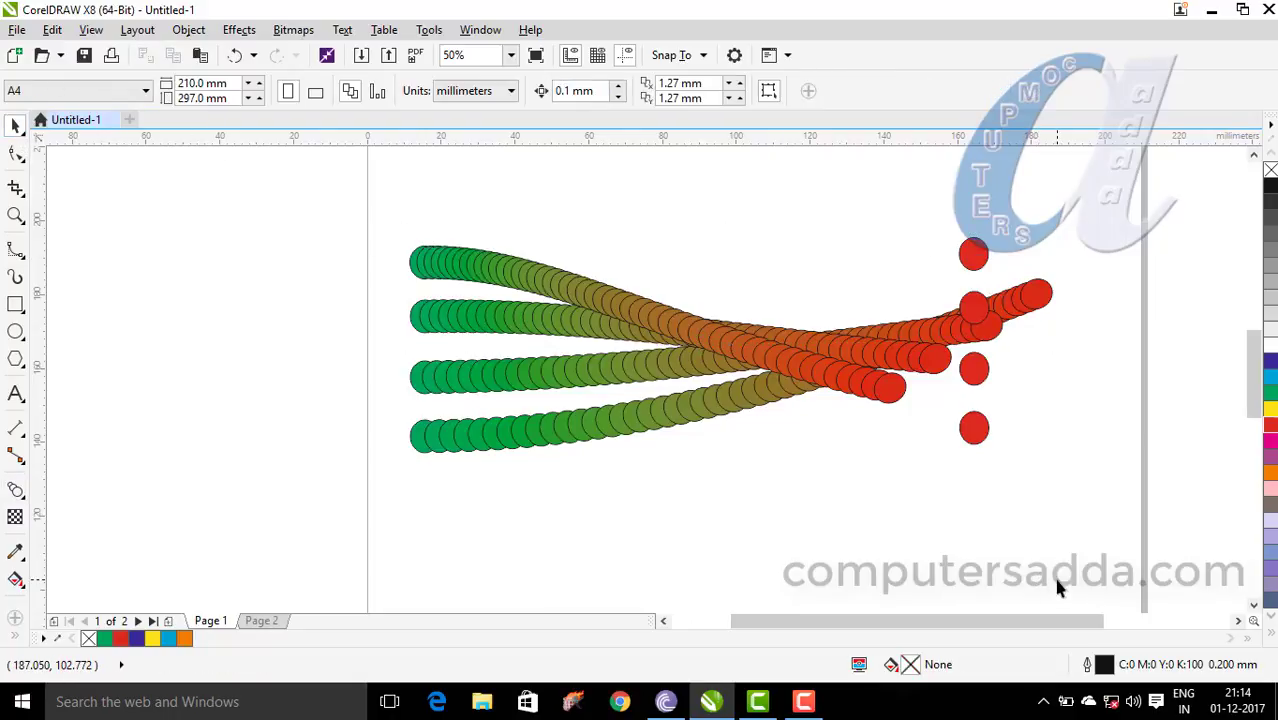
click(975, 432)
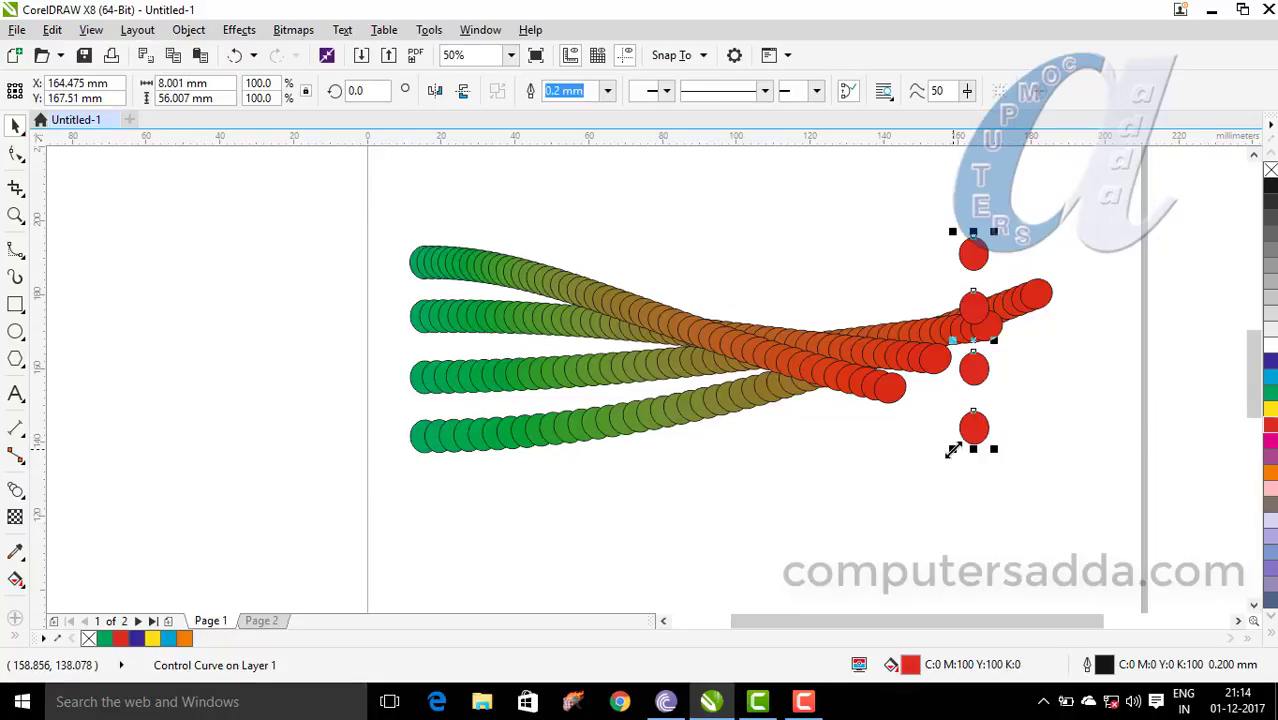
drag(953, 450, 884, 598)
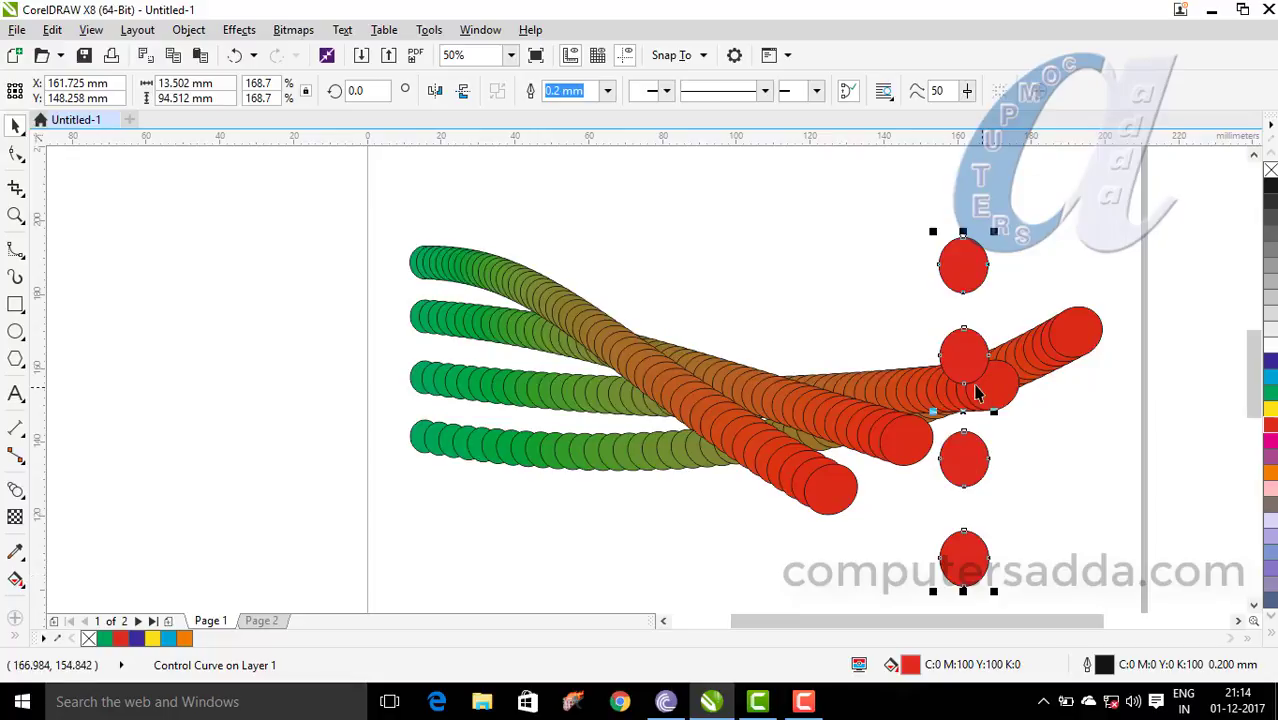
Step: Try blue, cyan and yellow fills on the blend's end column, fill it magenta, and shrink it to about 42.1%
click(1270, 360)
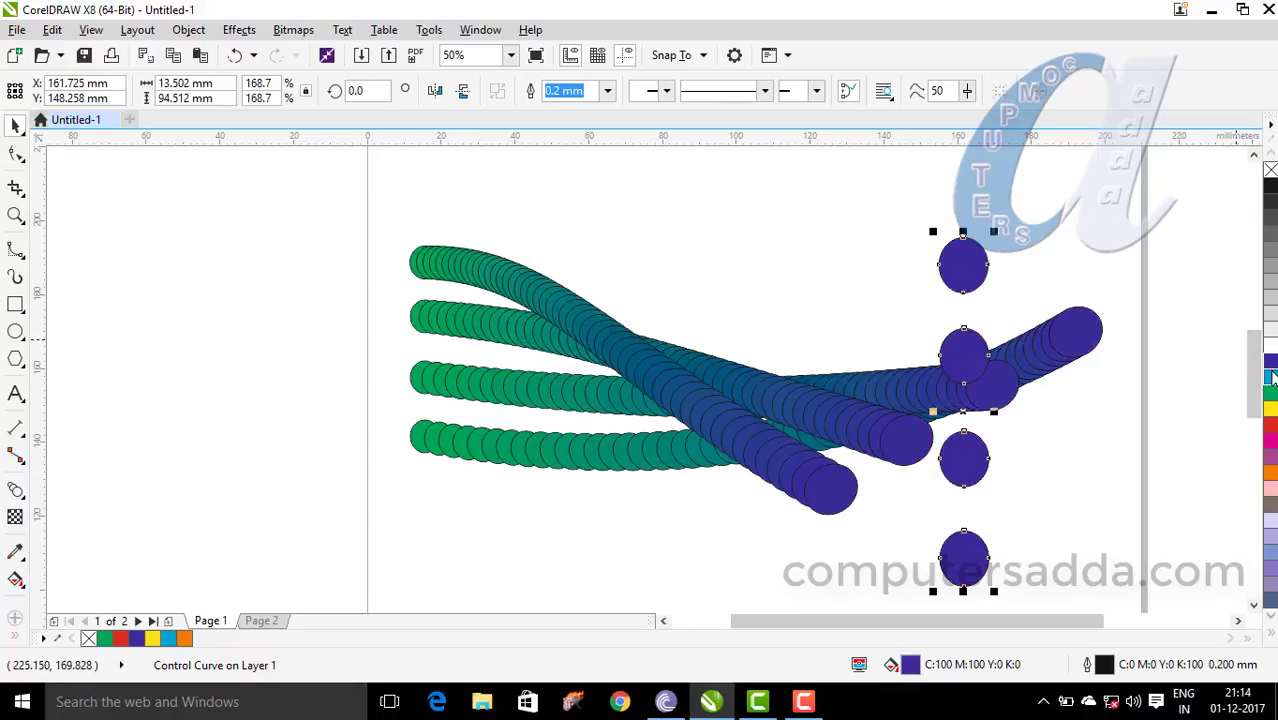
click(1270, 378)
click(1270, 410)
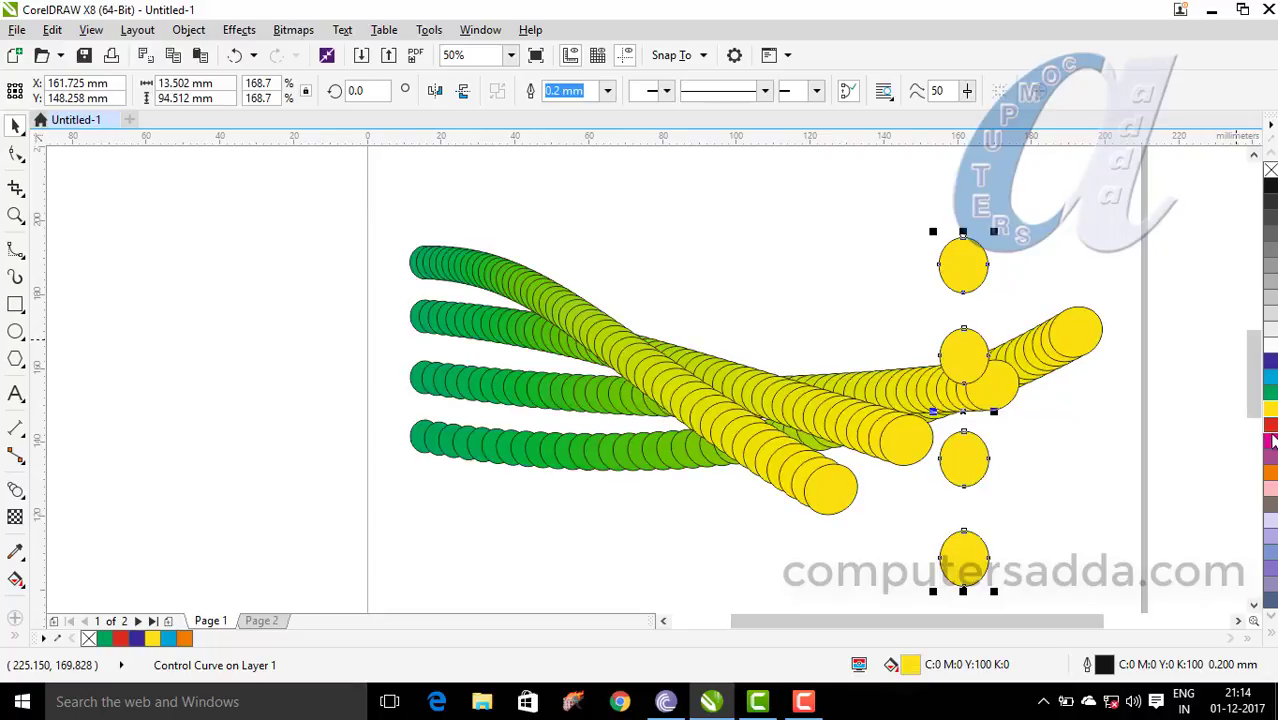
click(1270, 440)
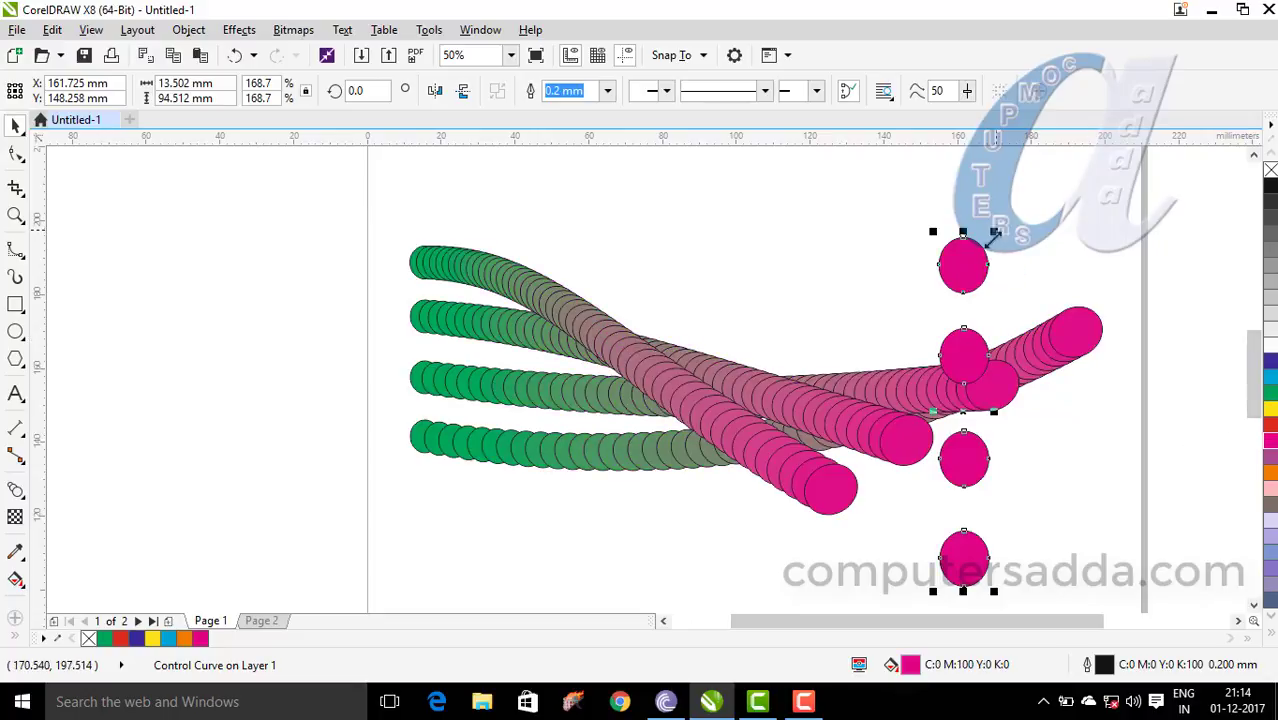
drag(995, 233, 958, 312)
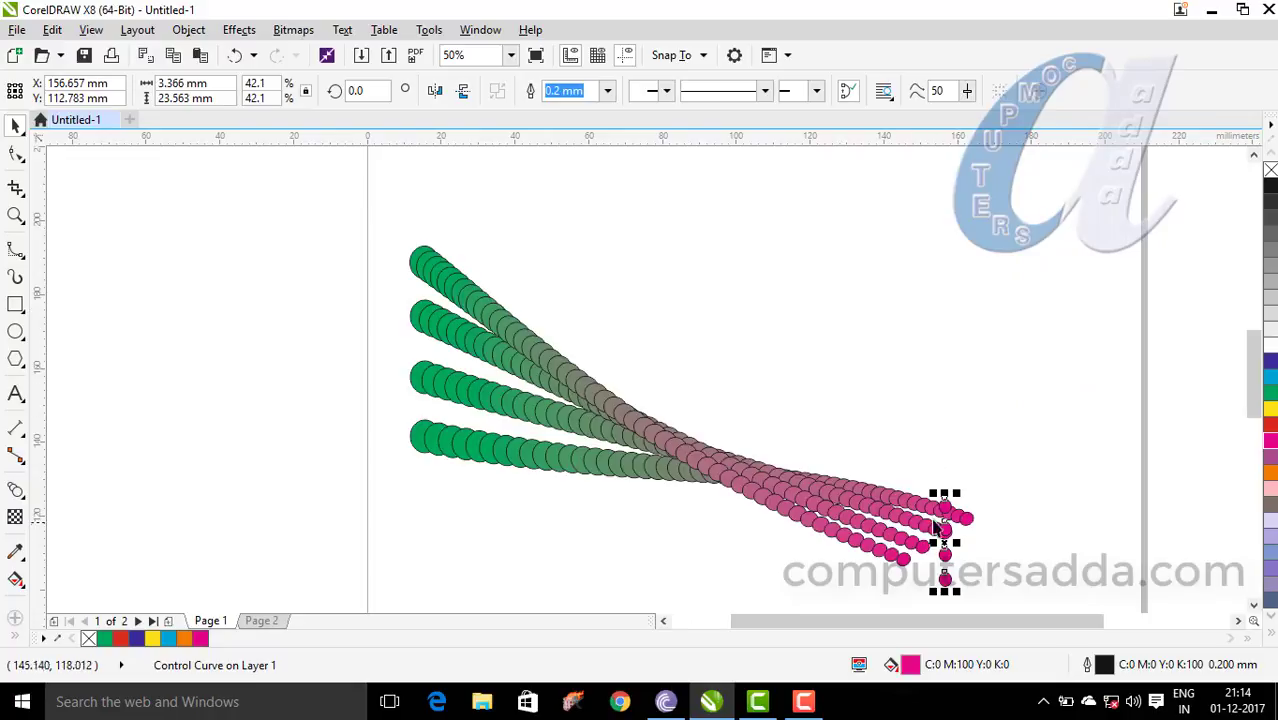
Step: Enlarge the blend's magenta end column to about 66.2% and move the whole blend upward on the page
drag(958, 493, 1008, 453)
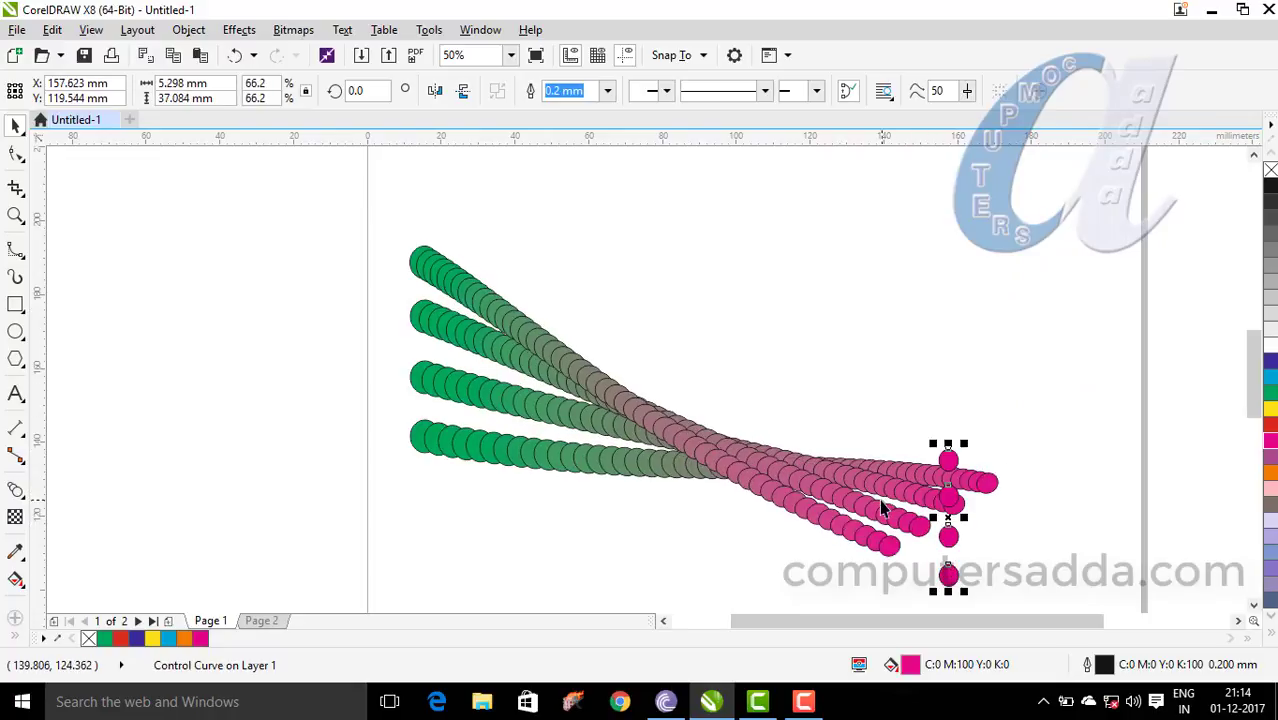
drag(575, 358, 580, 282)
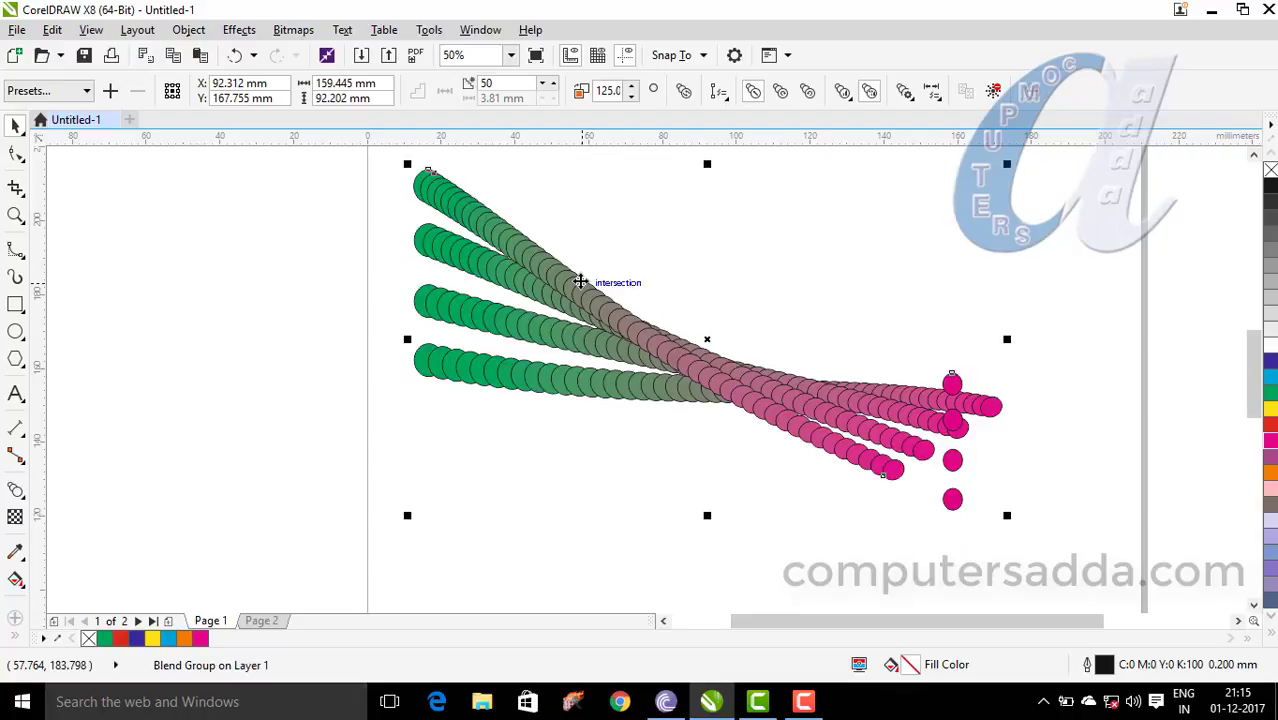
Step: On a cleared page, draw a magenta-filled rectangle about 22 × 23 mm and, above and right of it, a green-filled one about 45 × 40 mm
click(22, 366)
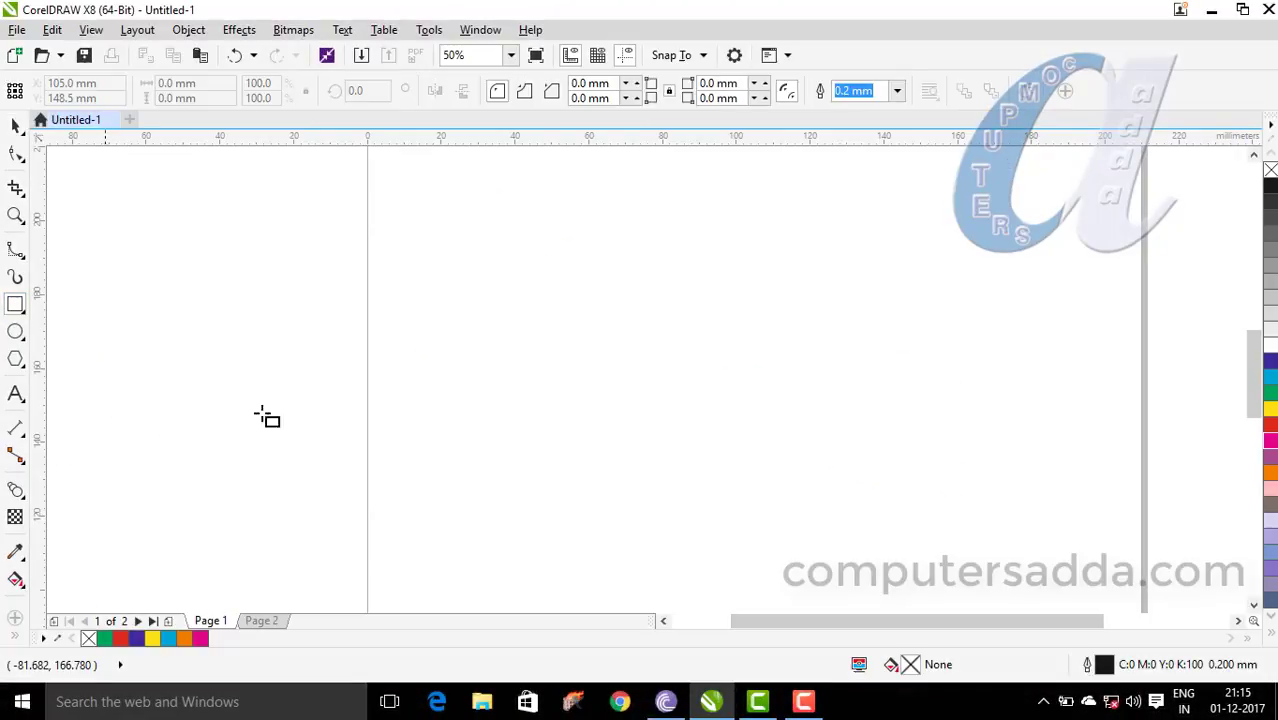
mouse_move(407, 413)
mouse_down()
mouse_move(434, 459)
mouse_move(490, 501)
mouse_up()
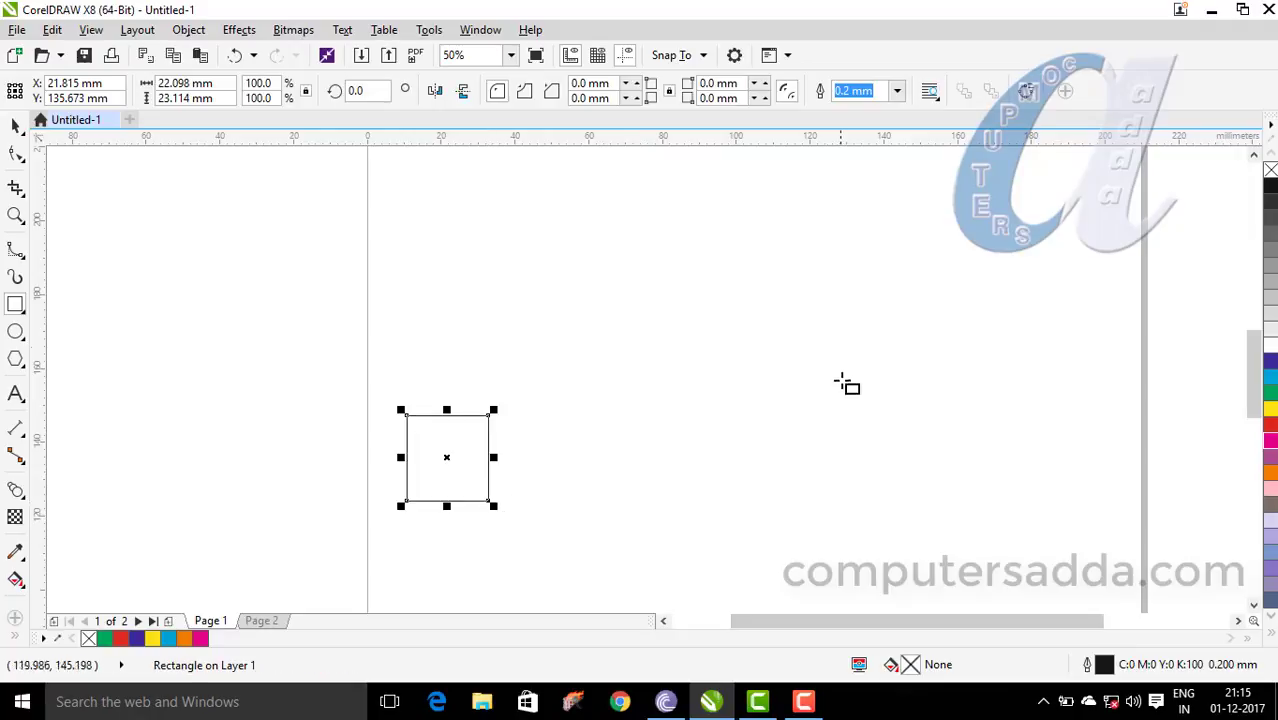
drag(714, 193, 884, 344)
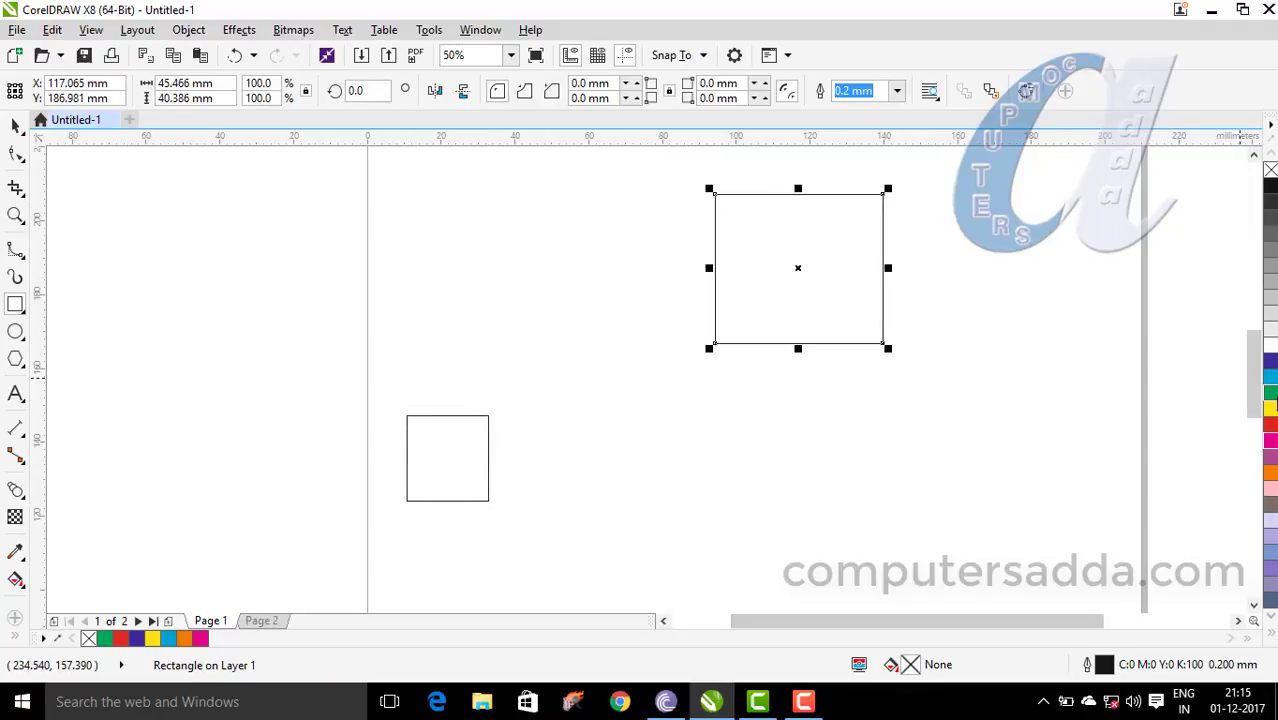
click(1271, 394)
click(442, 418)
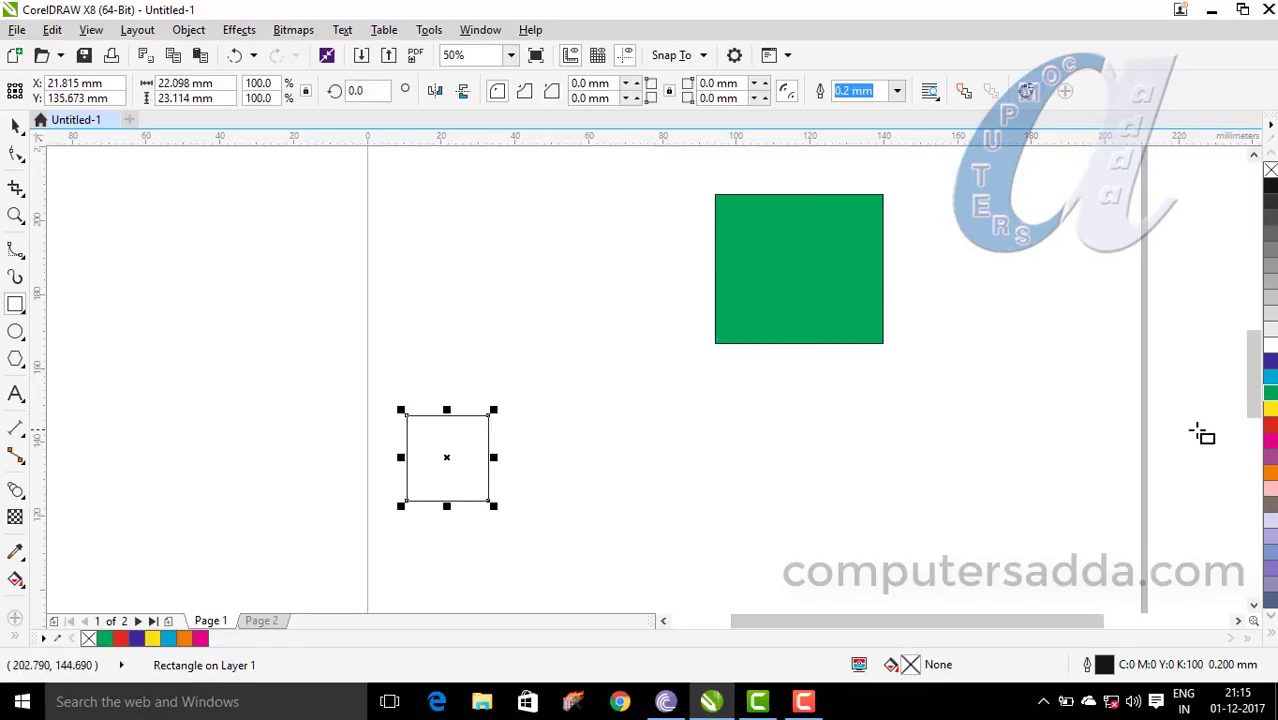
click(1271, 441)
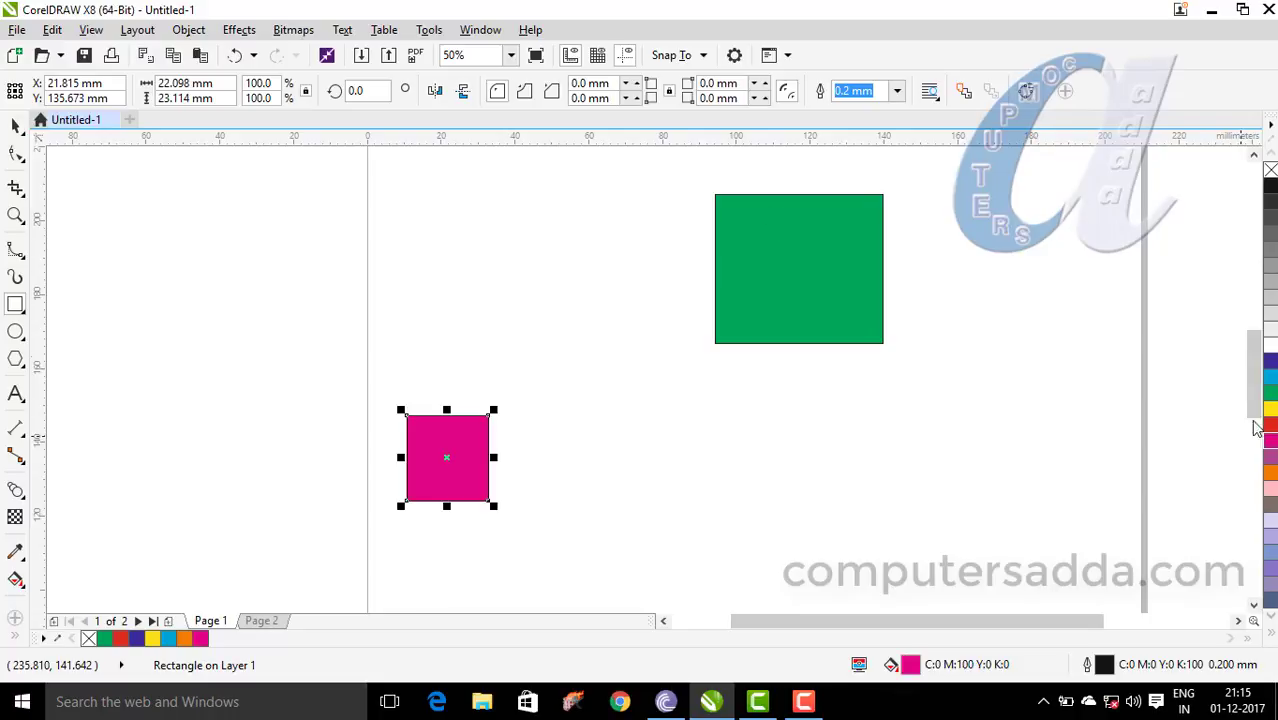
Step: Blend the magenta rectangle into the green one and reposition the green end rectangle farther right on the page
click(15, 489)
drag(472, 468, 806, 272)
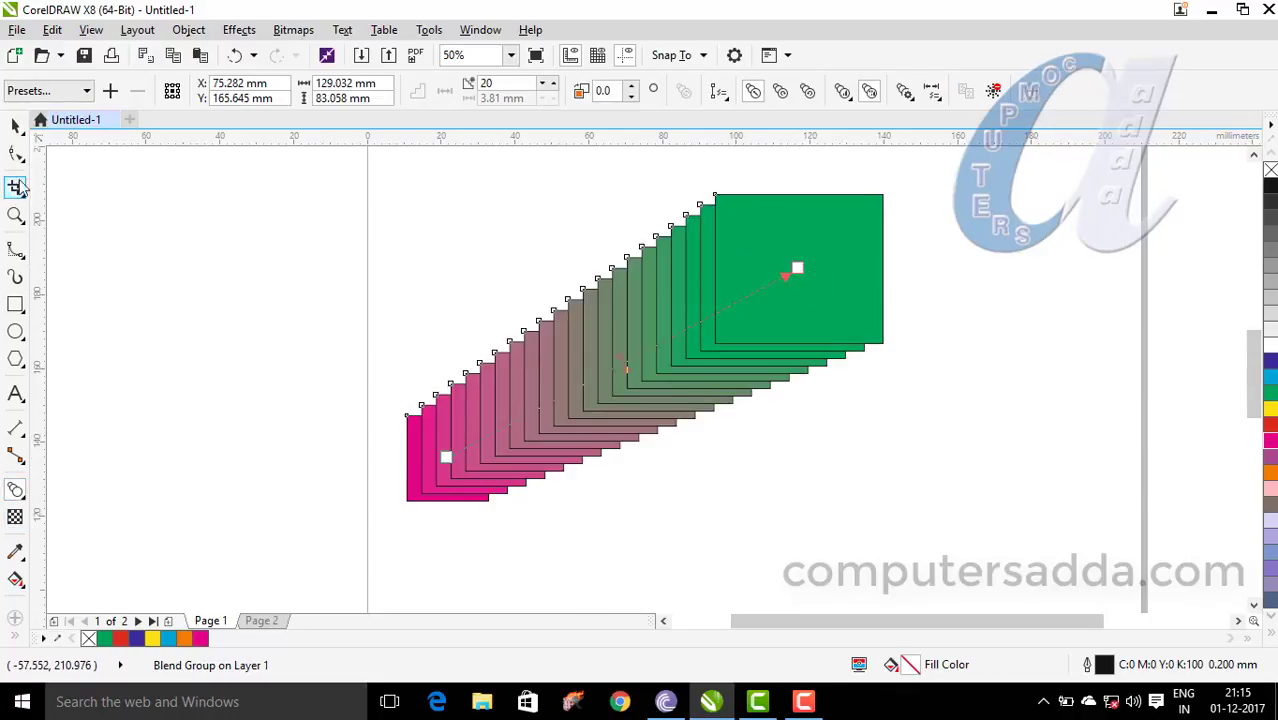
click(17, 128)
click(887, 245)
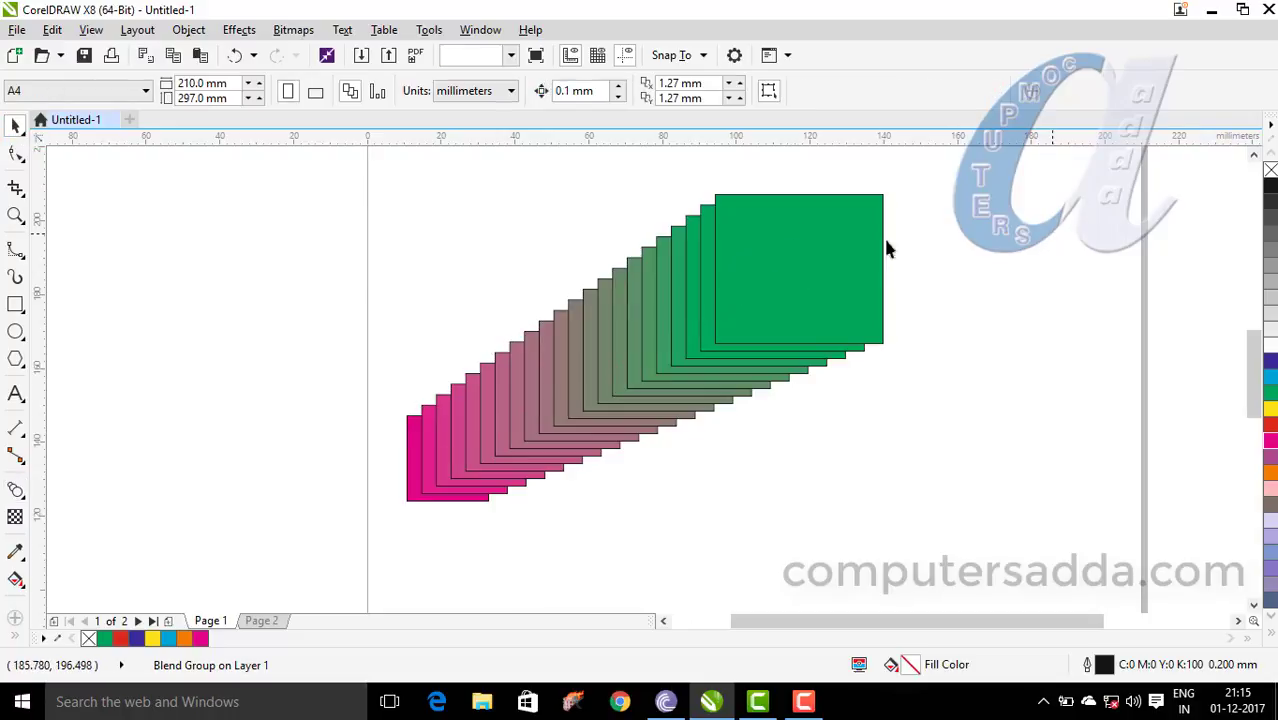
click(821, 248)
drag(821, 248, 1054, 259)
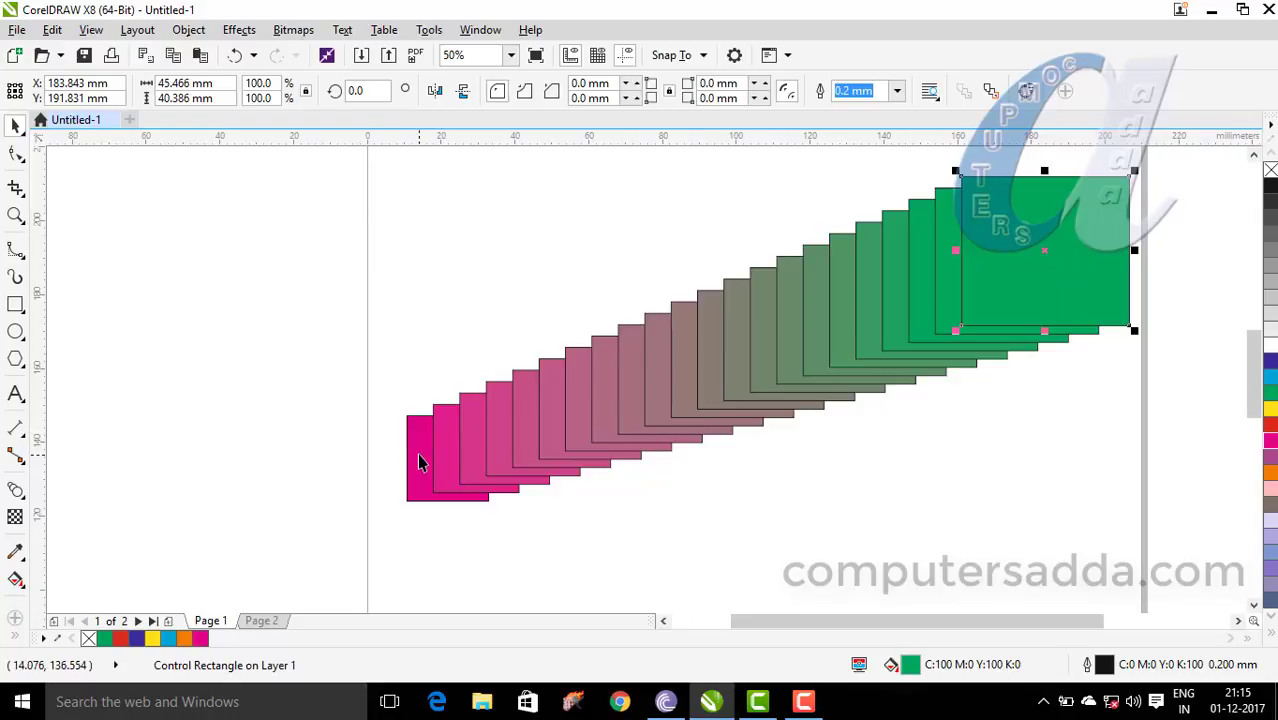
drag(1050, 247, 961, 268)
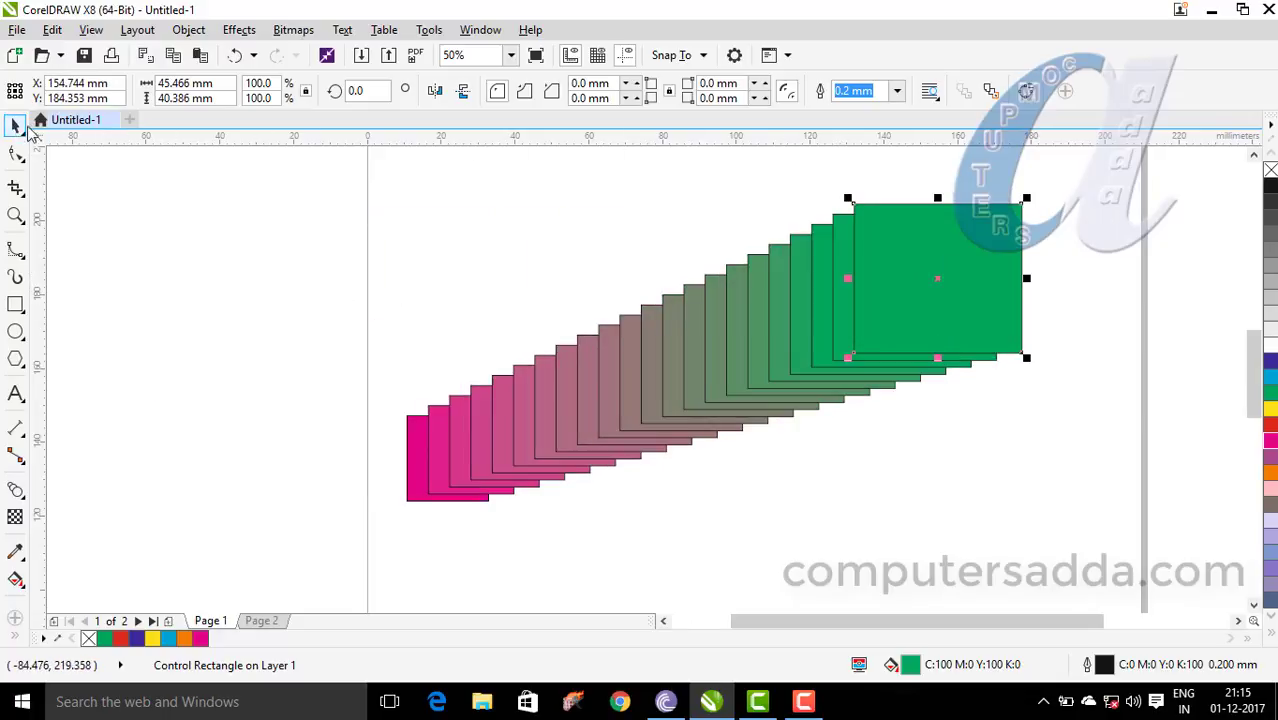
Step: Select the whole rectangle blend and split it at an intermediate rectangle near its middle
drag(1085, 160, 390, 525)
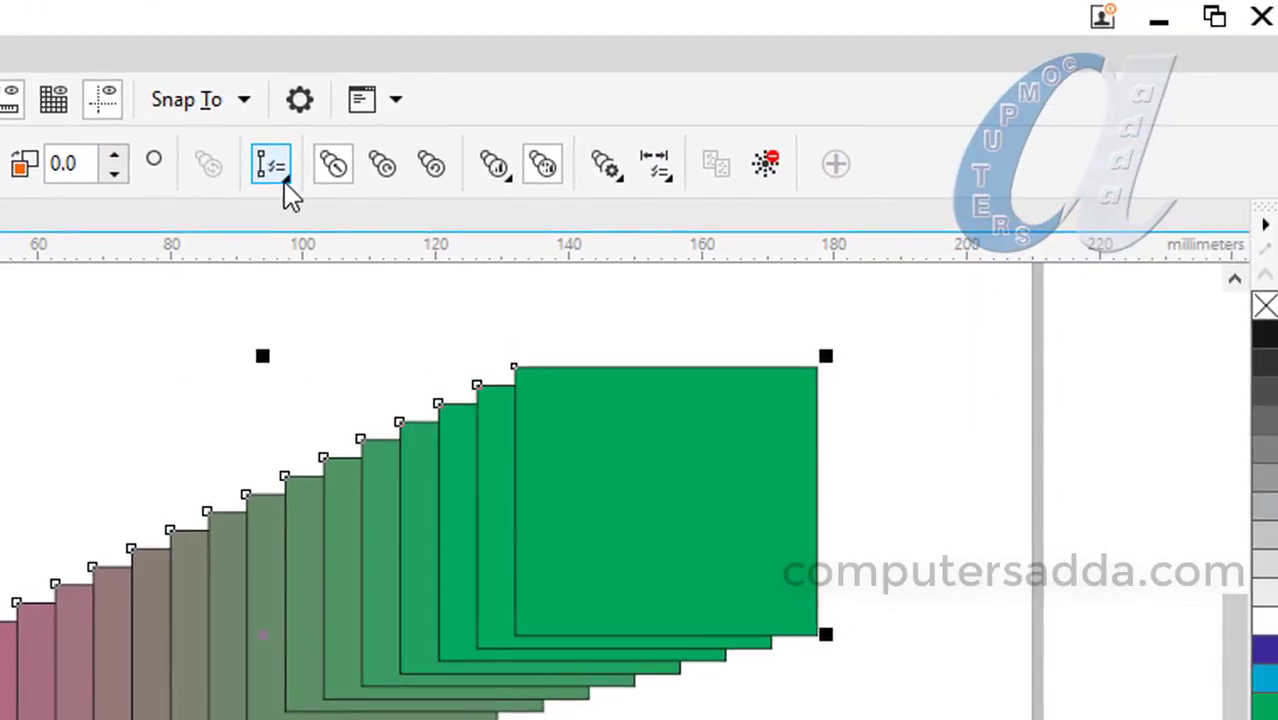
click(284, 180)
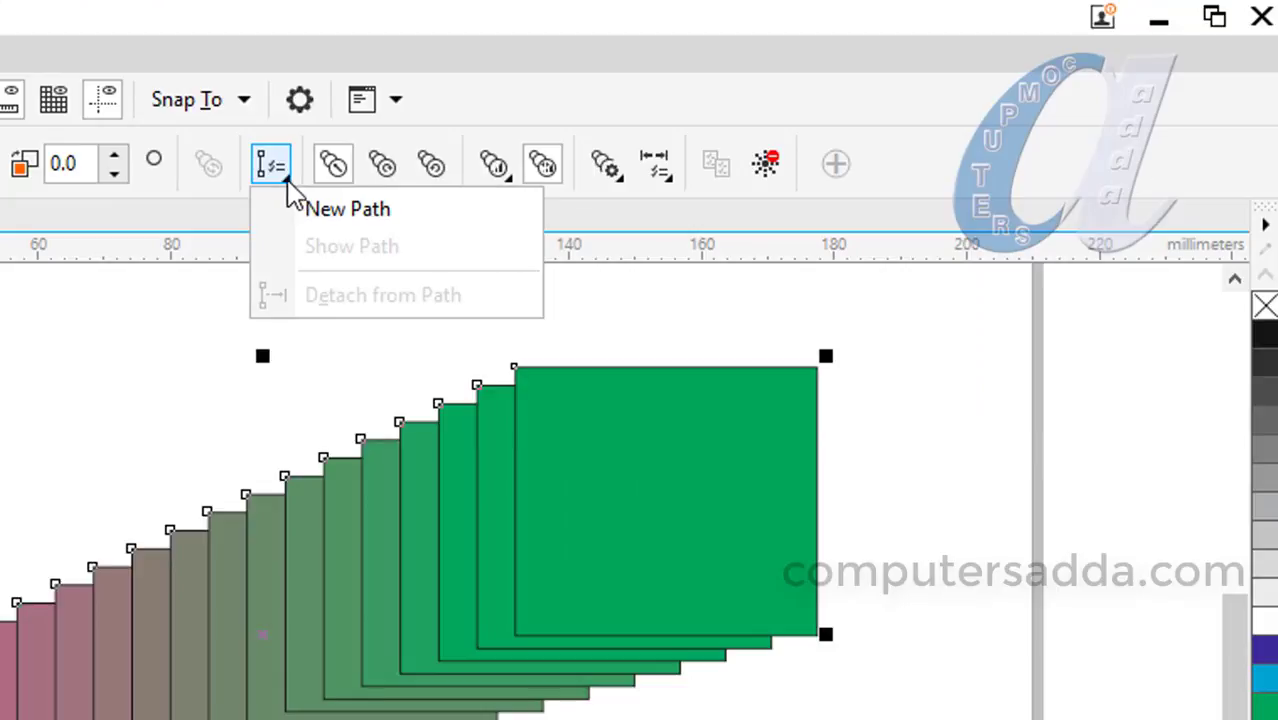
click(612, 168)
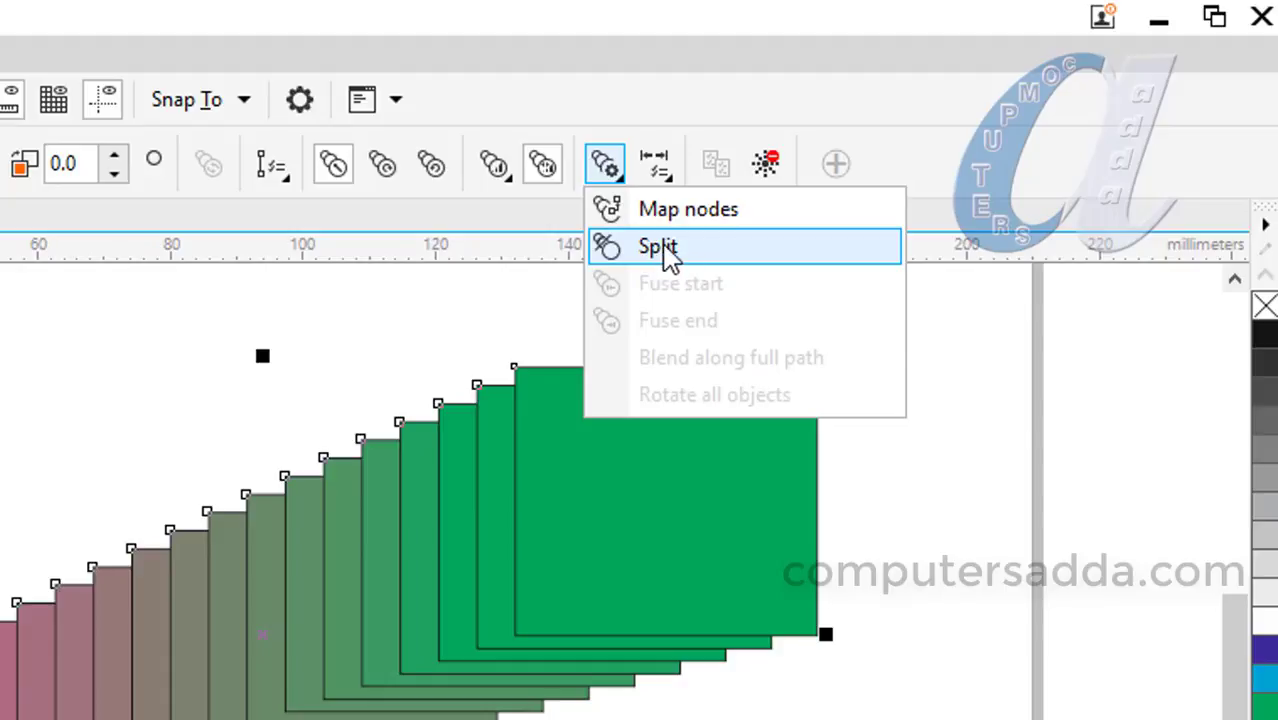
click(666, 252)
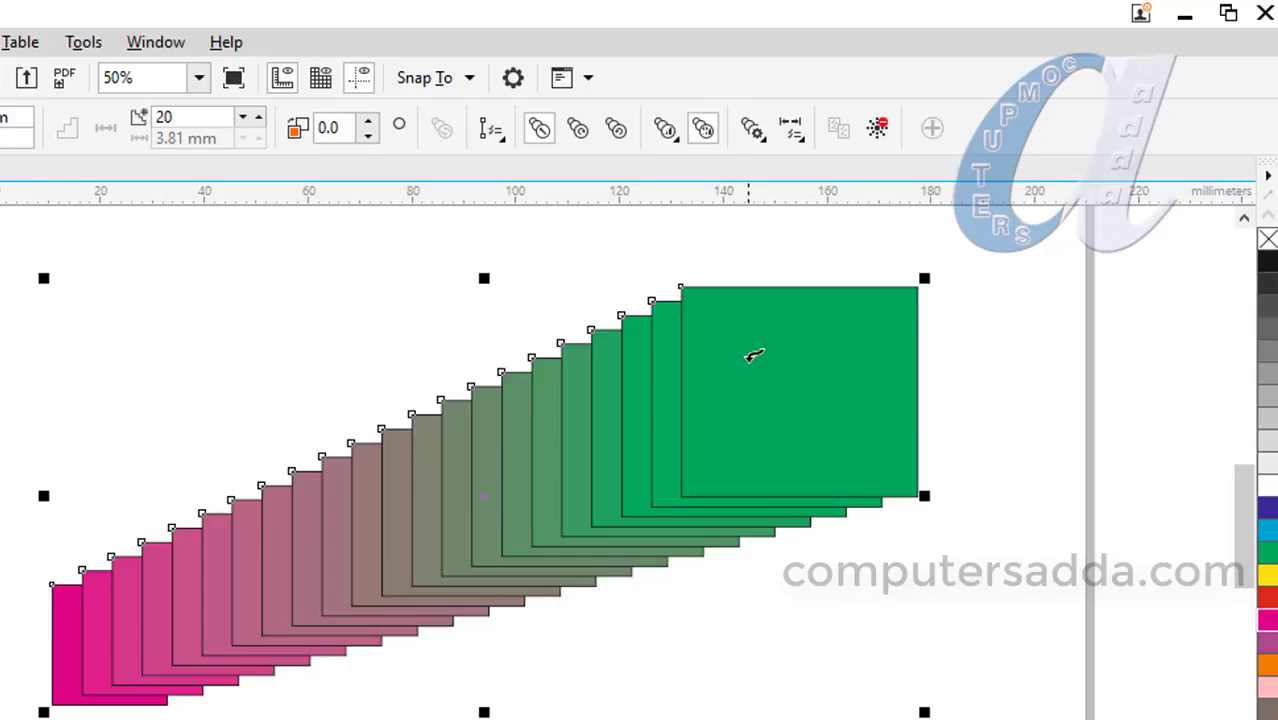
click(398, 440)
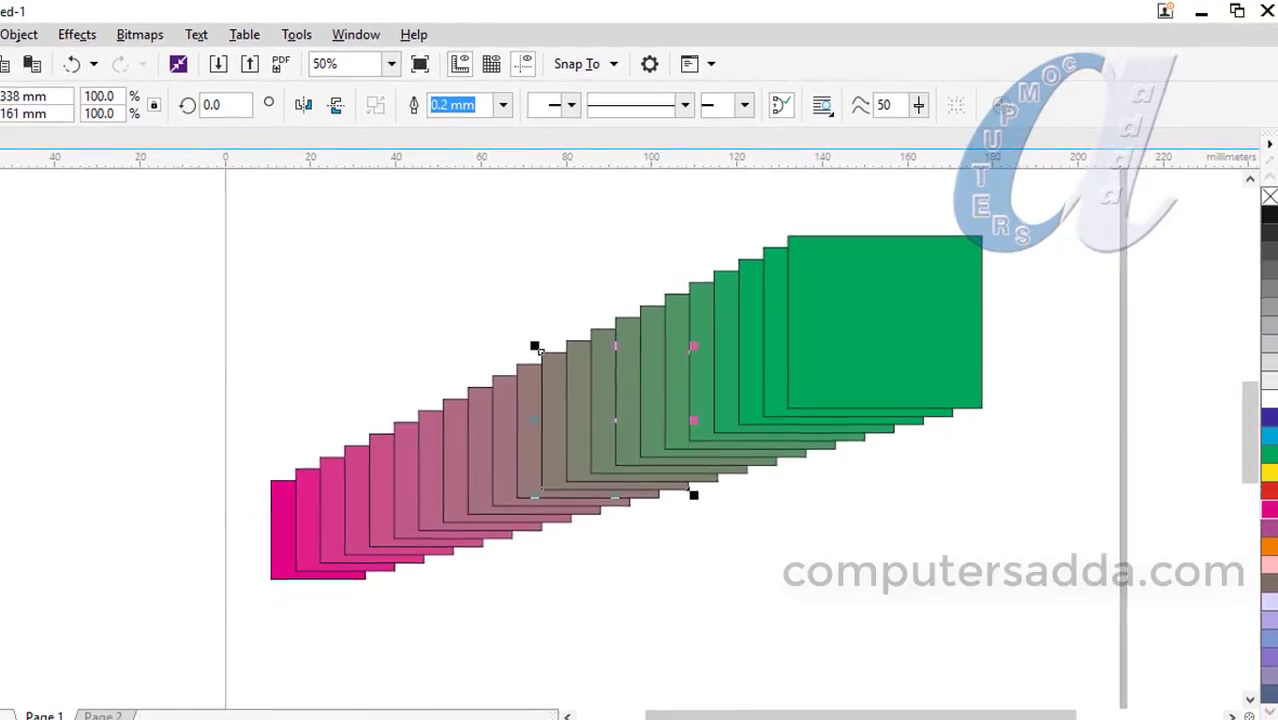
Step: Reshape the split blend by moving the green end rectangle down, the magenta end rectangle up, and the green one back up
click(901, 291)
drag(901, 291, 1013, 551)
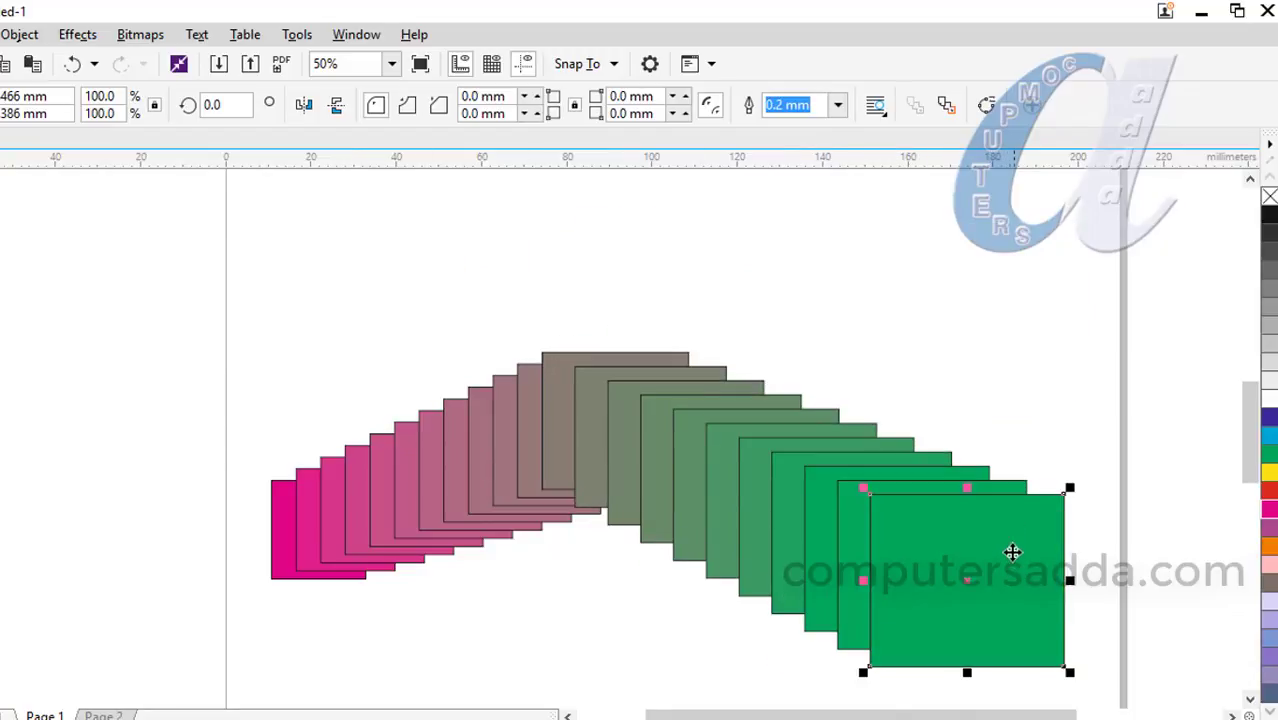
click(290, 538)
drag(285, 528, 280, 333)
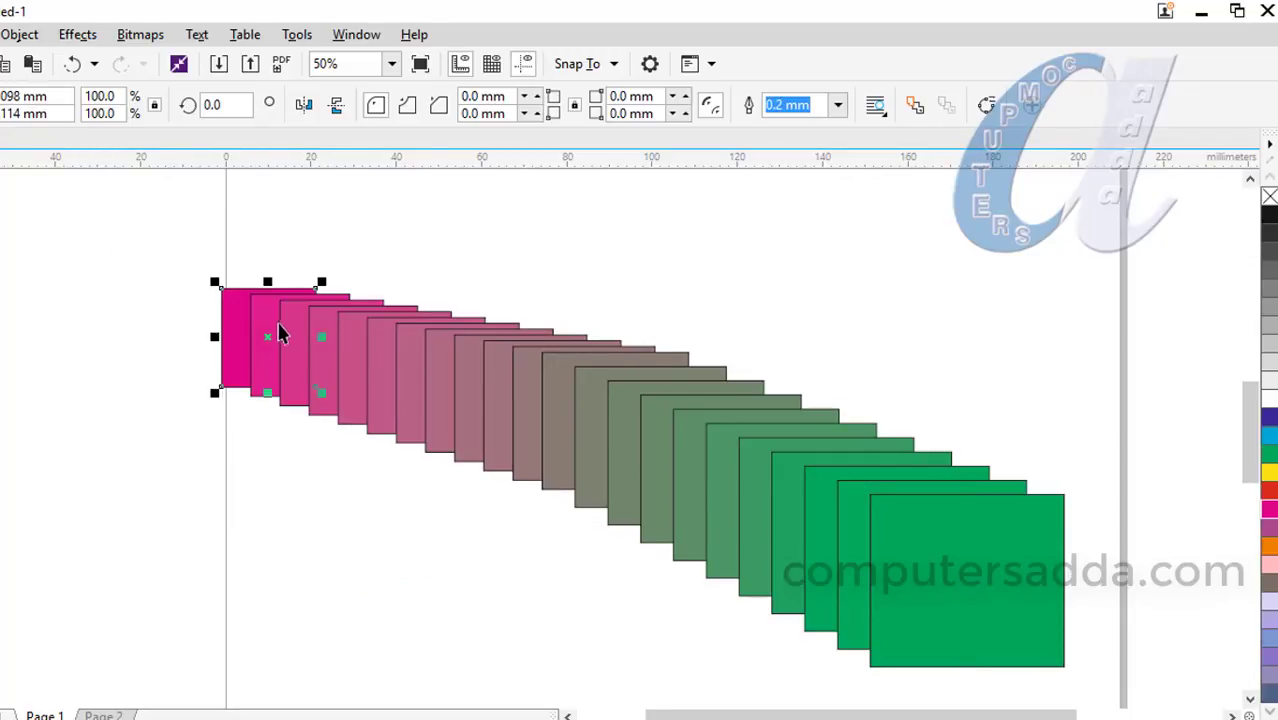
drag(990, 595, 1062, 294)
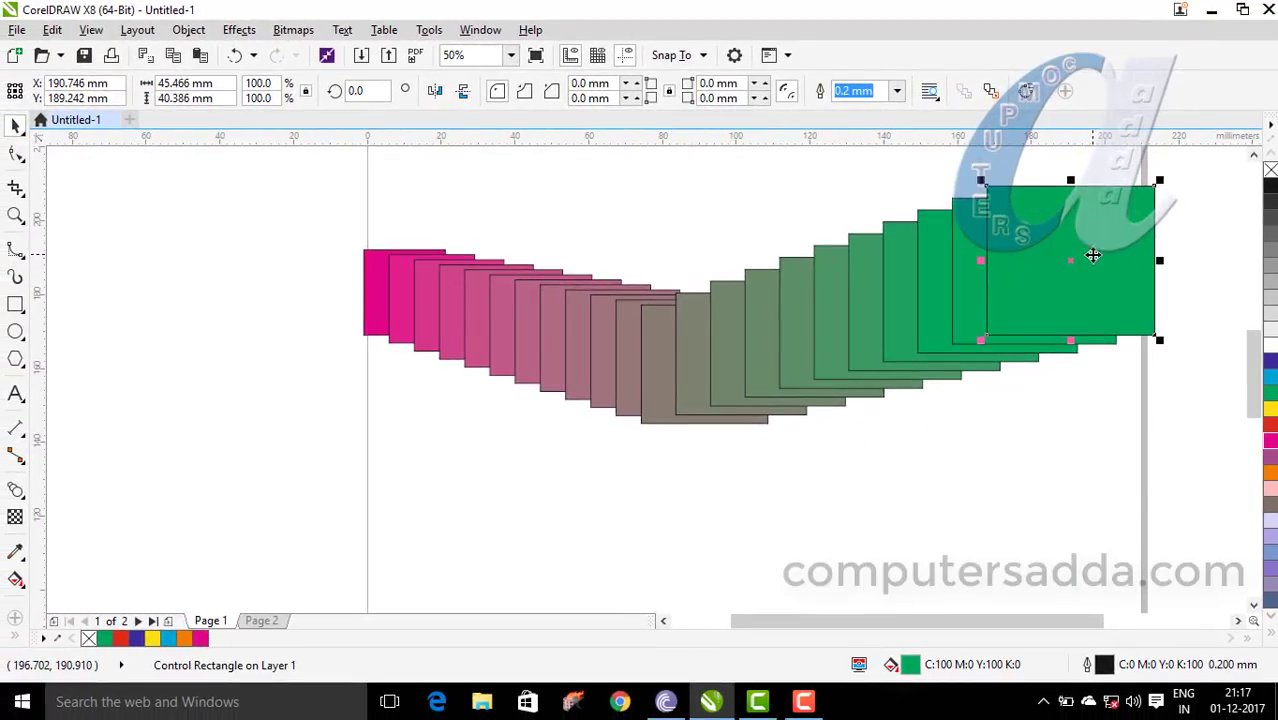
Step: Set the outline width to 1.0 mm on the green end rectangle and 2.0 mm on the magenta end rectangle
click(899, 92)
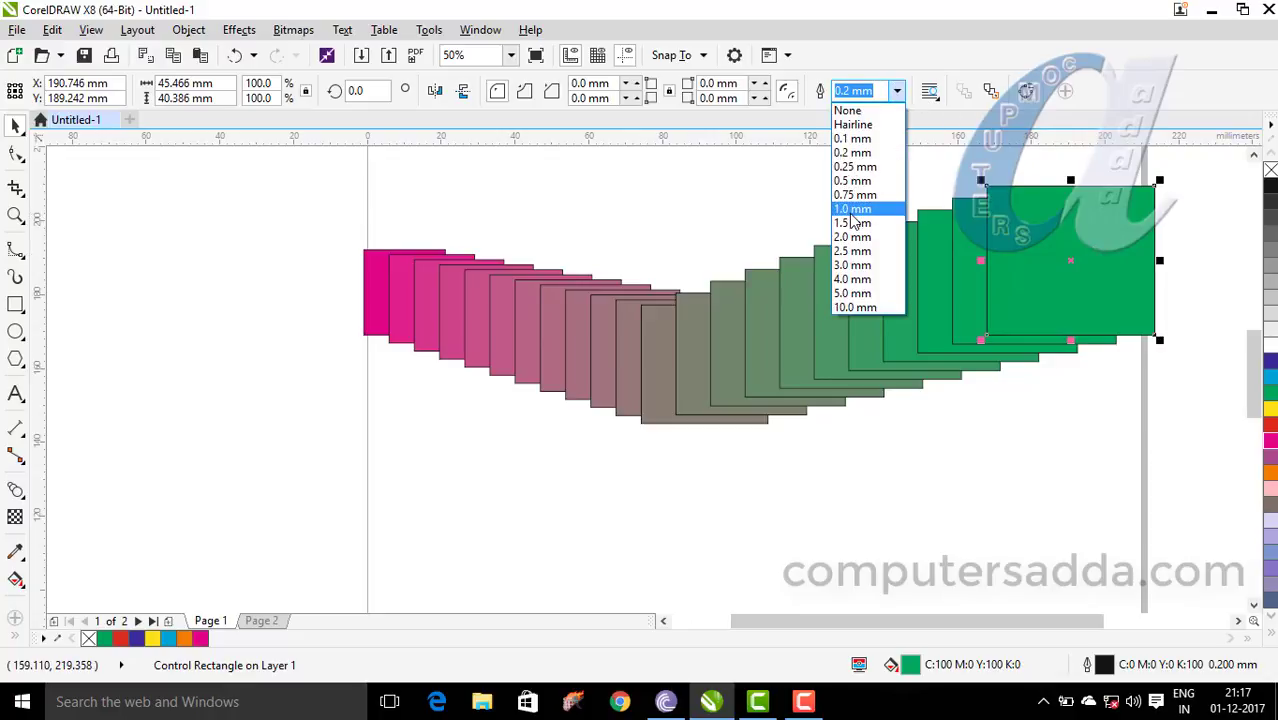
click(863, 208)
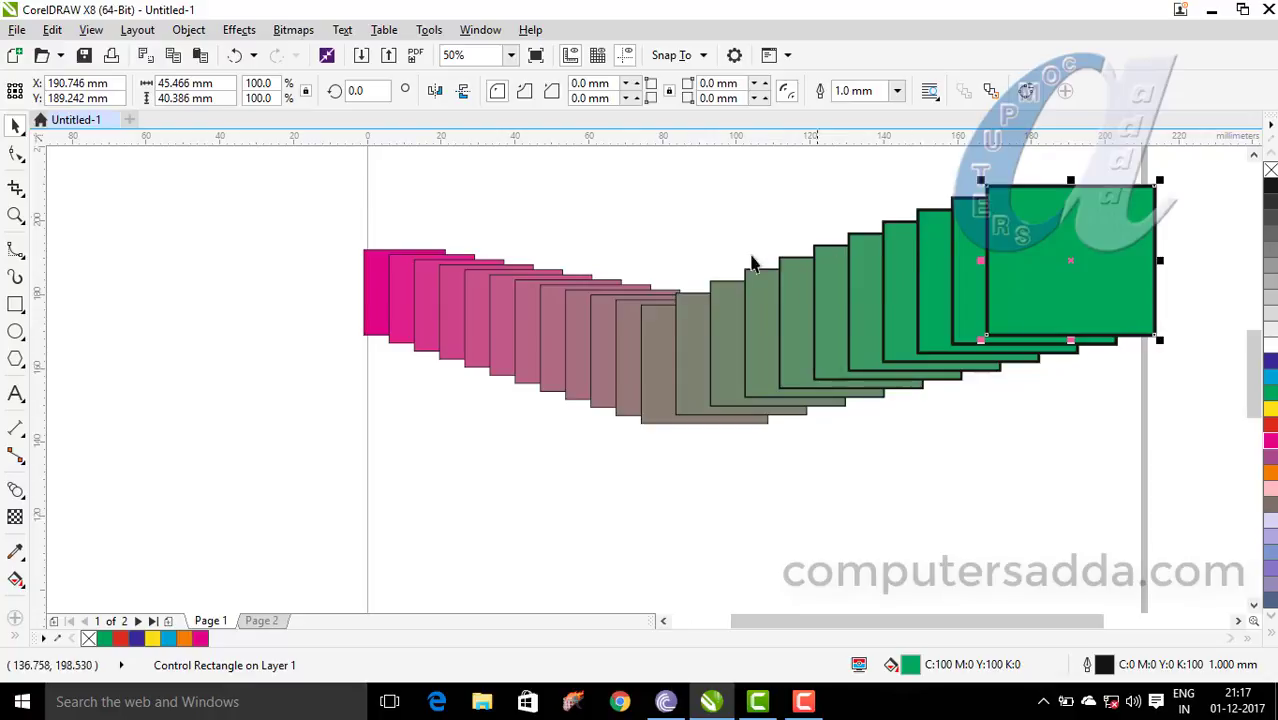
click(375, 287)
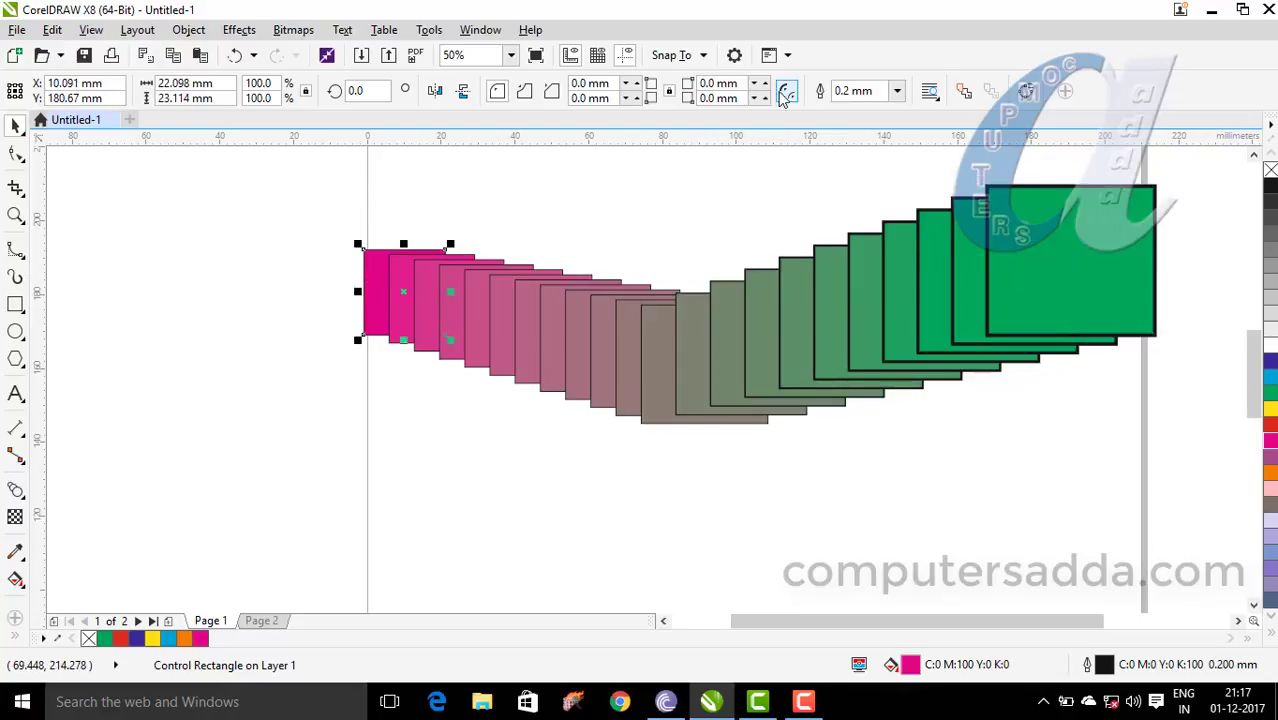
click(897, 91)
click(852, 238)
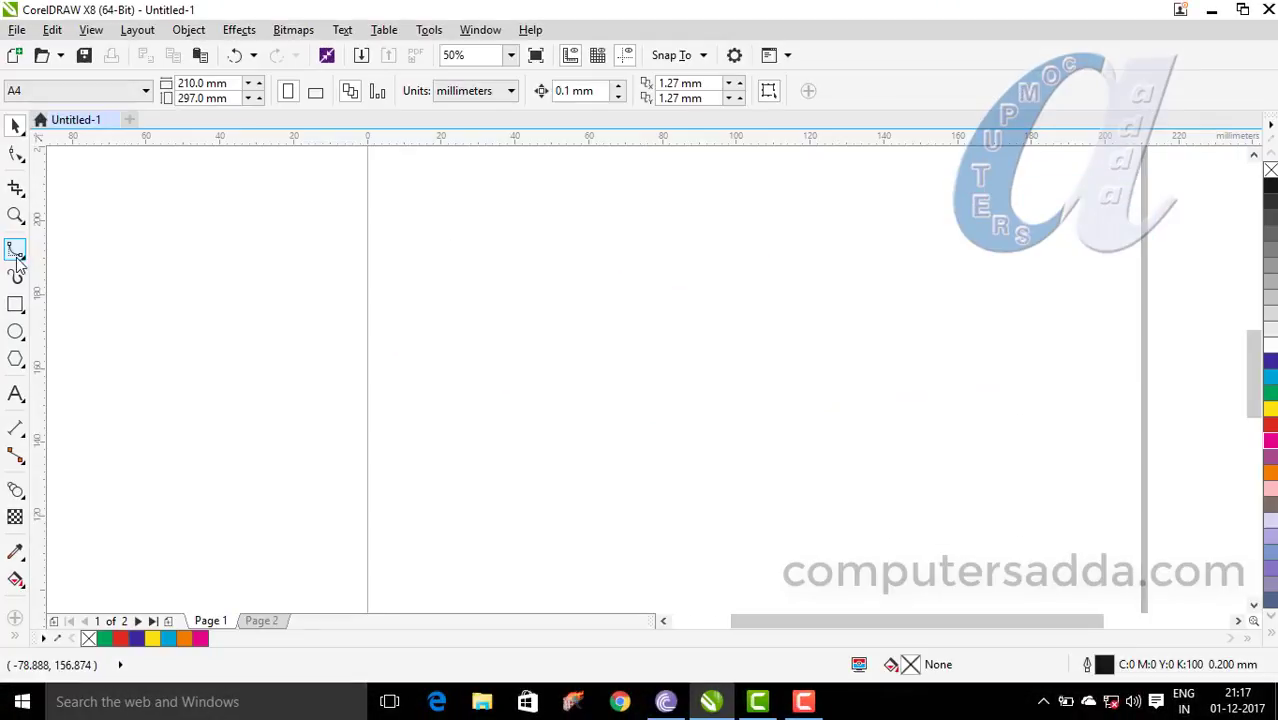
Step: On a cleared page, draw a straight 45-degree line spanning about 94 × 94 mm with the Freehand tool
click(17, 258)
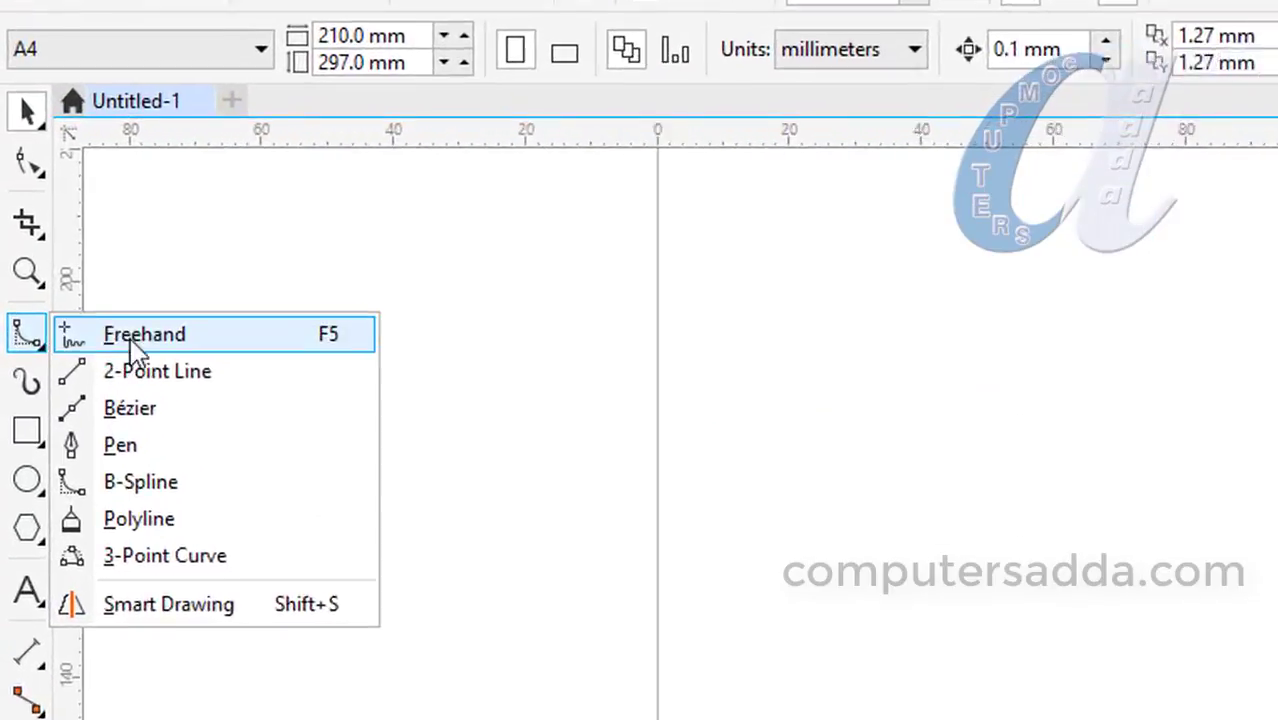
click(195, 358)
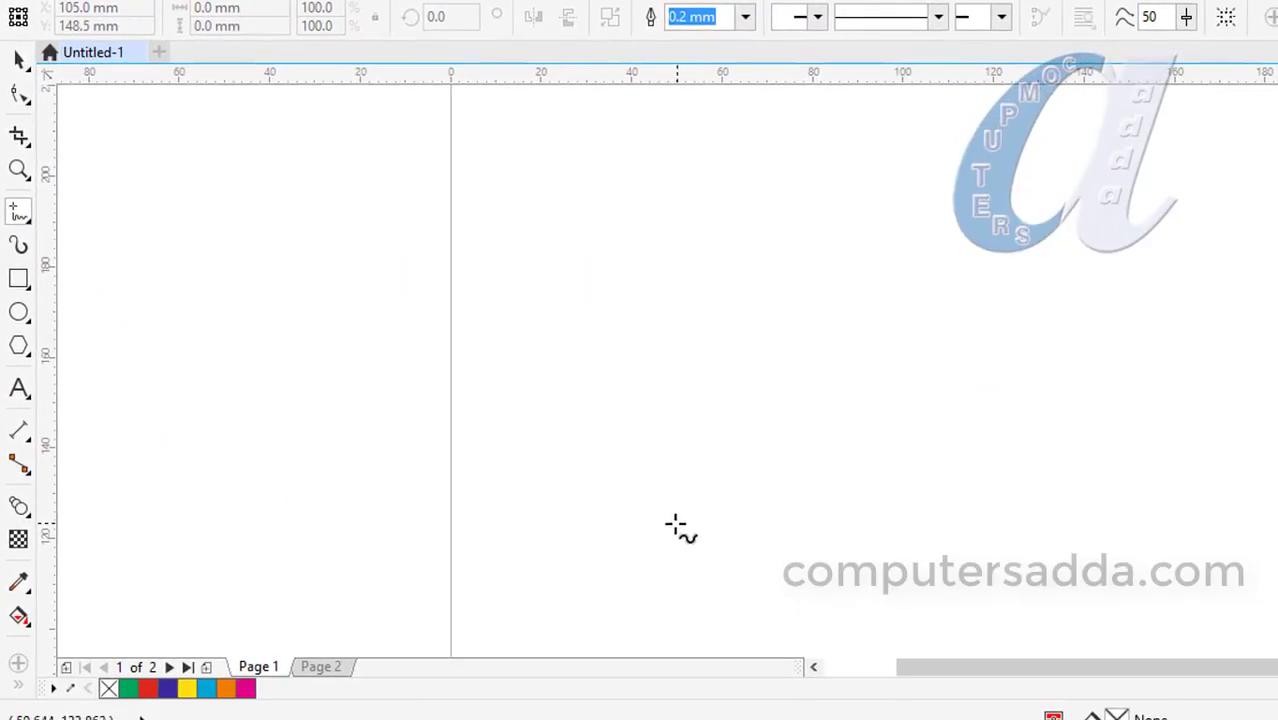
click(596, 546)
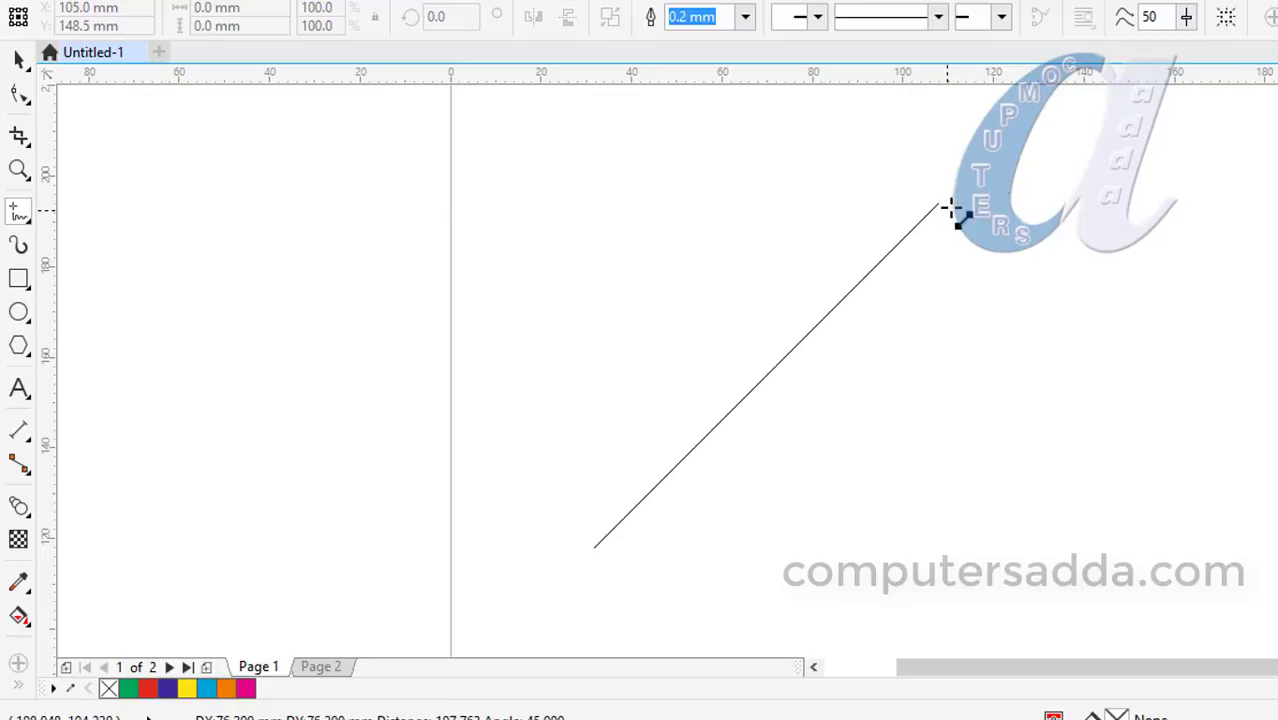
click(1043, 147)
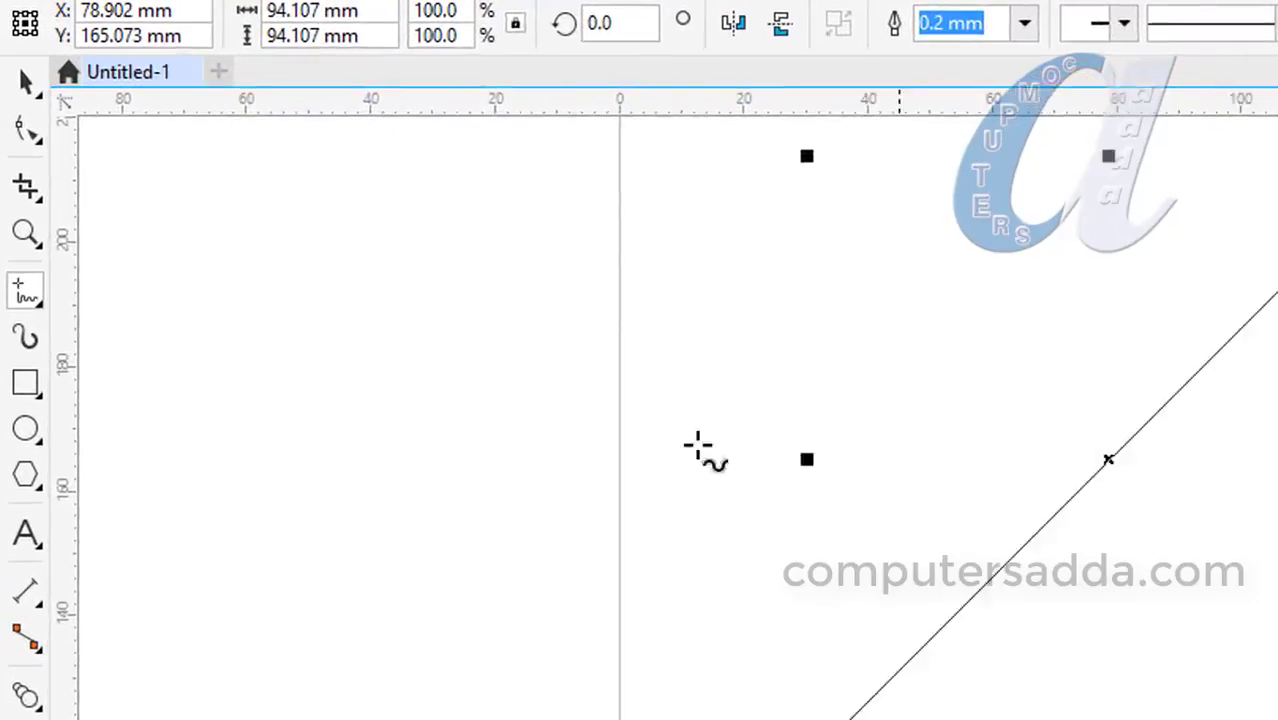
Step: Draw a wavy B-Spline curve about 88 × 84 mm that weaves across the diagonal line
click(28, 222)
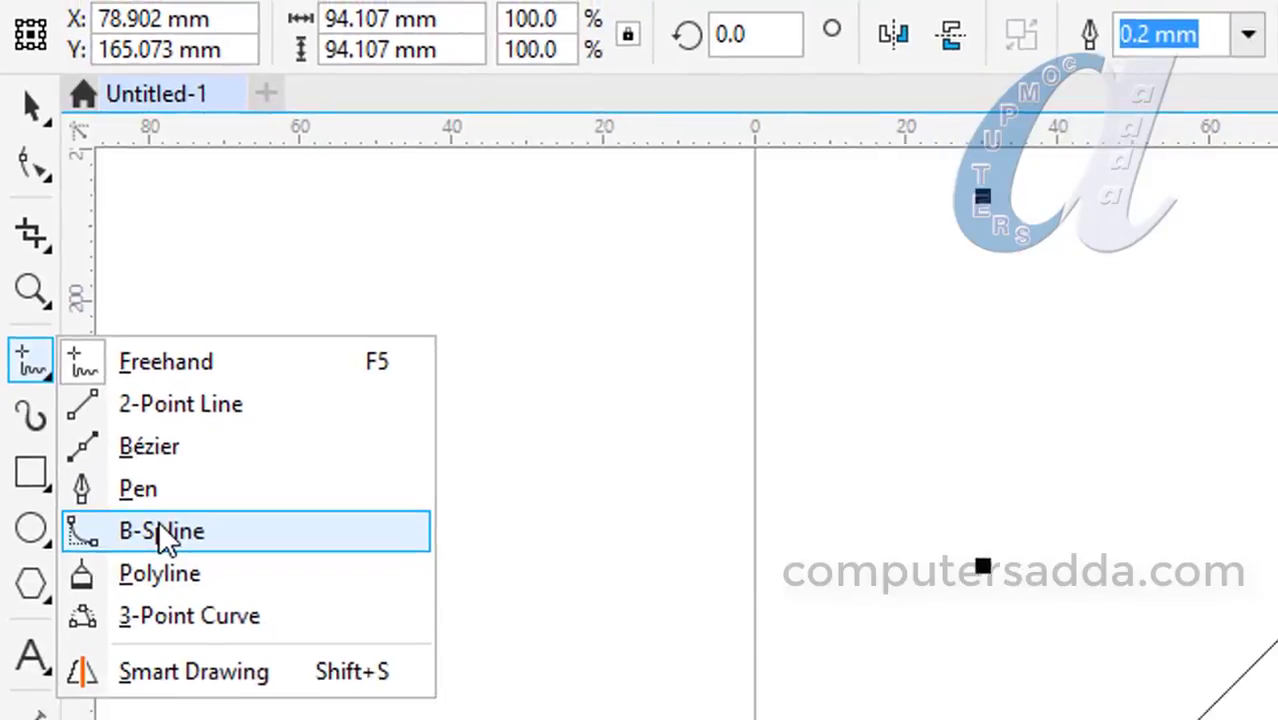
click(162, 533)
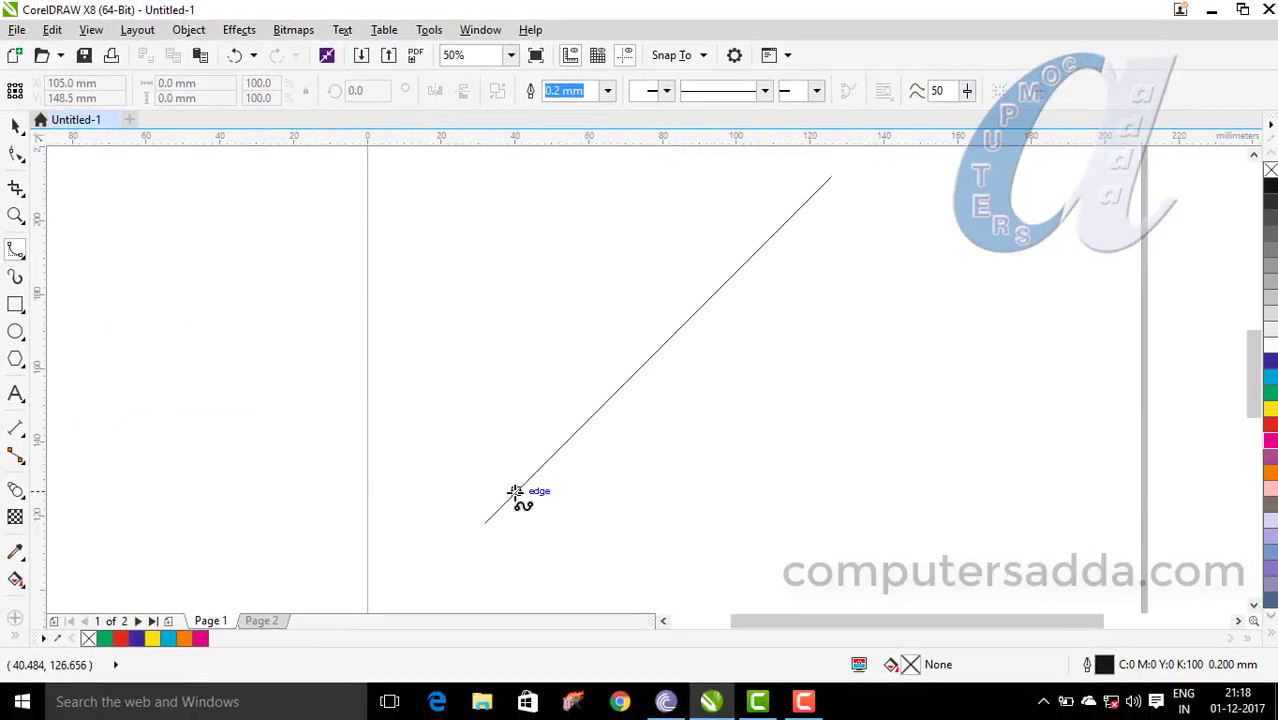
click(562, 530)
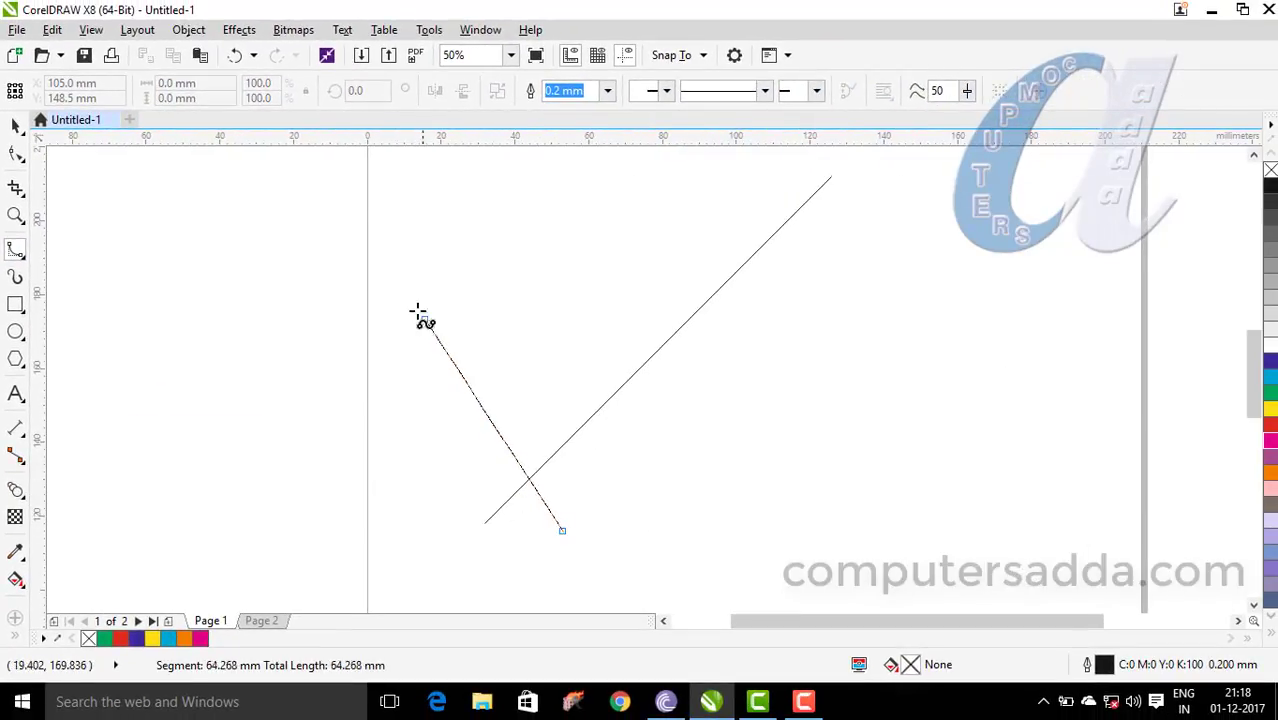
click(409, 289)
click(549, 294)
click(668, 416)
click(765, 454)
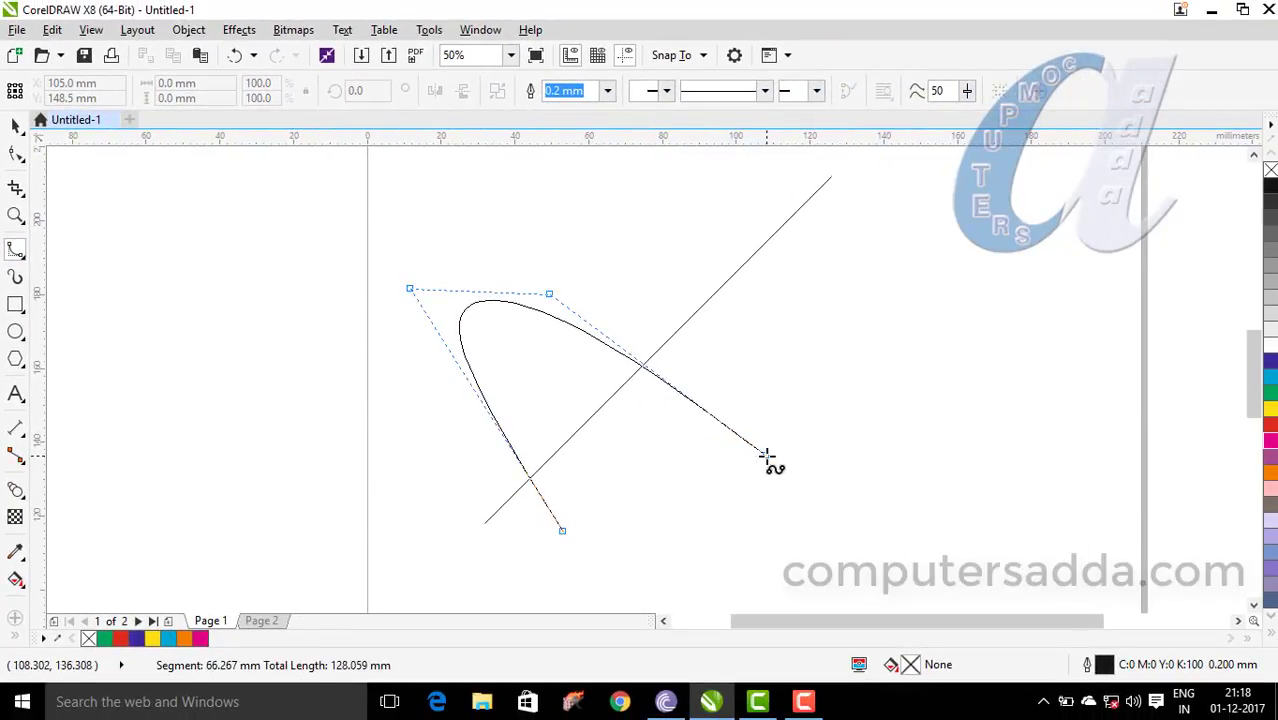
click(792, 361)
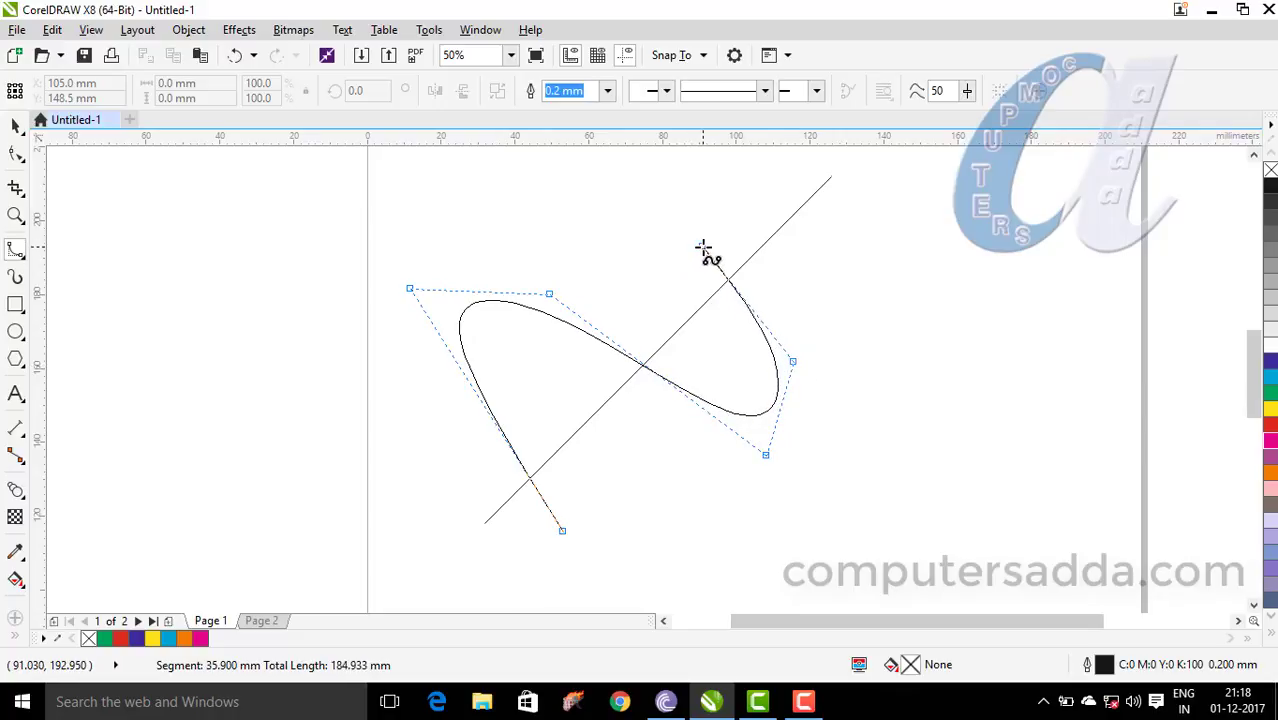
click(687, 217)
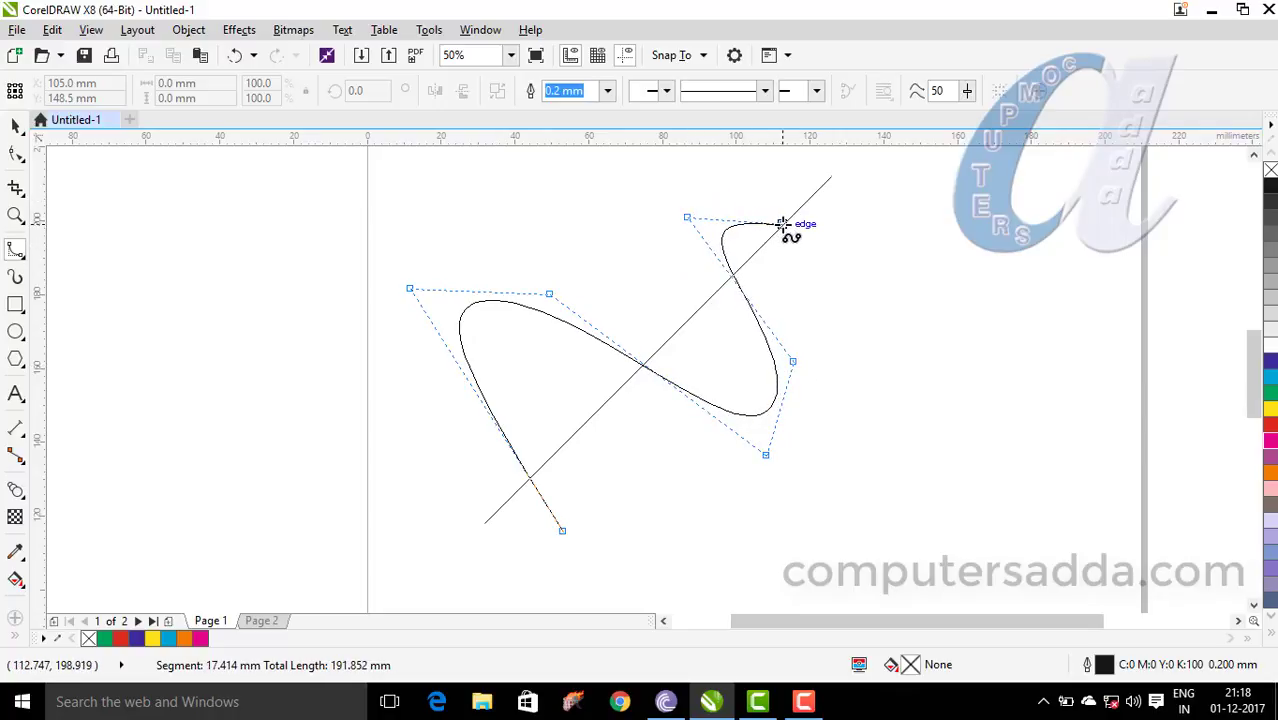
double_click(785, 222)
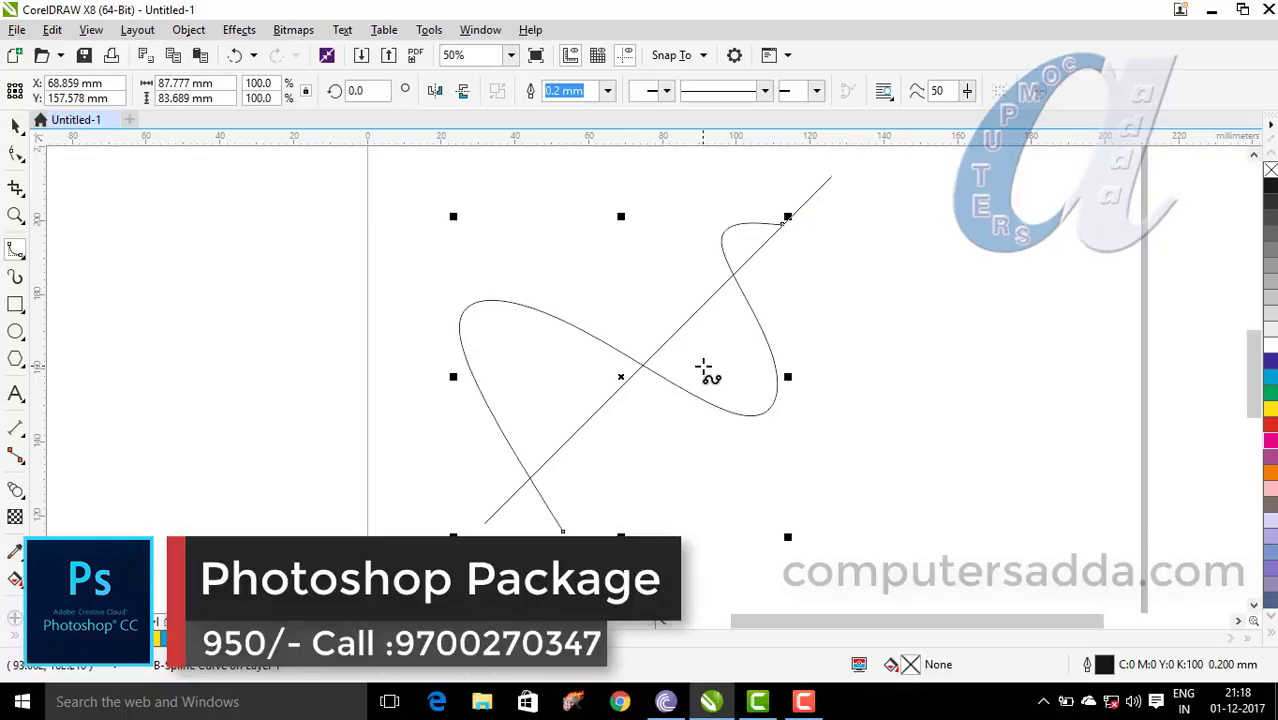
click(22, 127)
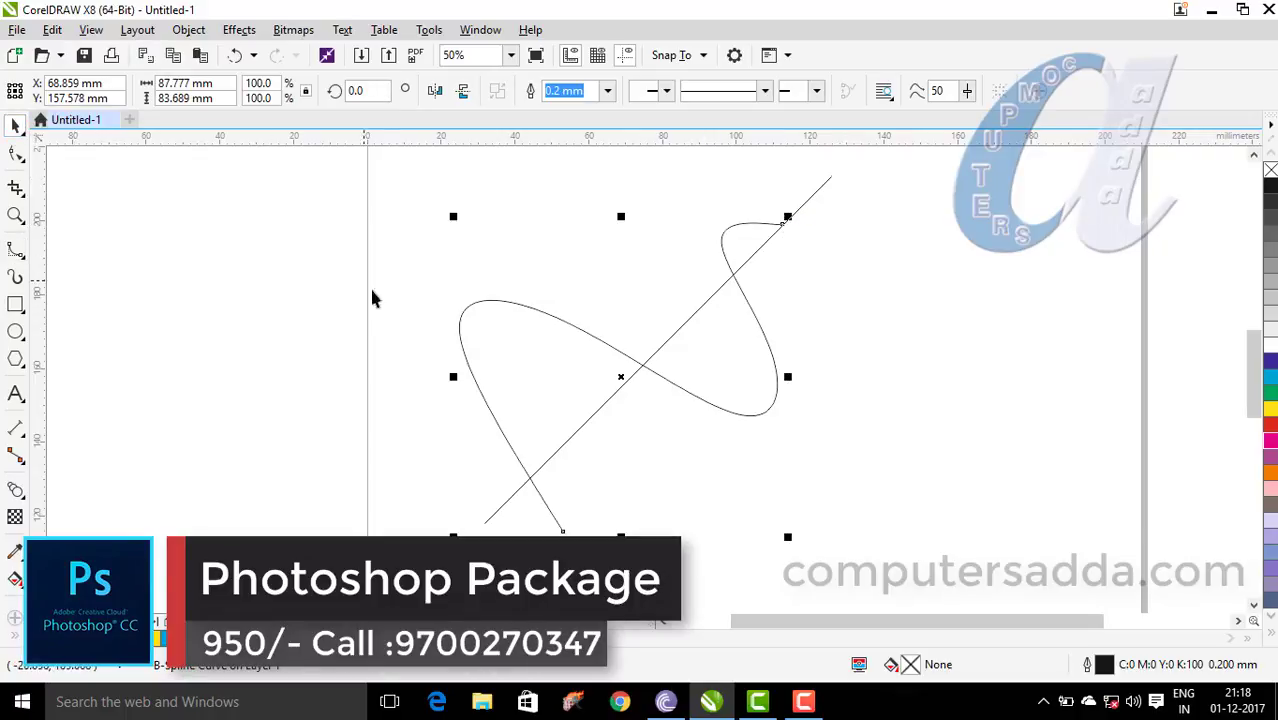
Step: Colour the wavy curve's outline red, and give the diagonal line a yellow outline and a cyan fill
click(460, 322)
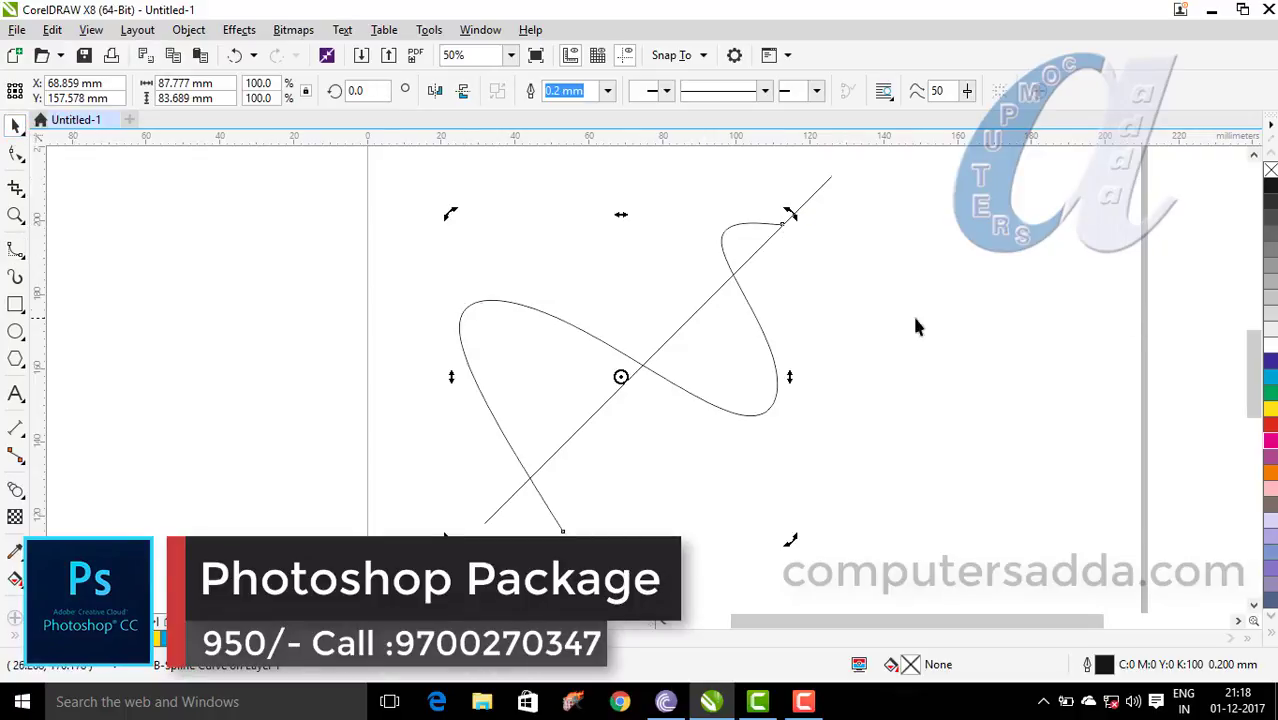
right_click(1263, 425)
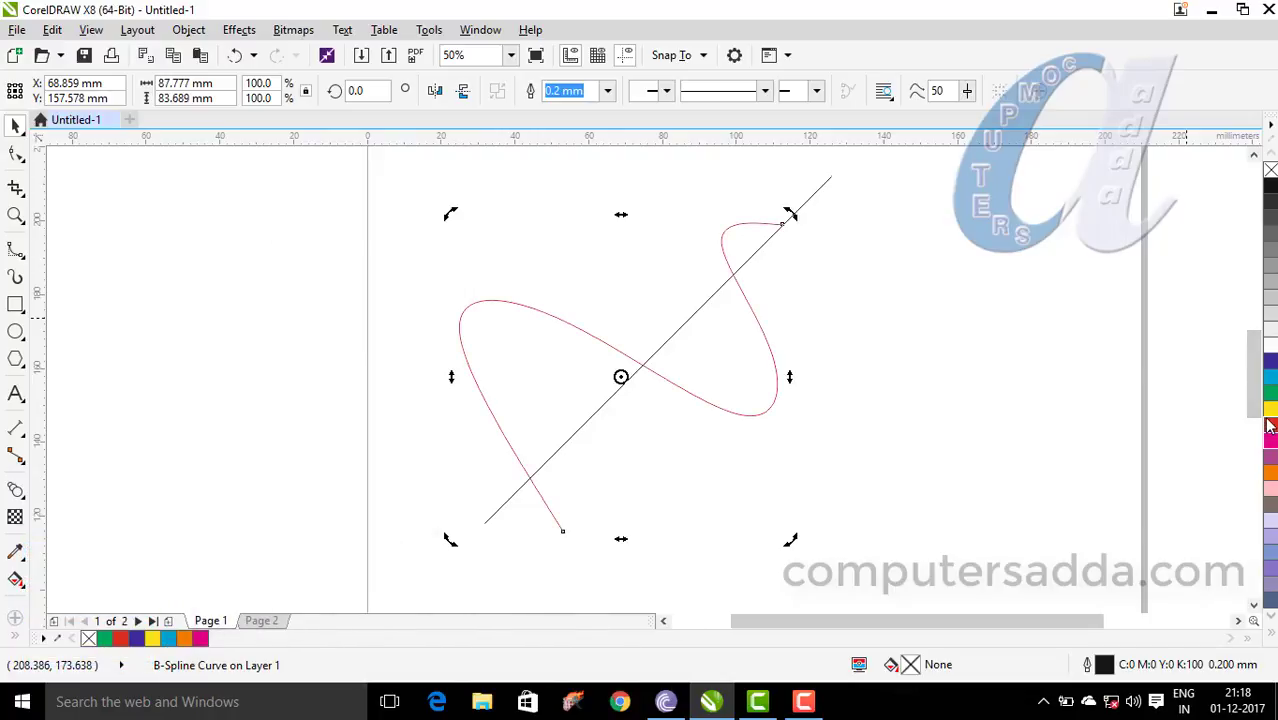
click(692, 310)
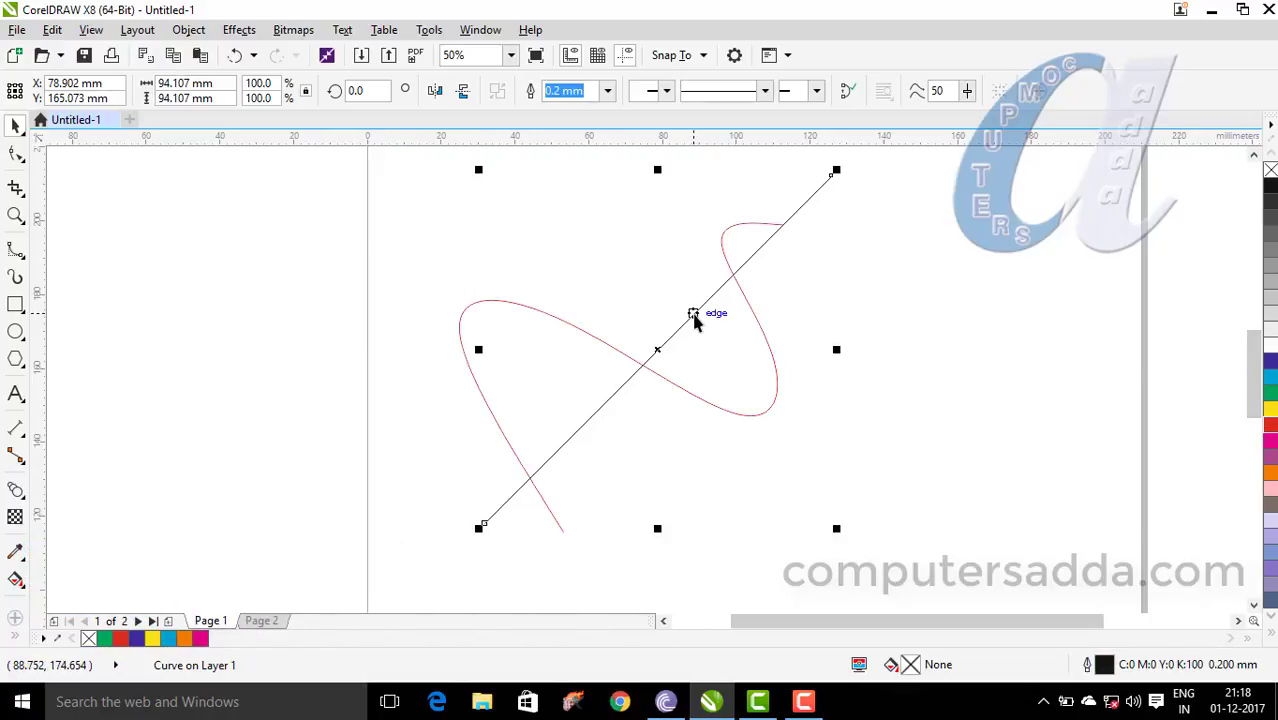
click(1270, 363)
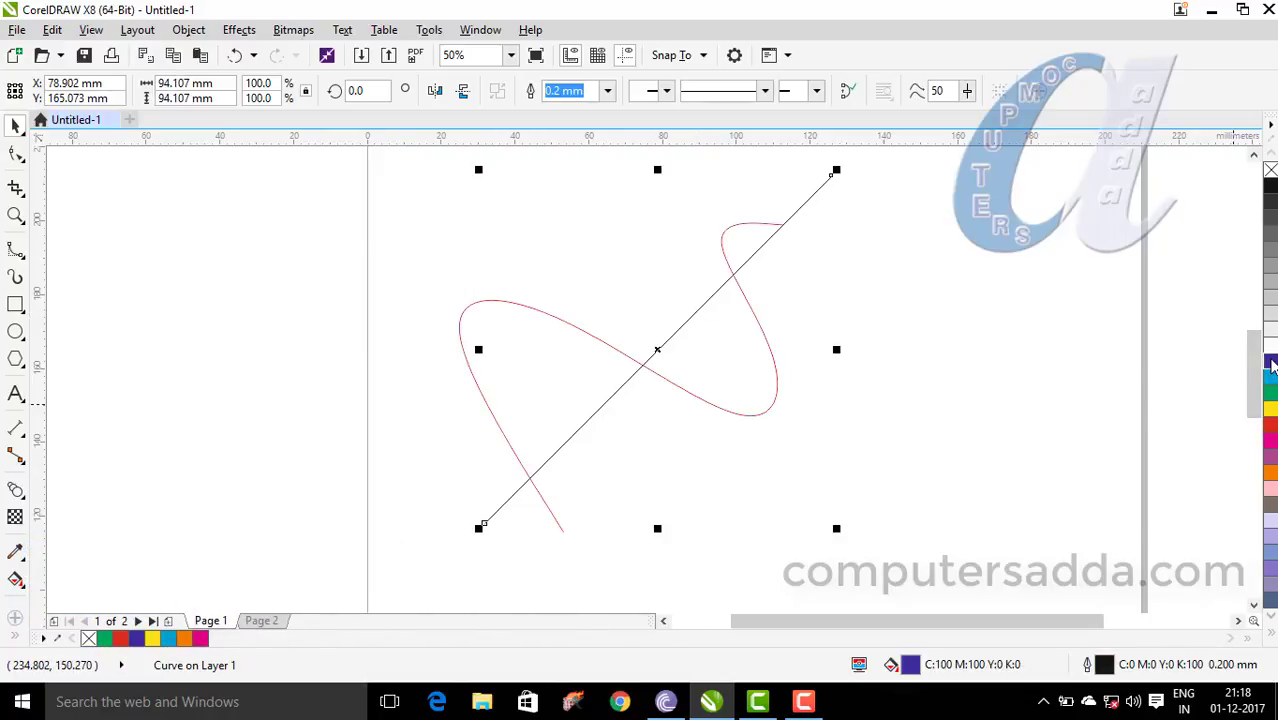
click(1271, 377)
right_click(1271, 377)
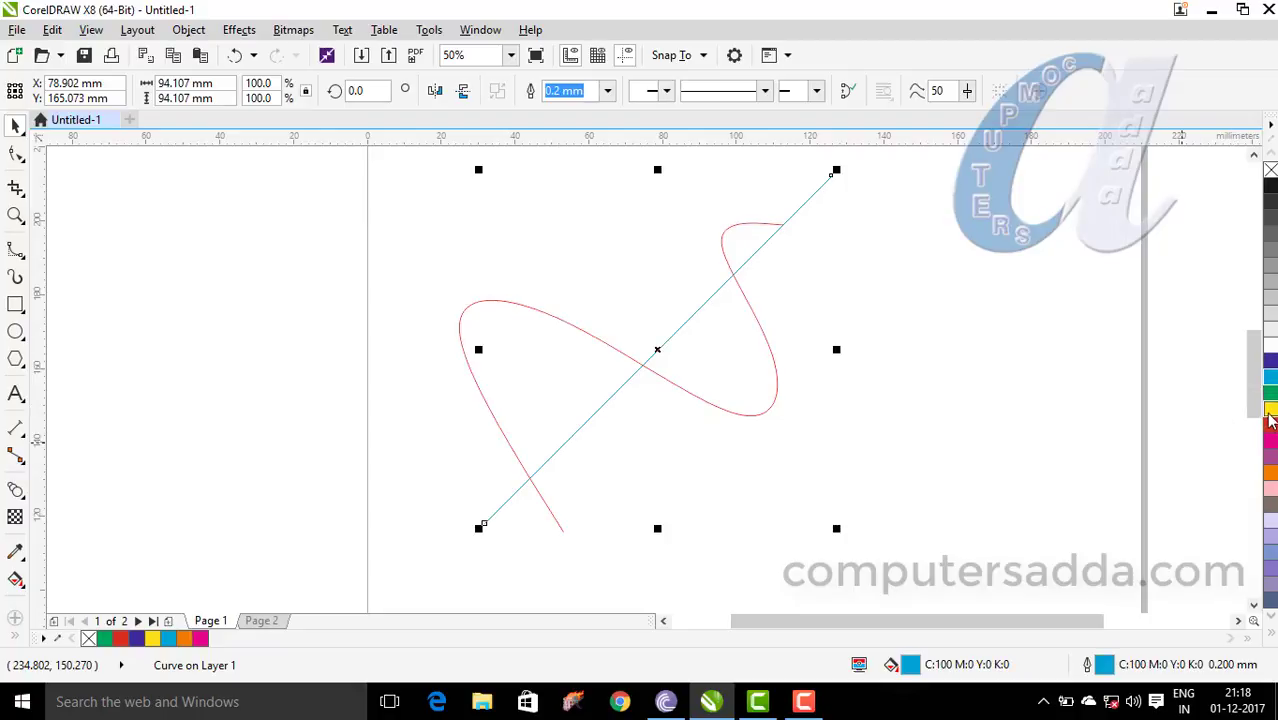
right_click(1270, 411)
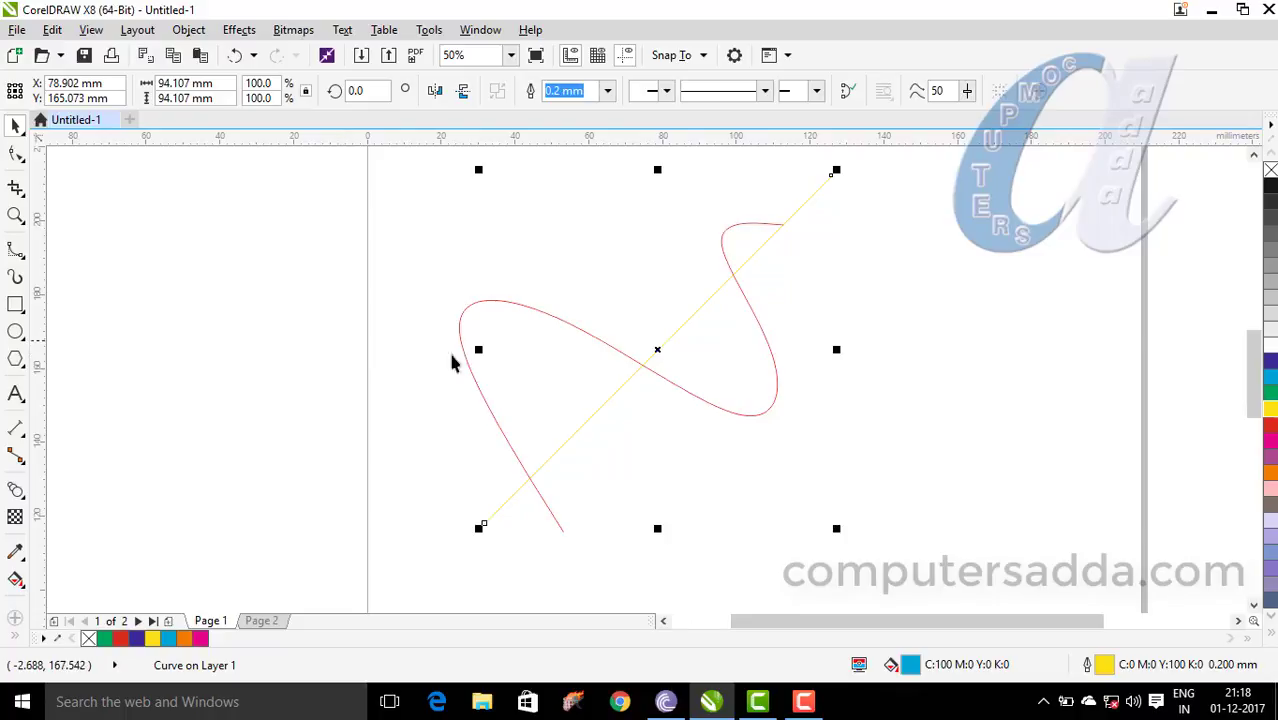
Step: Blend the wavy curve and the diagonal line in 20 steps, and stretch both ends of the yellow line outward
click(15, 491)
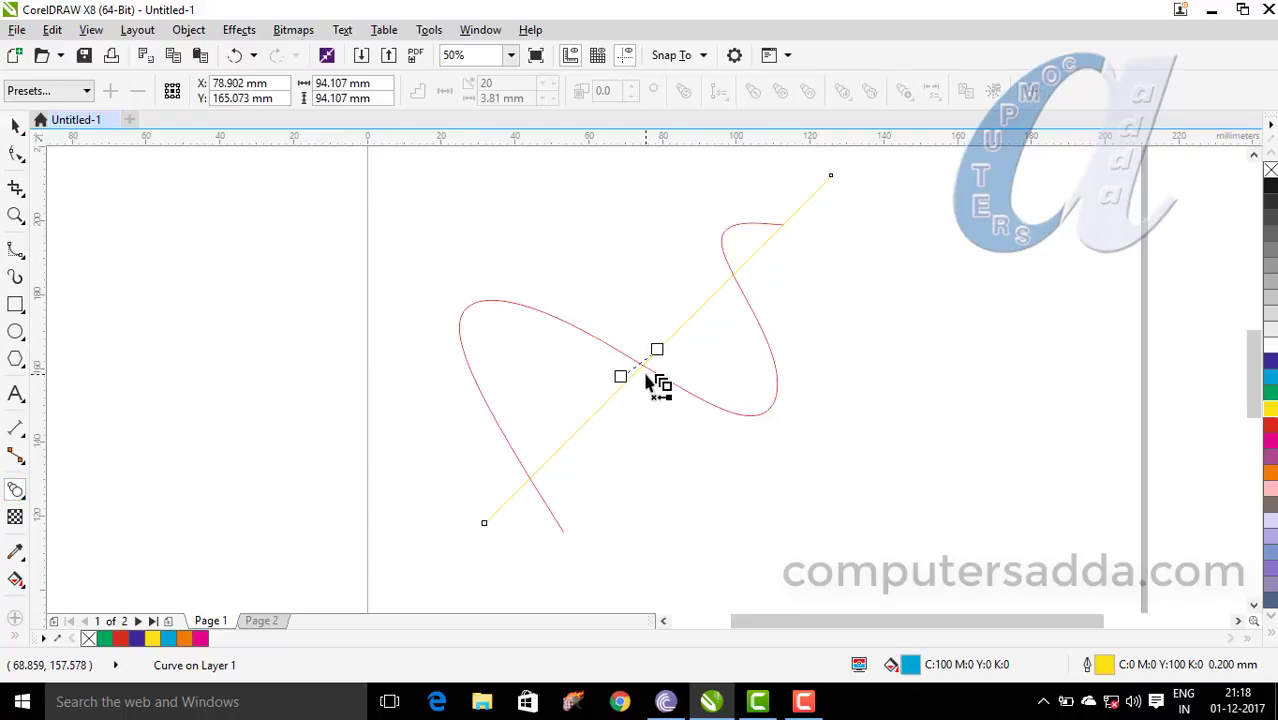
drag(646, 376, 644, 378)
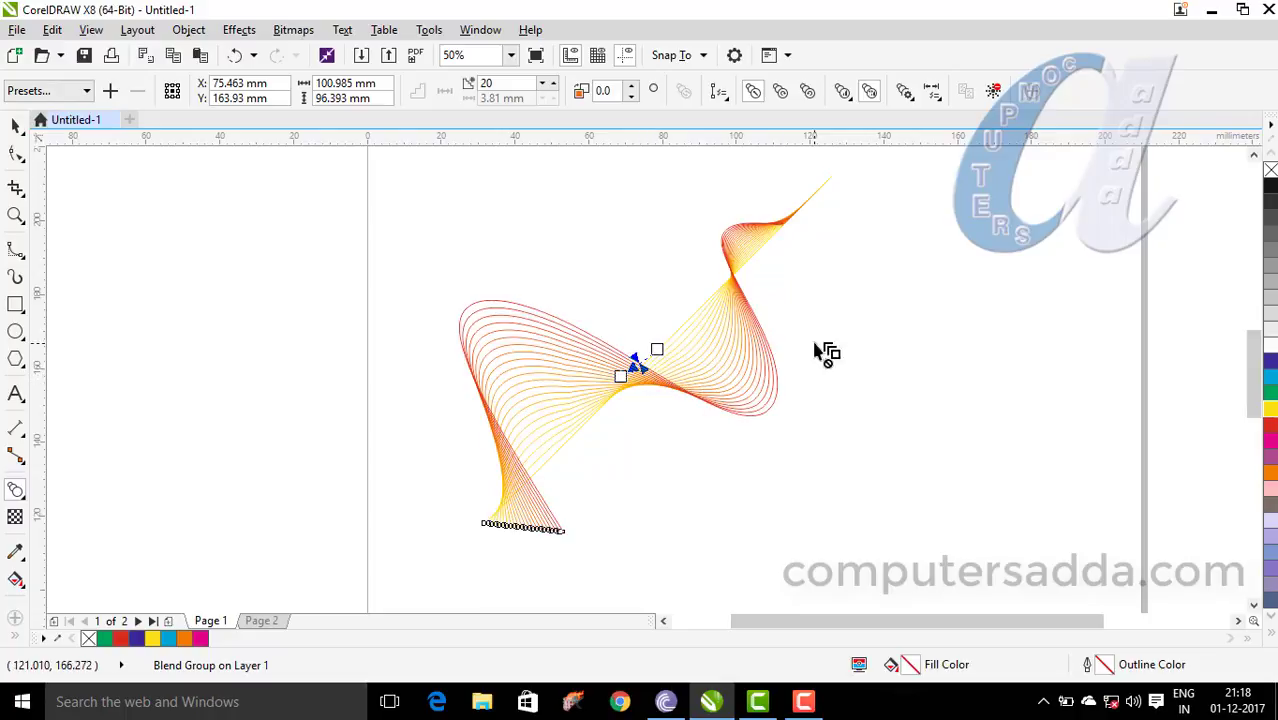
click(16, 155)
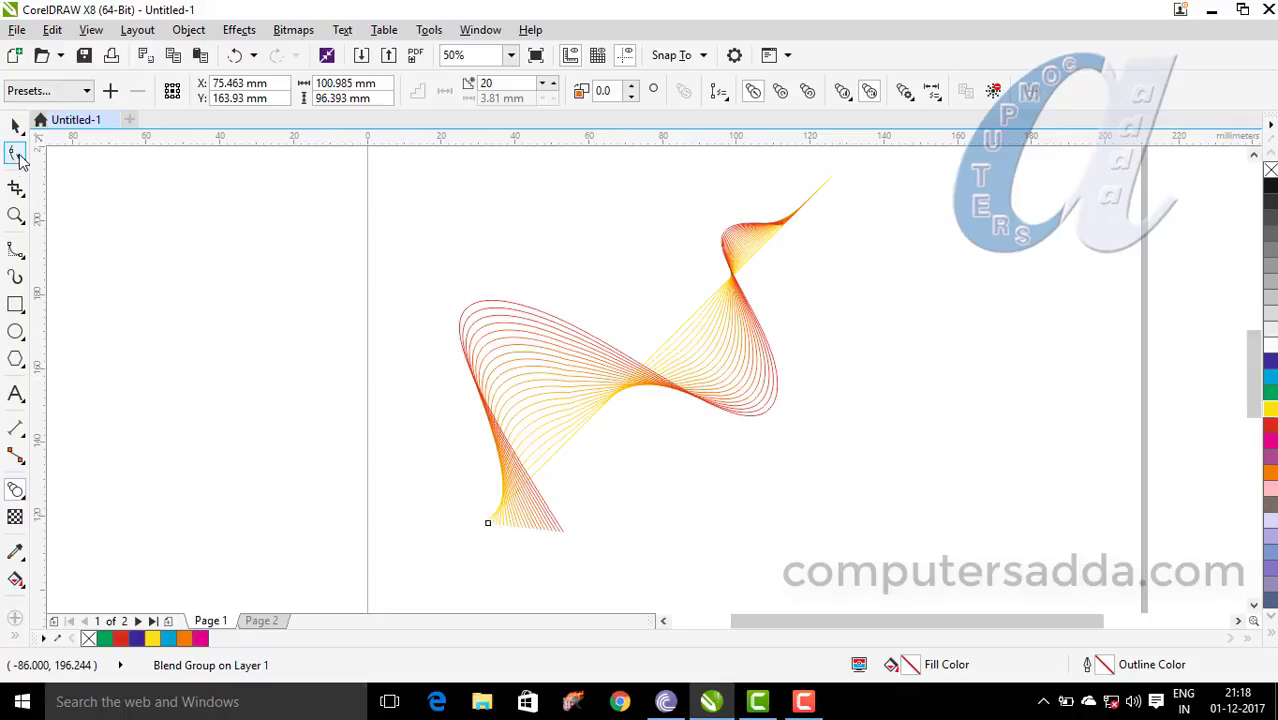
click(498, 517)
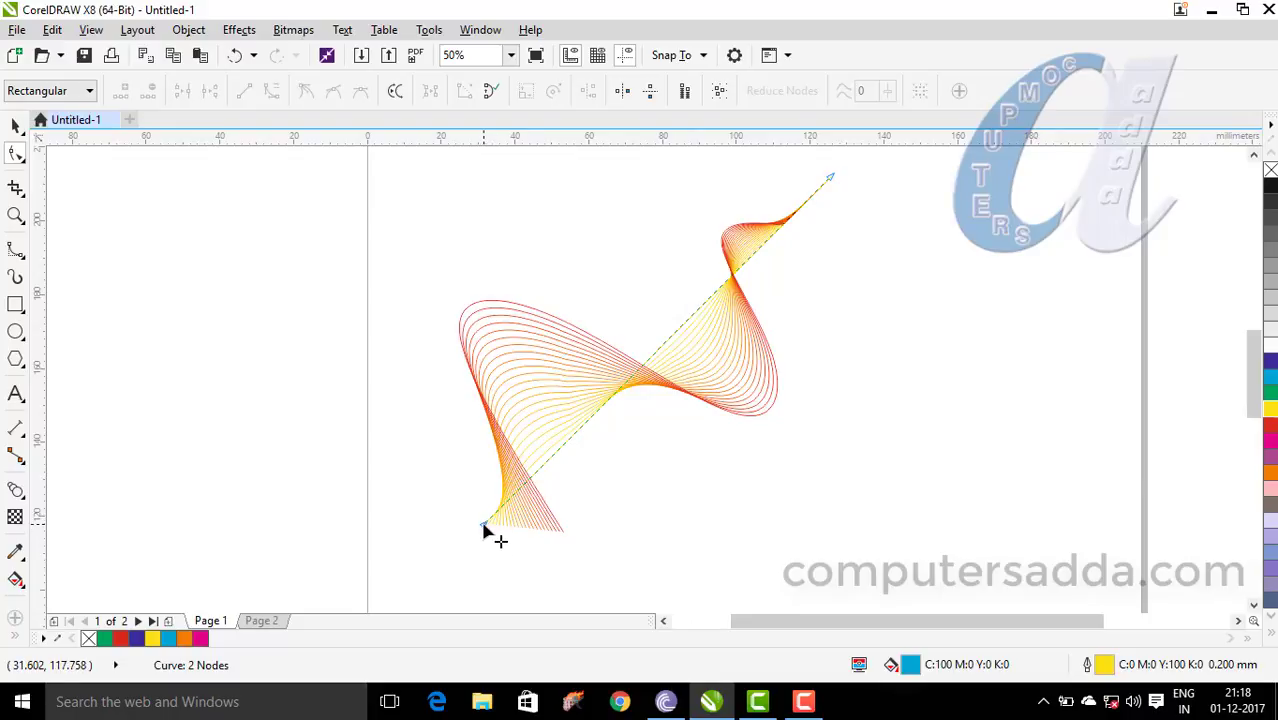
drag(484, 527, 432, 568)
drag(834, 177, 852, 163)
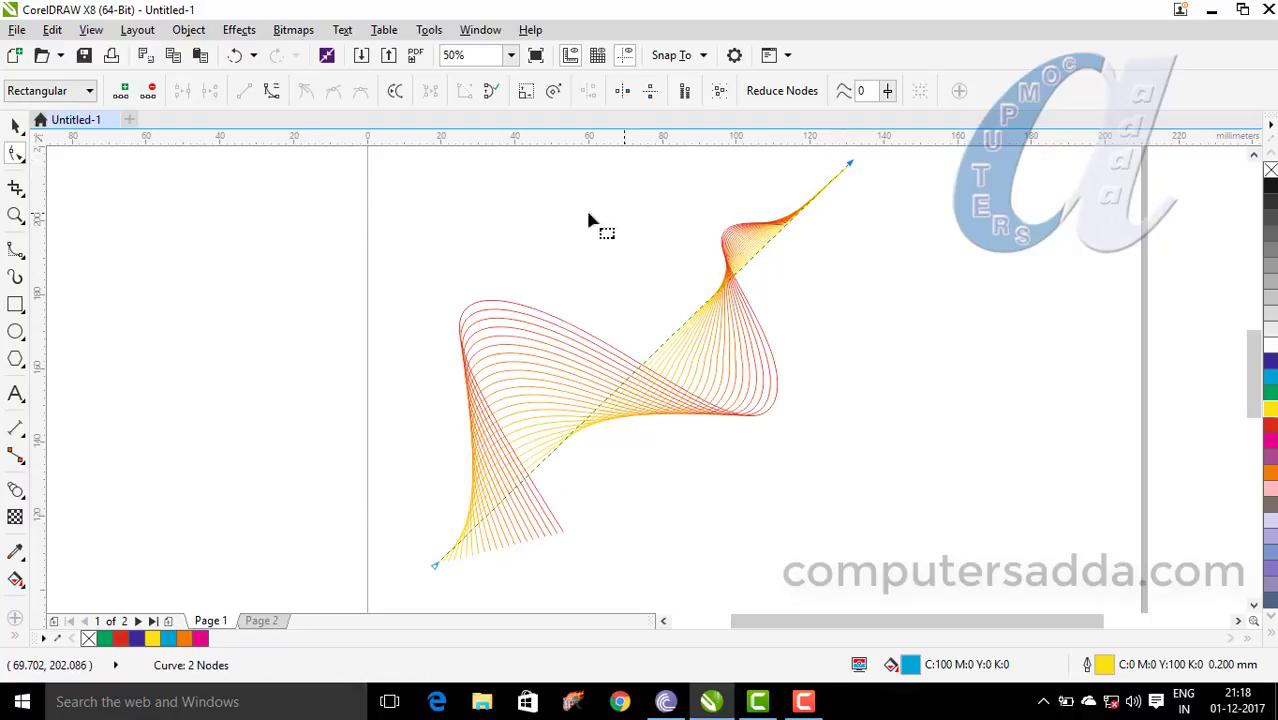
Step: Set the curve-and-line blend to 40 steps
click(16, 127)
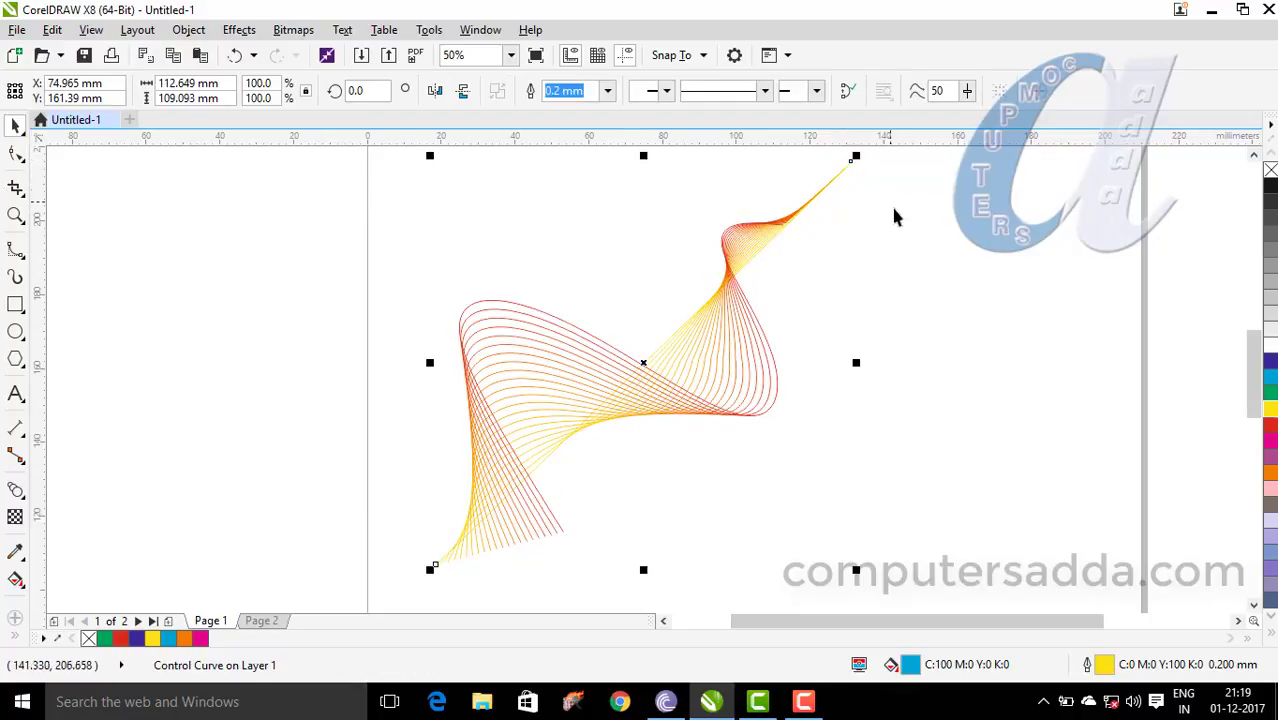
drag(966, 177, 320, 597)
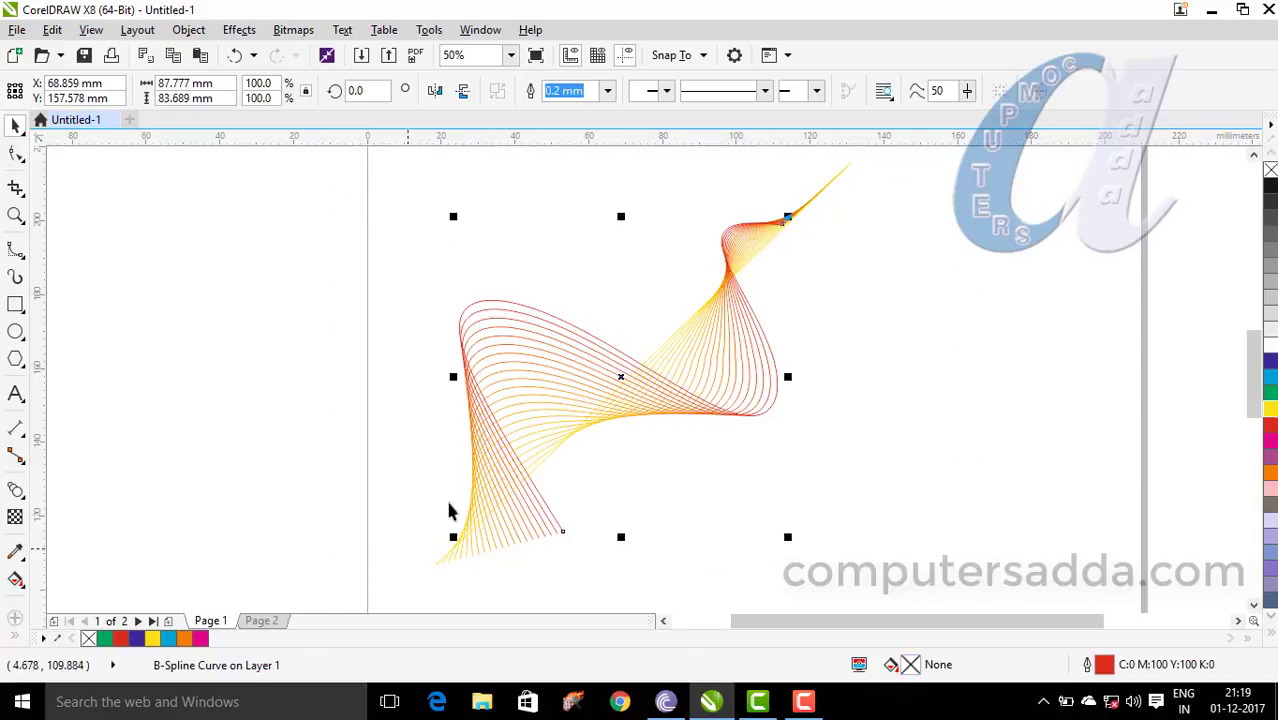
scroll(483, 386, down, 1)
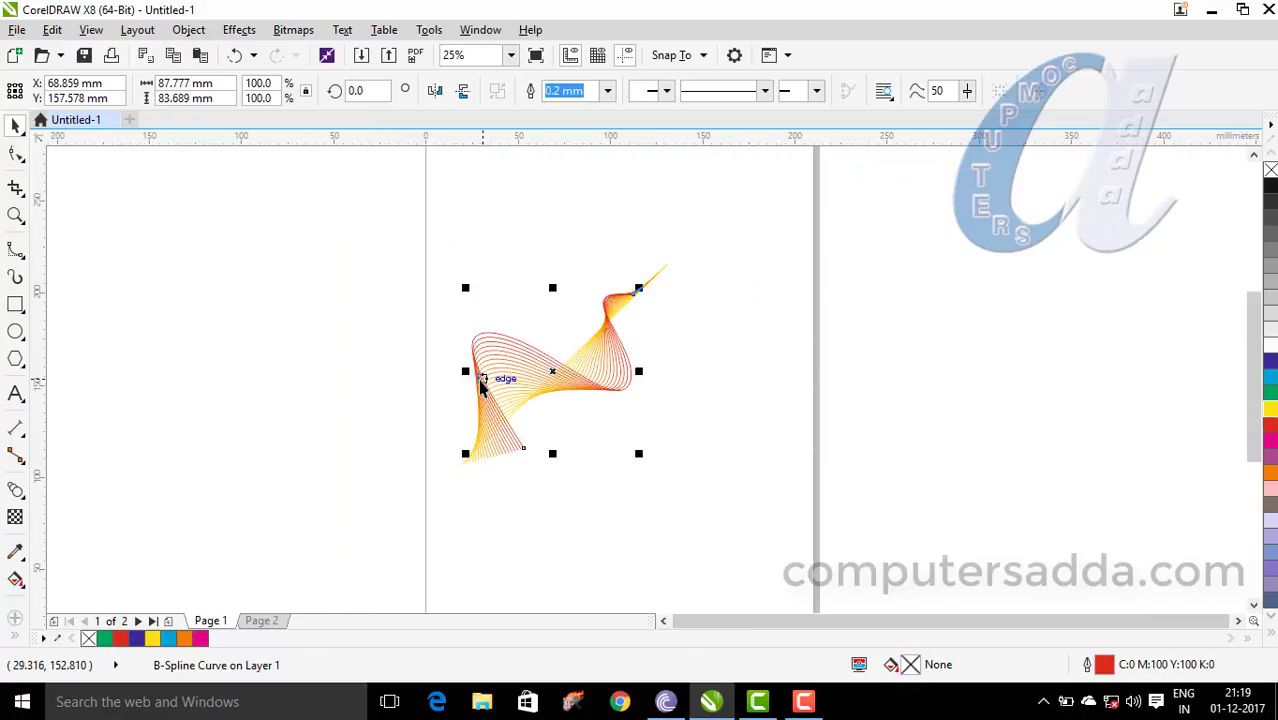
scroll(483, 386, up, 1)
scroll(483, 386, down, 1)
drag(741, 212, 398, 505)
scroll(455, 388, up, 1)
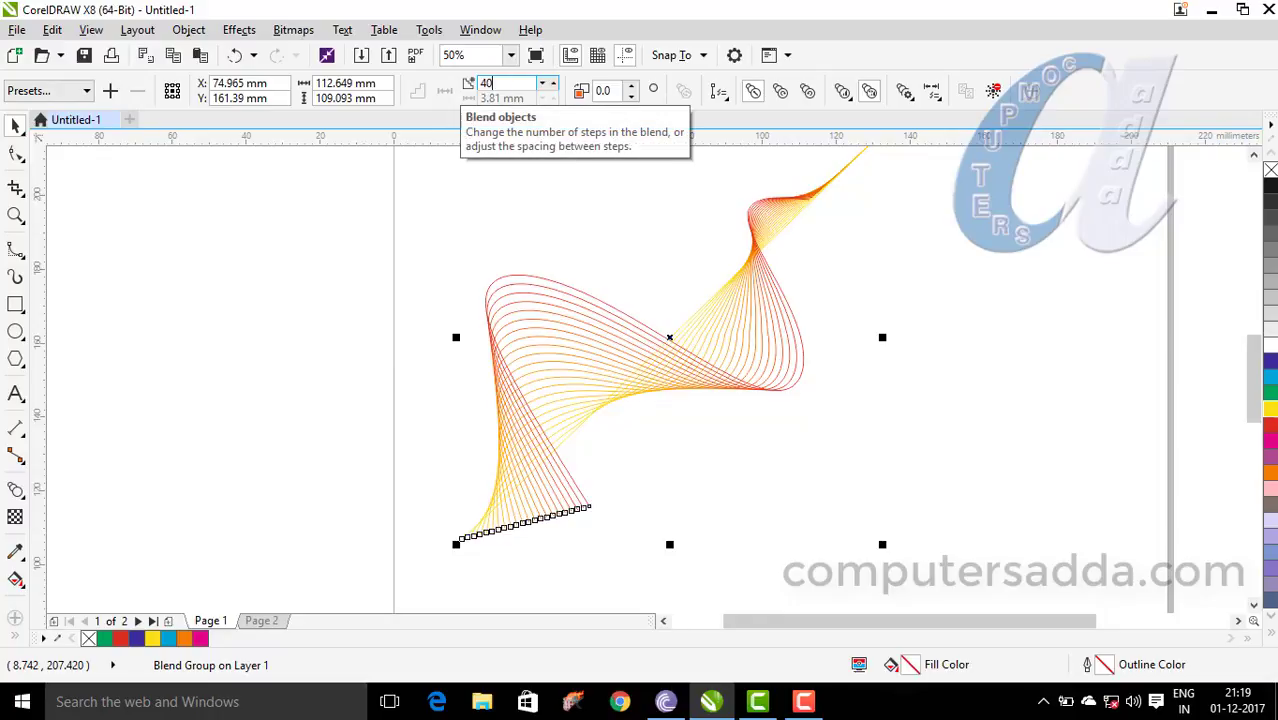
key(Return)
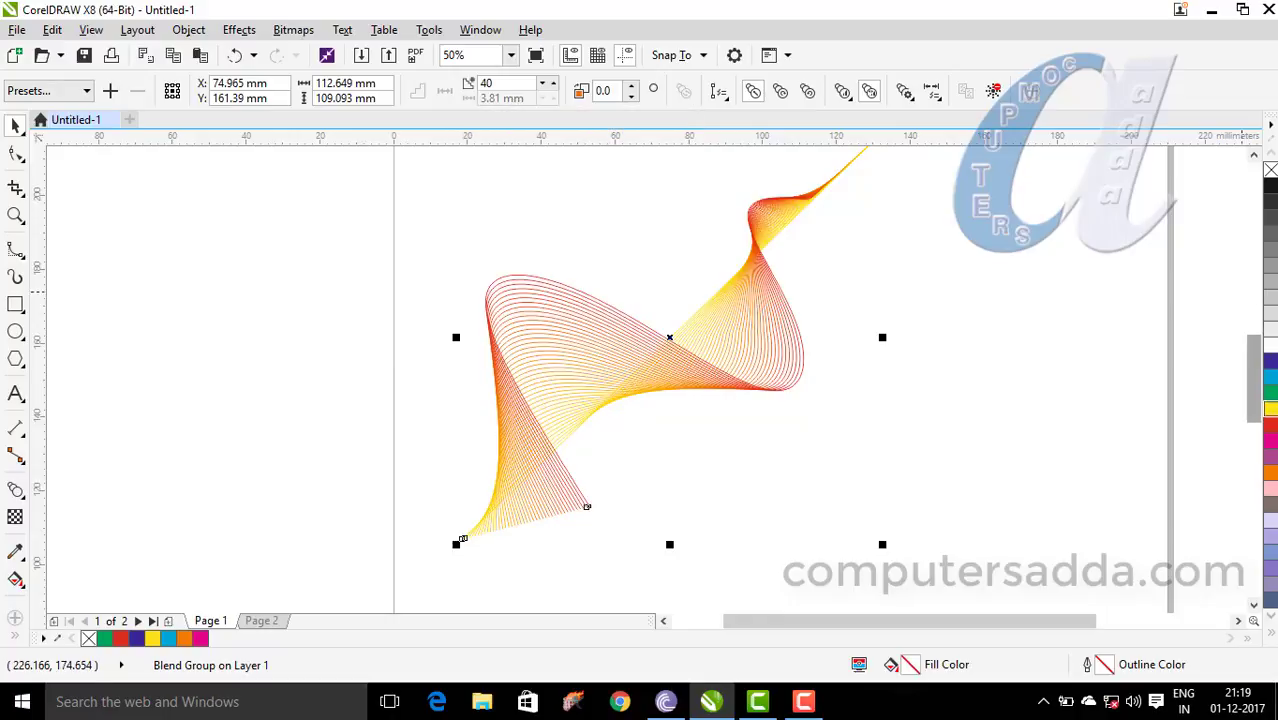
Step: Switch the blend's colours to Counterclockwise and adjust its color acceleration separately from the object acceleration
click(808, 92)
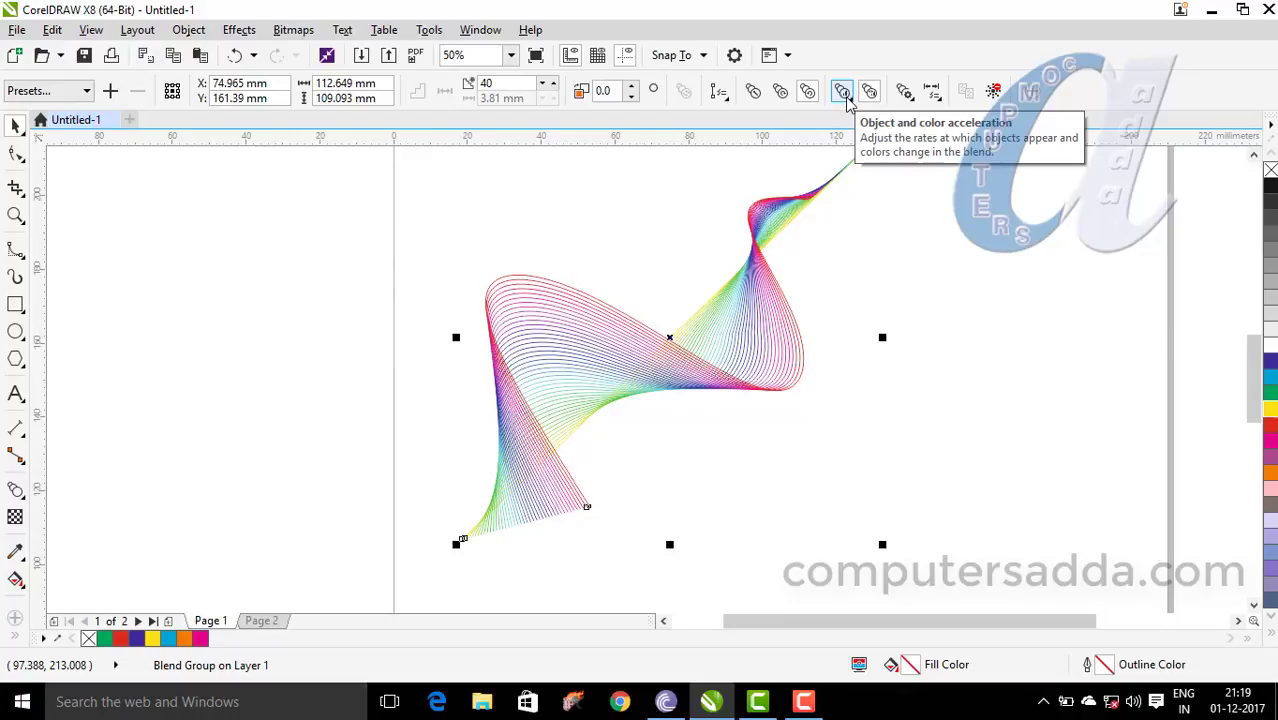
click(842, 92)
mouse_move(957, 152)
mouse_down()
mouse_move(985, 157)
mouse_move(945, 160)
mouse_move(957, 165)
mouse_up()
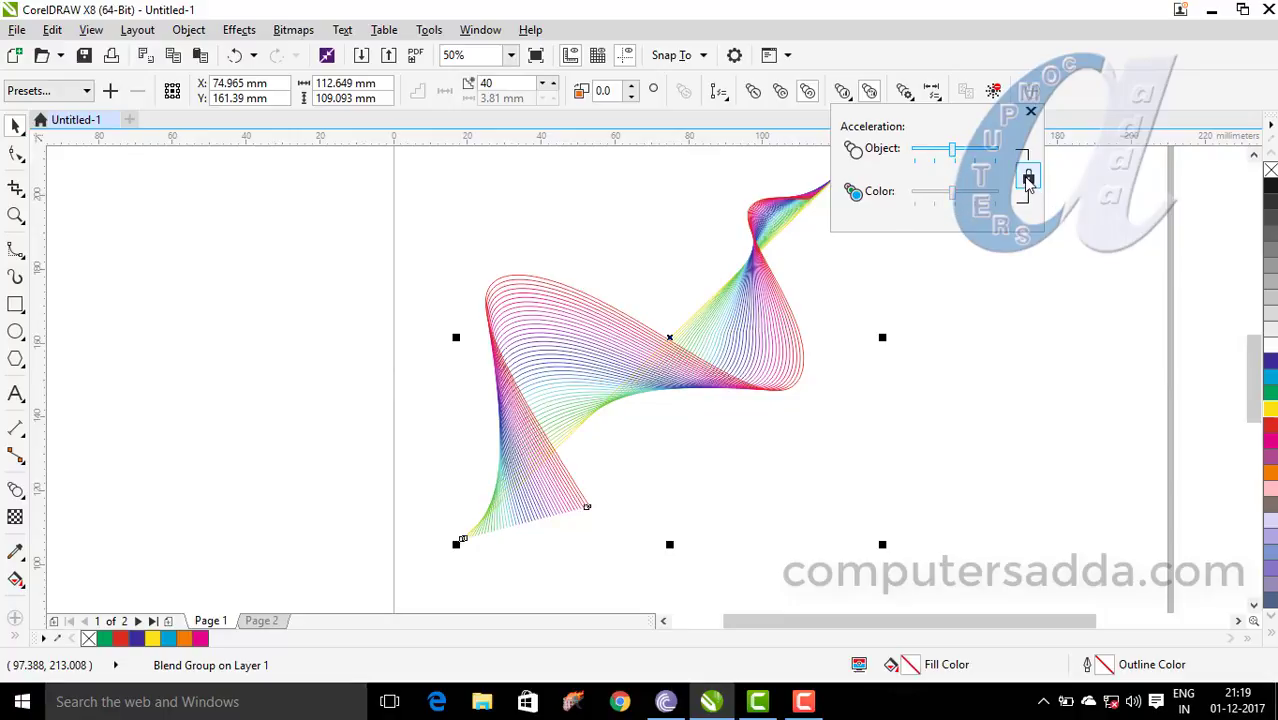
mouse_move(956, 198)
mouse_down()
mouse_move(921, 198)
mouse_move(985, 199)
mouse_move(934, 197)
mouse_move(950, 198)
mouse_up()
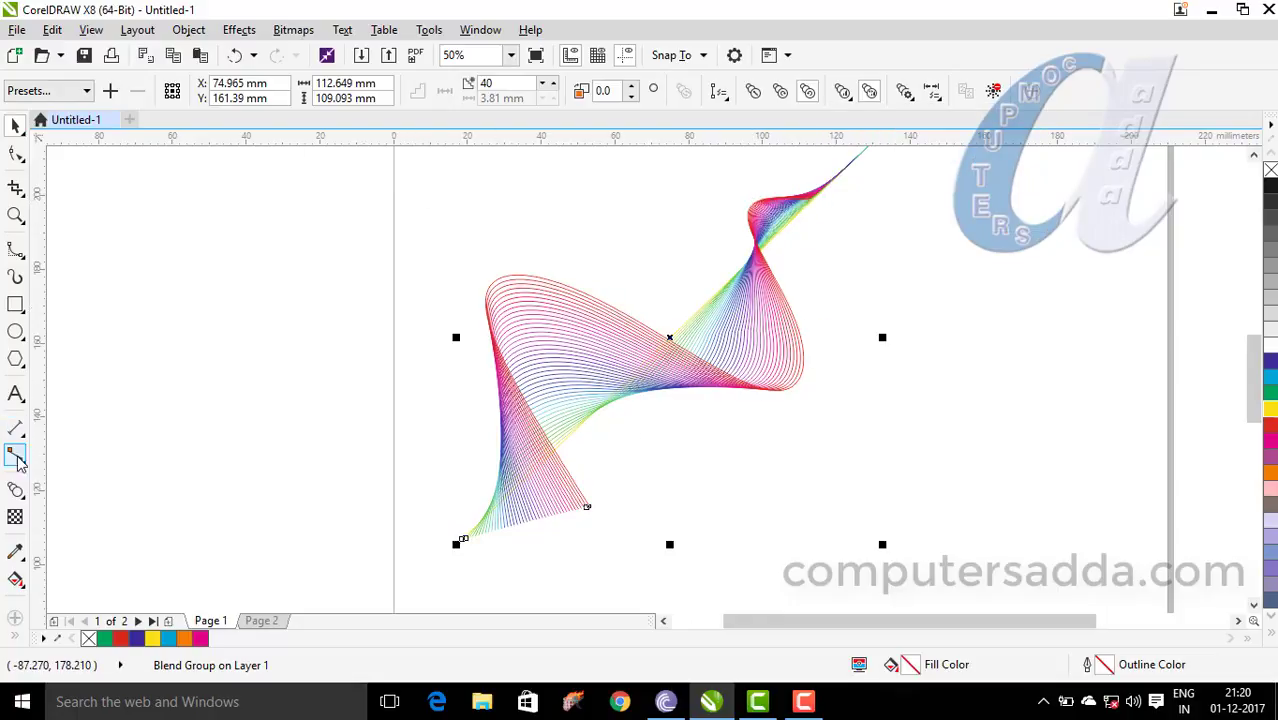
Step: Draw a slanted 2-Point Line spanning about 59 × 77 mm beside the page
click(22, 256)
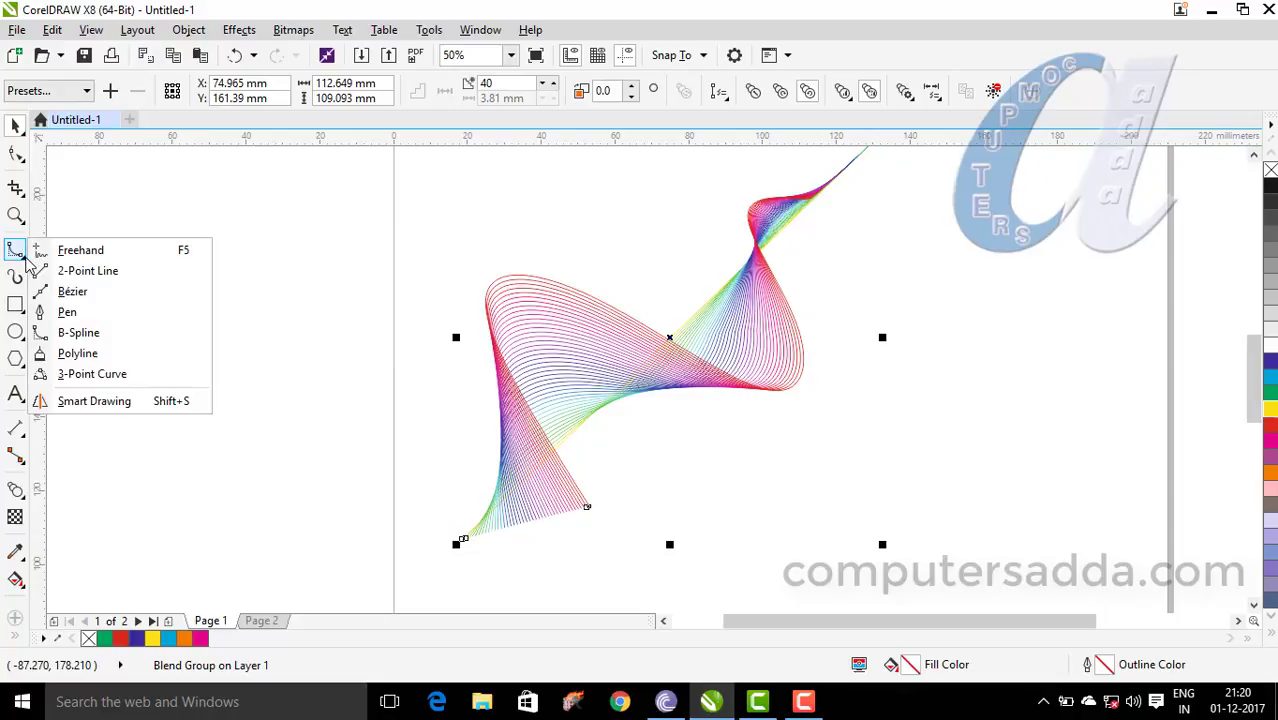
click(72, 272)
drag(196, 411, 356, 232)
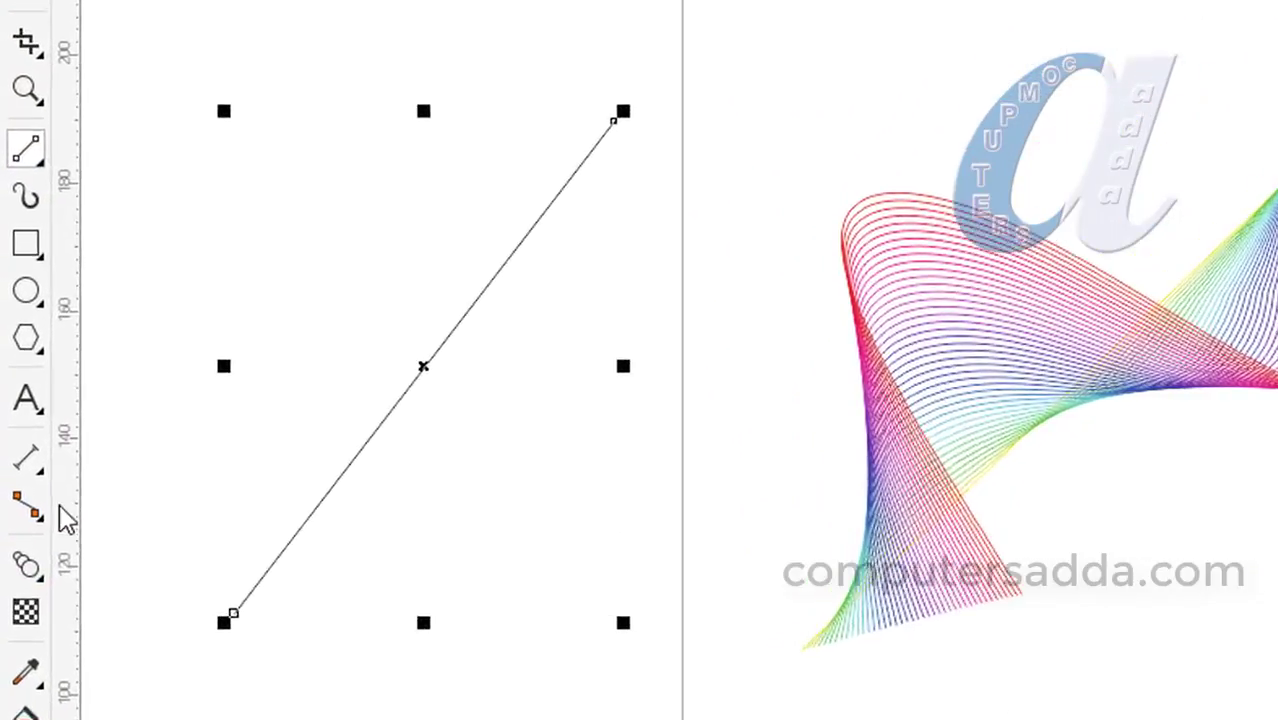
Step: Draw a spiral with 4 revolutions and move it over the lower half of the slanted line
click(44, 340)
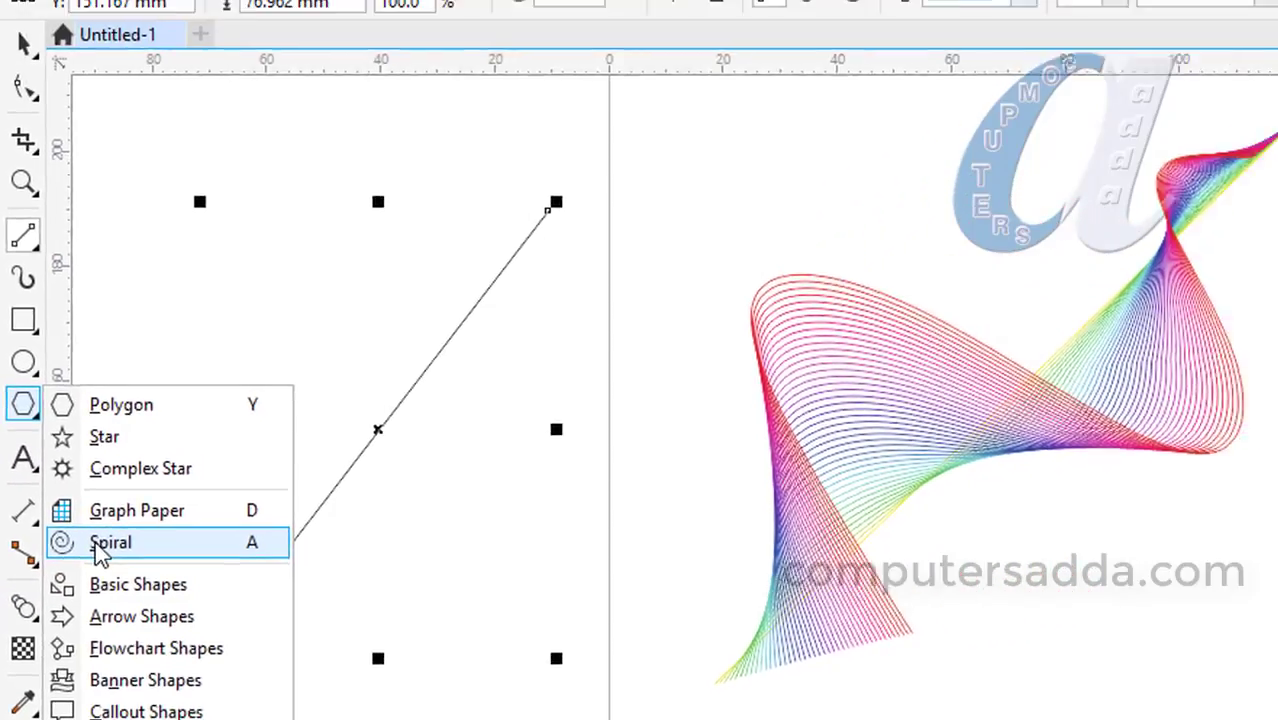
click(122, 503)
drag(120, 316, 309, 481)
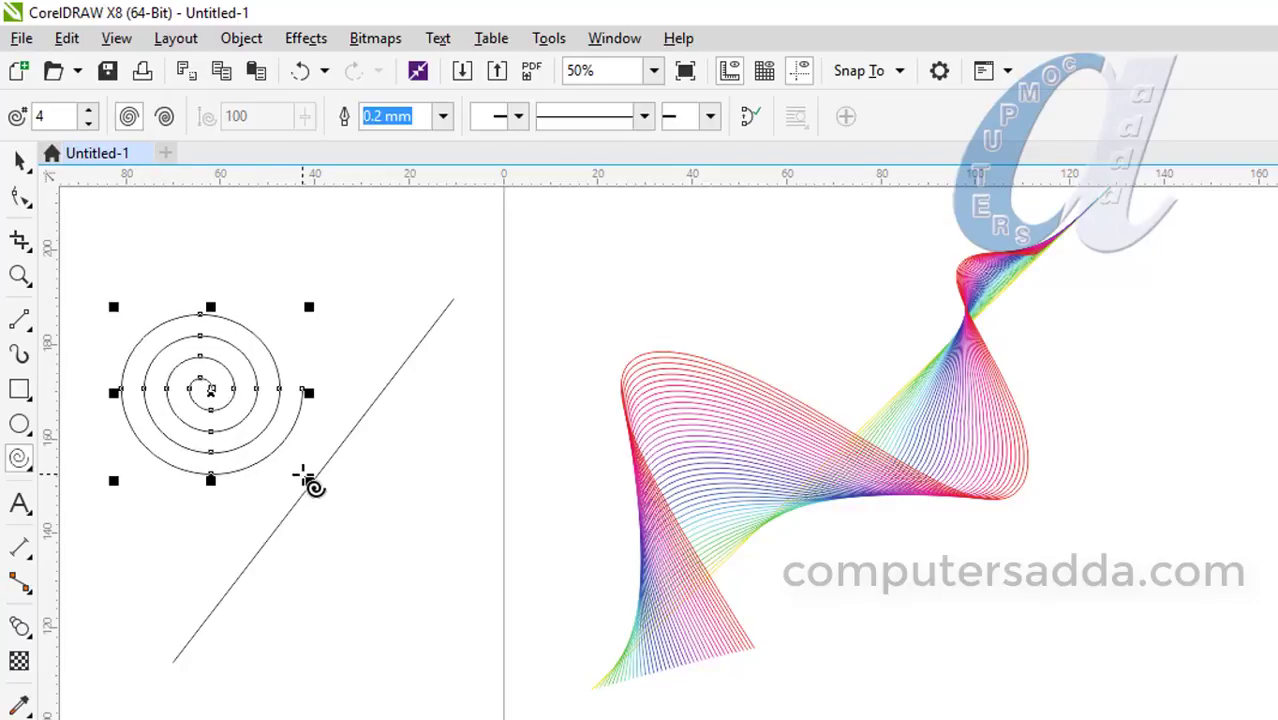
click(20, 160)
drag(212, 392, 271, 495)
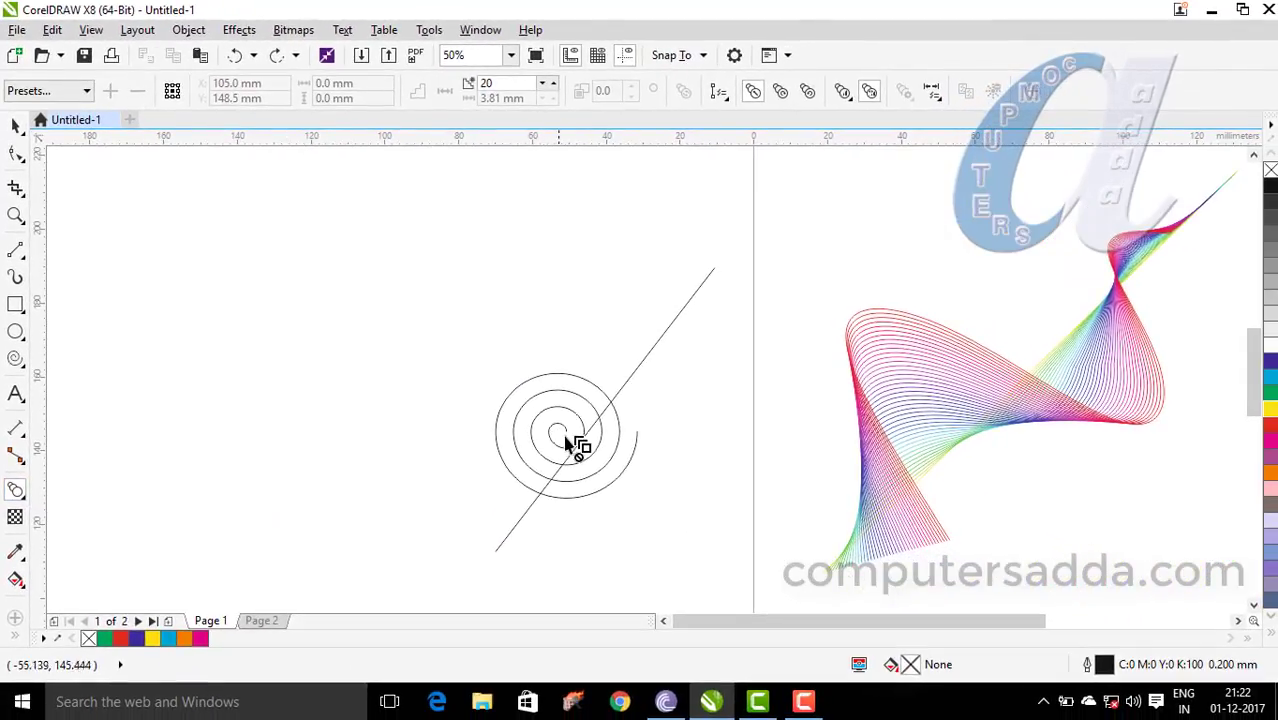
Step: Blend the spiral with the slanted line in 20 steps and give the blend a cyan outline
scroll(626, 480, up, 4)
drag(568, 416, 731, 325)
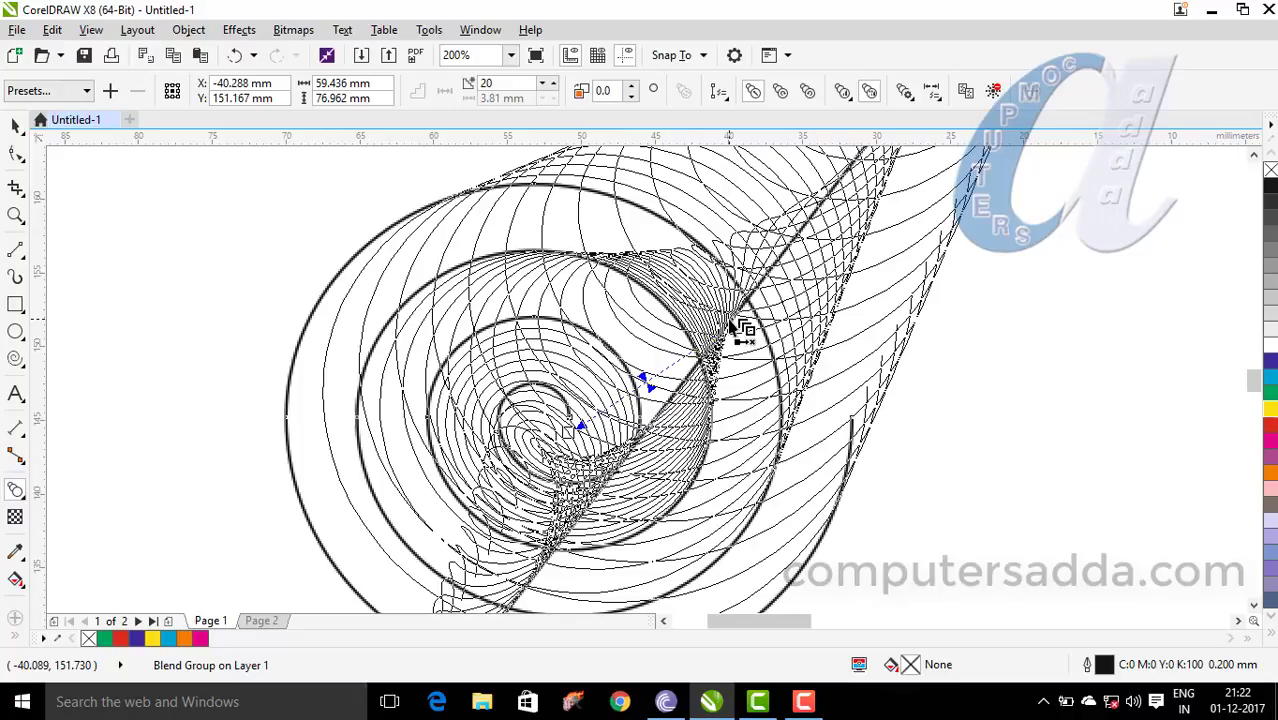
scroll(737, 328, down, 4)
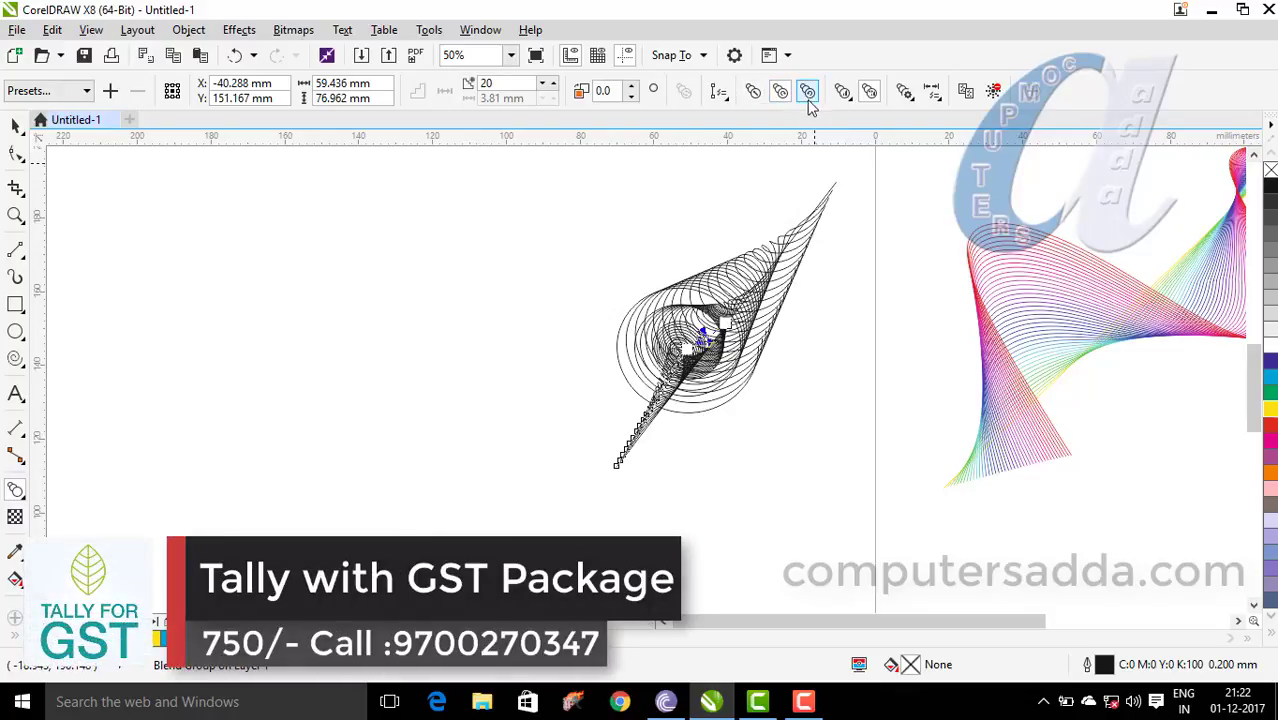
right_click(1268, 363)
right_click(1269, 378)
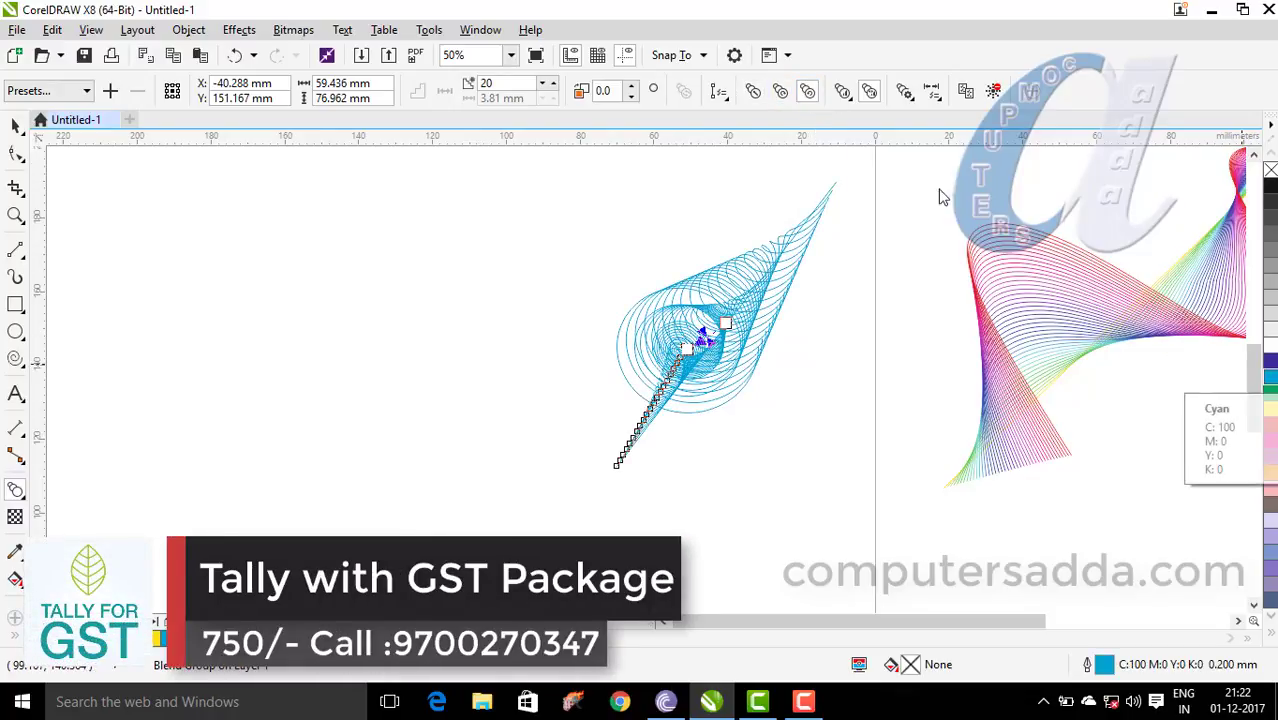
Step: Set the spiral blend to Clockwise colours and 50 steps, and deselect it
click(780, 93)
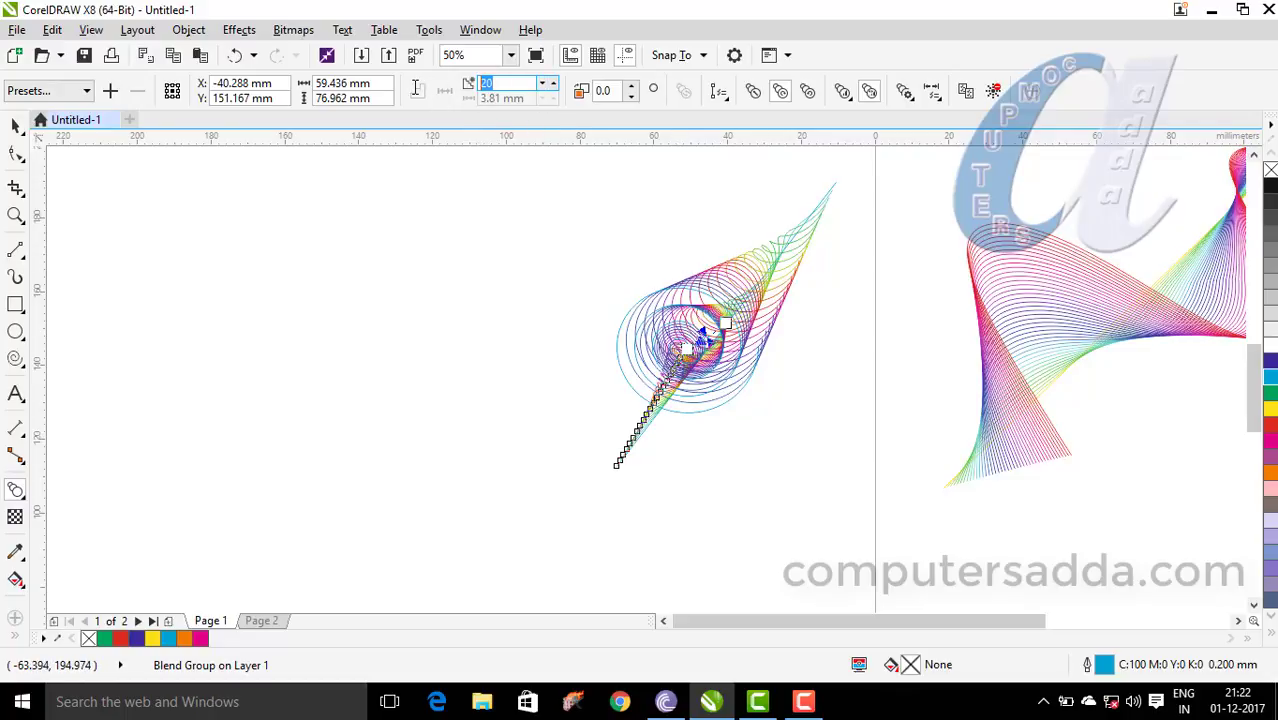
text(50)
key(Return)
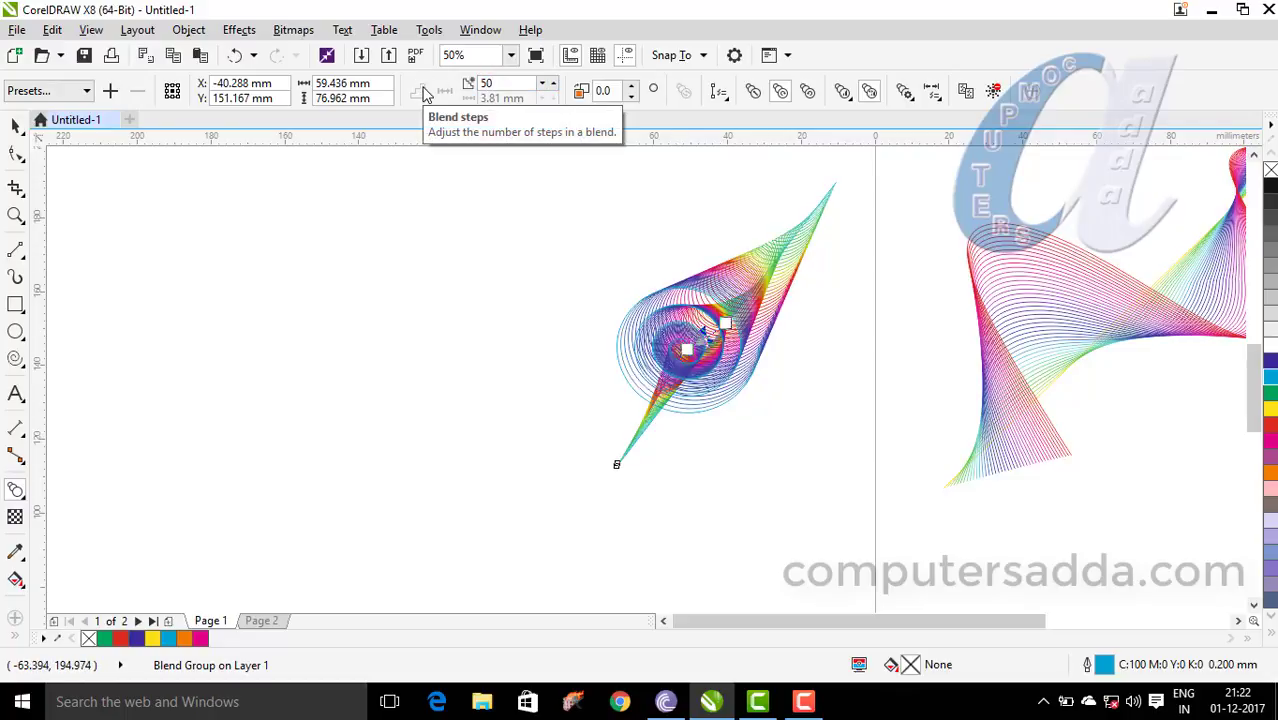
click(16, 125)
click(335, 263)
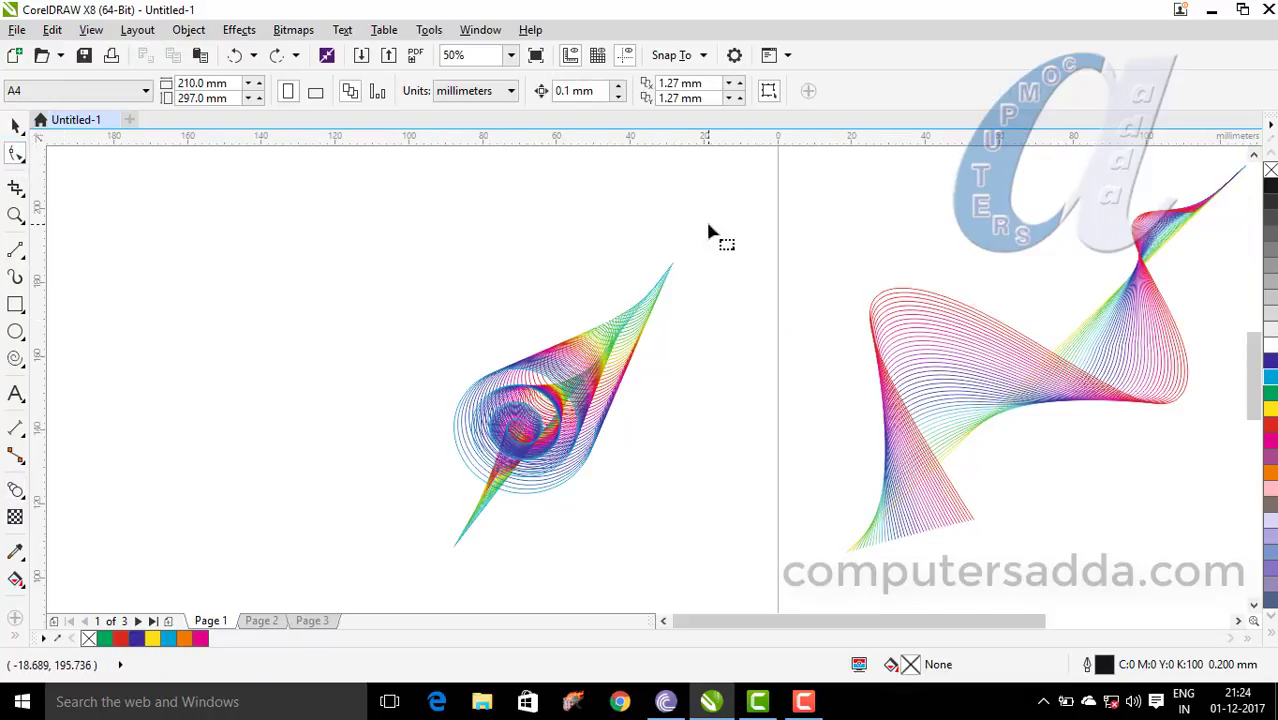
Step: Reshape the outer turn of the blended spiral by pulling its leftmost and lowest nodes outward and its top node toward the line's upper end
click(540, 420)
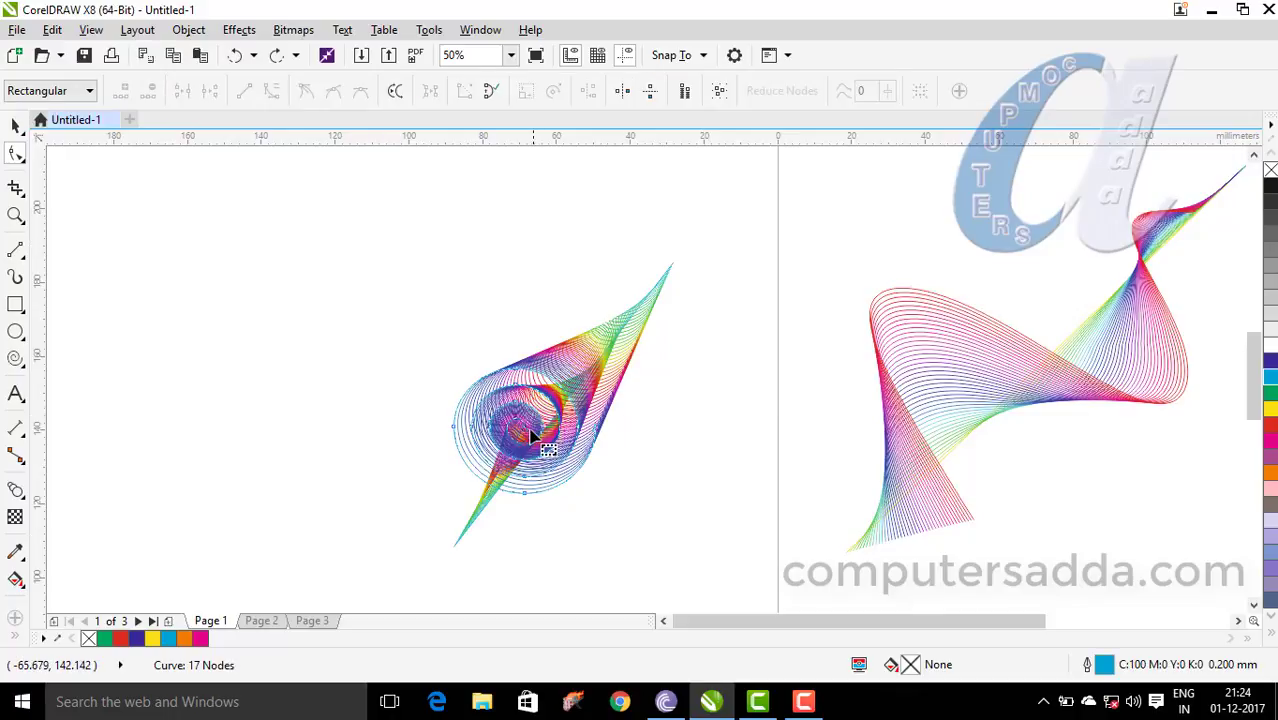
click(456, 428)
drag(458, 428, 421, 425)
drag(483, 373, 481, 322)
drag(519, 370, 596, 353)
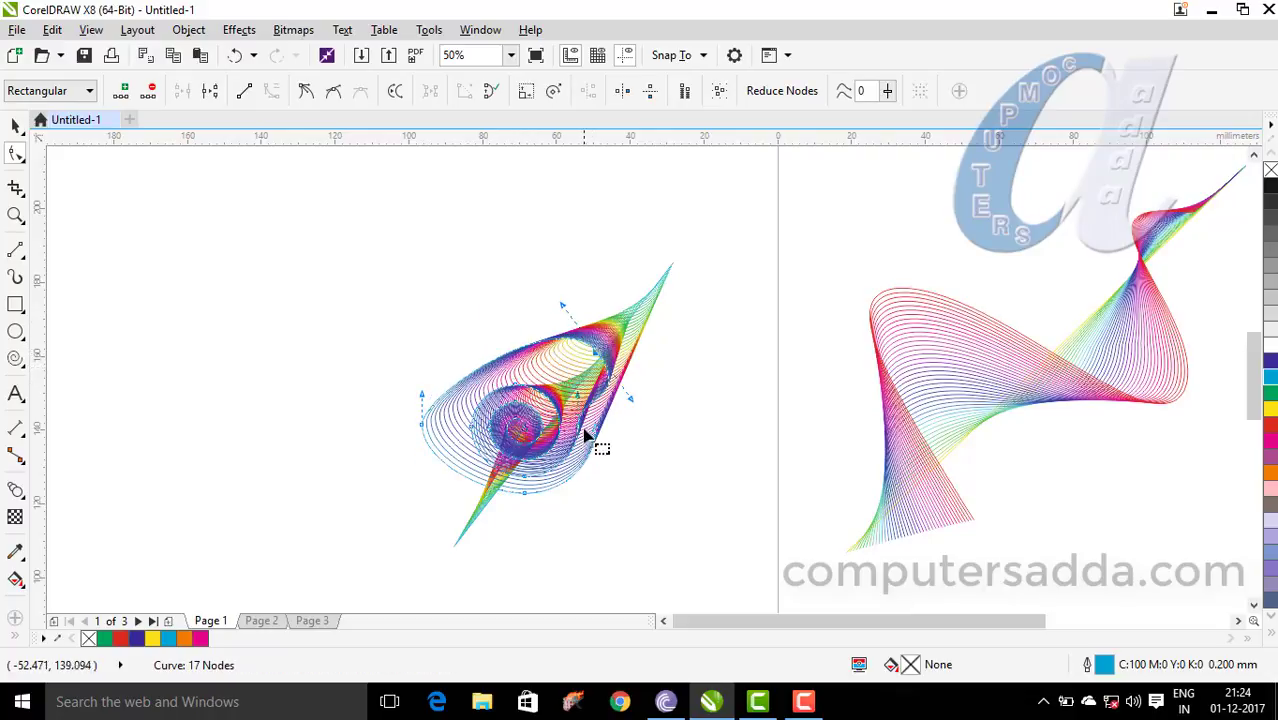
drag(577, 452, 582, 459)
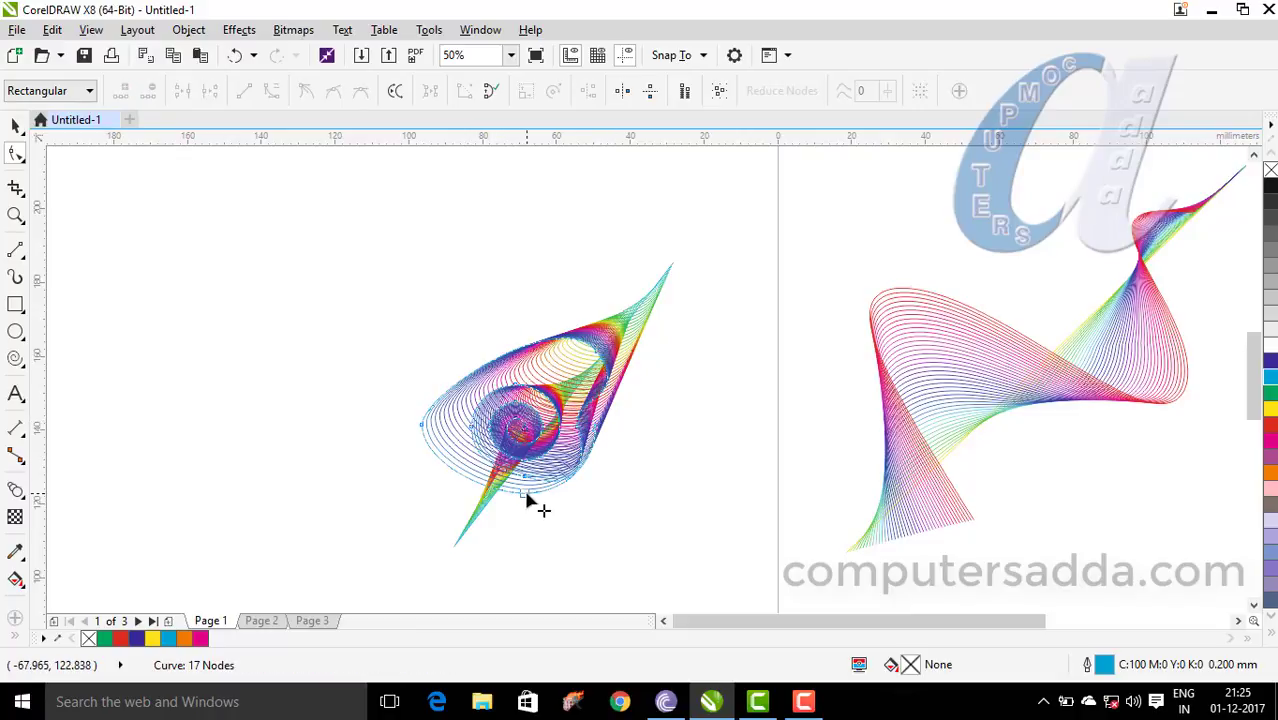
drag(527, 497, 528, 522)
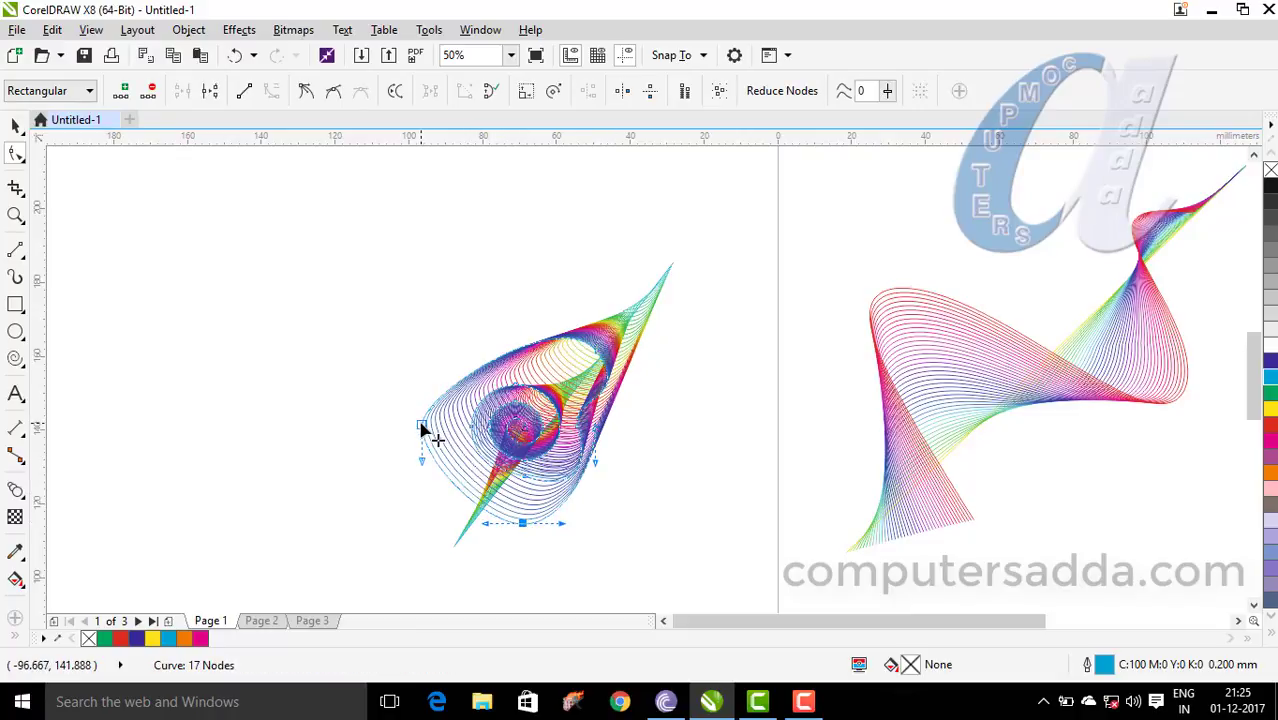
Step: Round out the spiral's outer turn by extending its upper-left curve handles, and bulge its lower-right side outward and downward
drag(421, 430, 416, 333)
click(584, 328)
drag(563, 312, 523, 254)
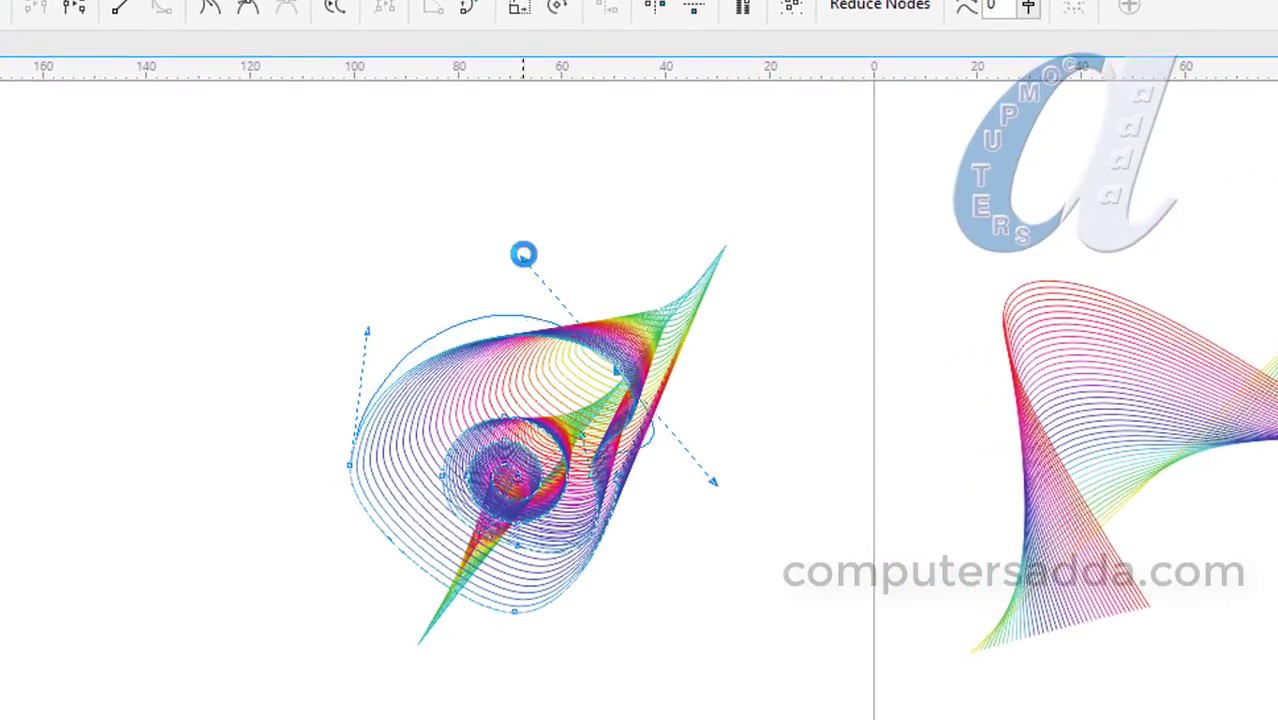
drag(619, 491, 688, 480)
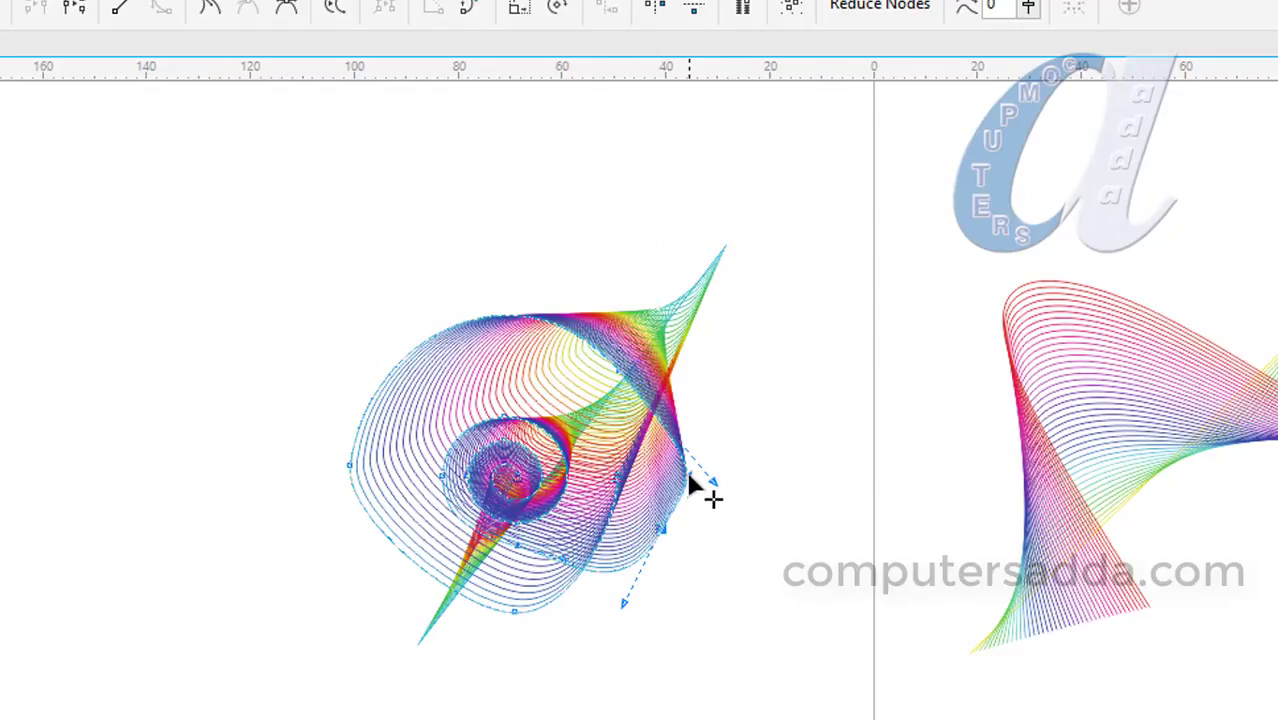
drag(627, 575, 582, 626)
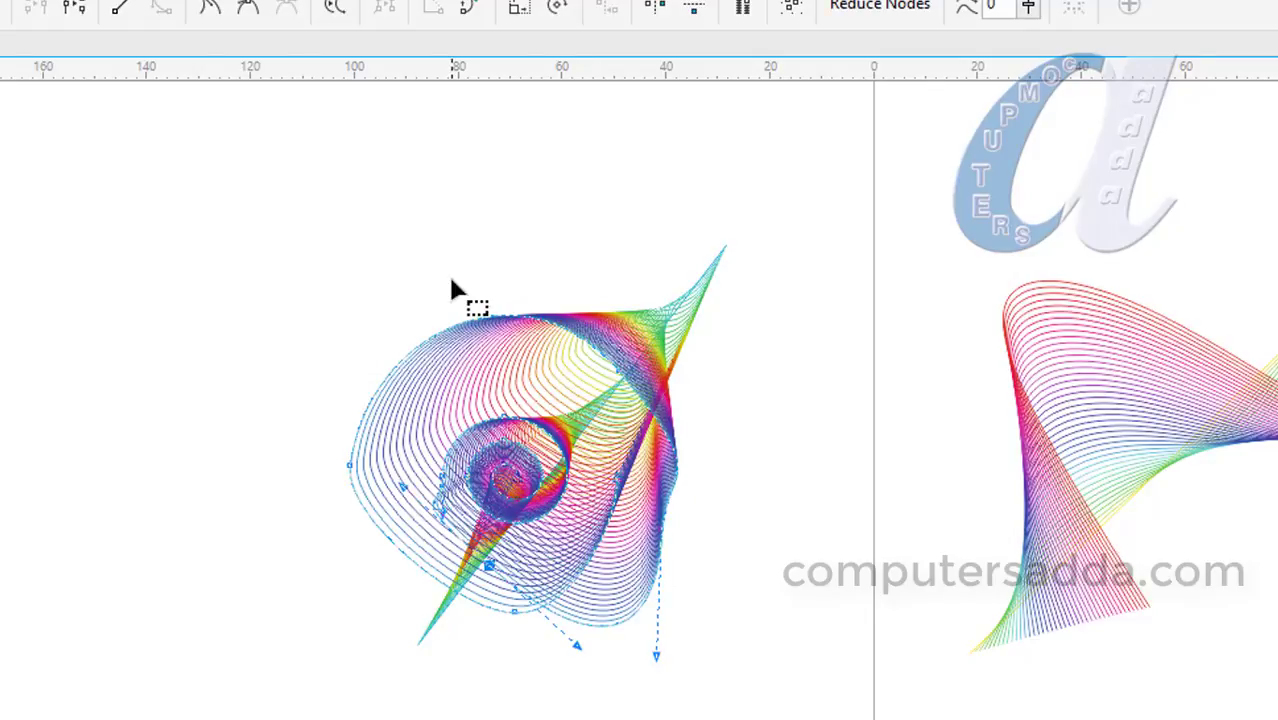